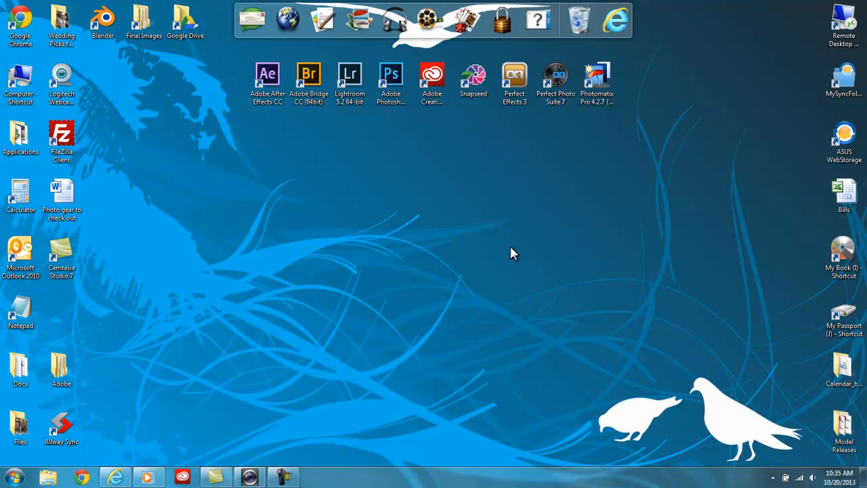
Launch Lightroom 5.2 64-bit and keep the current Windows color scheme, allowing the performance prompt to ask again.
double_click(350, 78)
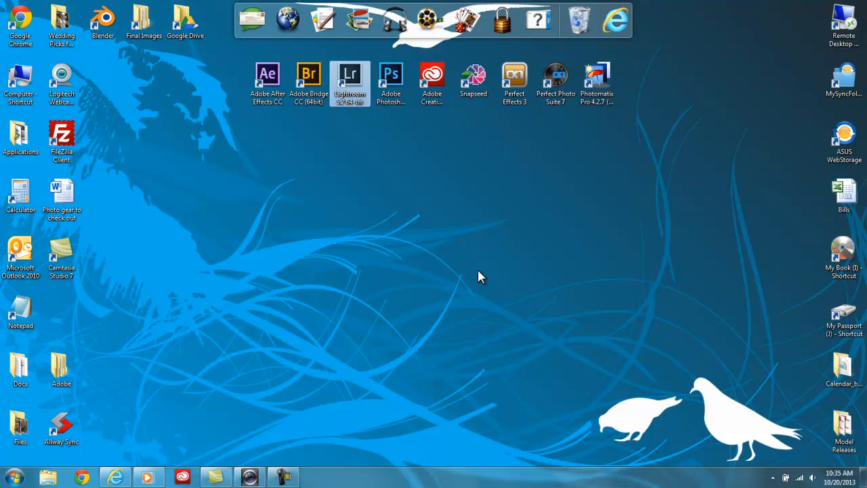
click(414, 225)
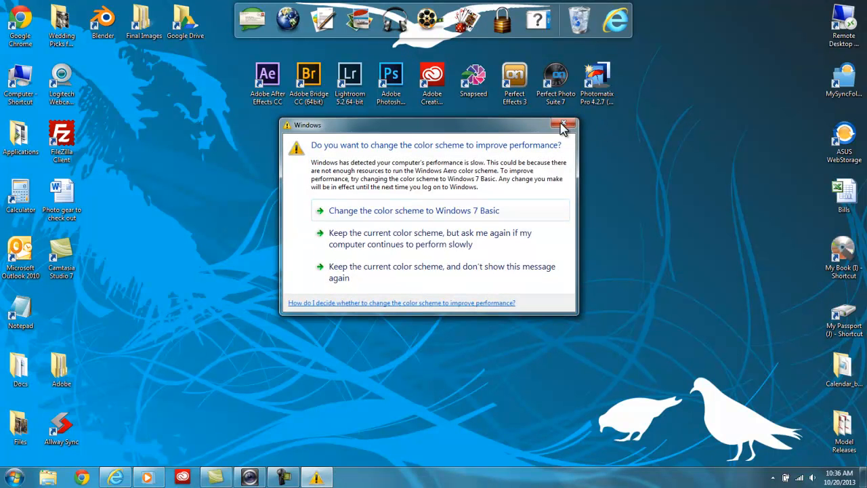
click(562, 124)
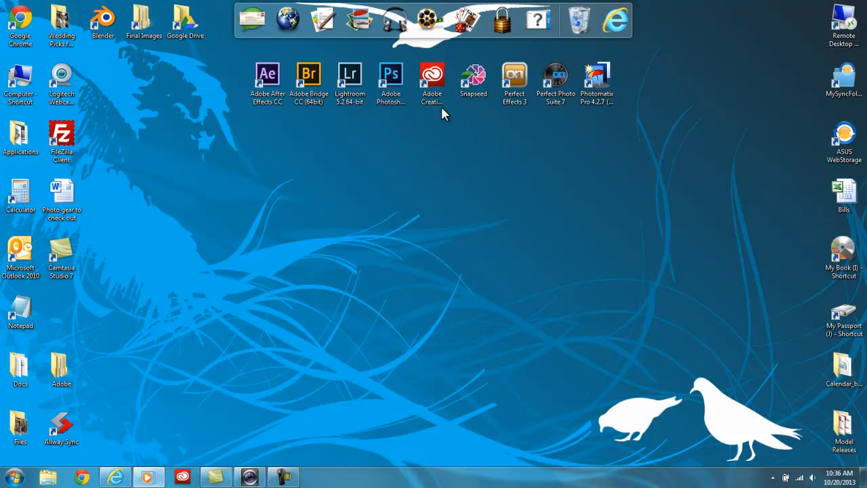
click(358, 97)
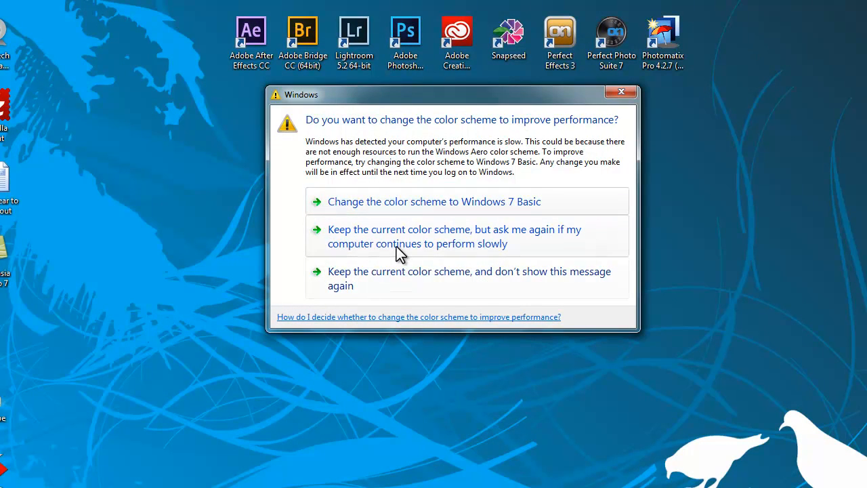
click(399, 237)
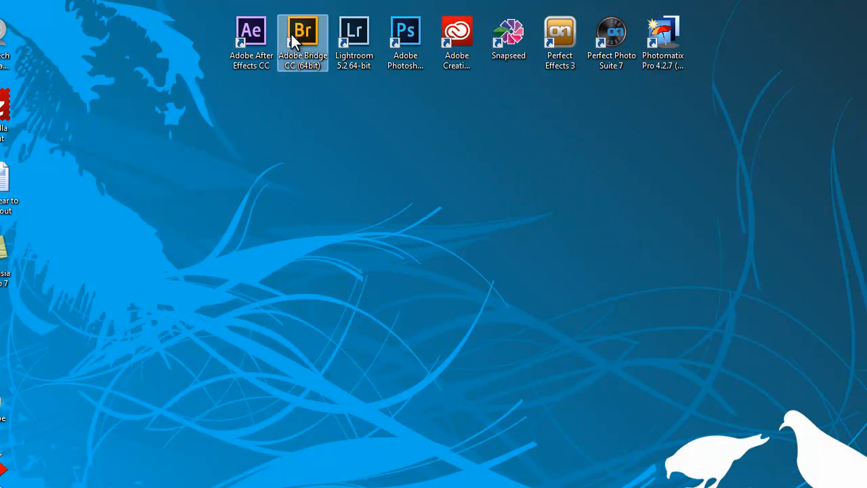
double_click(355, 46)
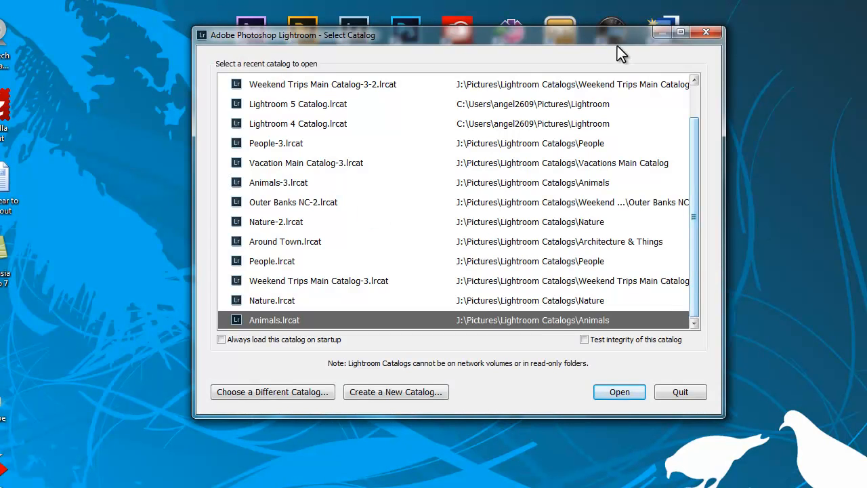
Create a new catalog named "New Catalog for Post Processing" on the My Passport (J:) drive.
drag(612, 40, 568, 40)
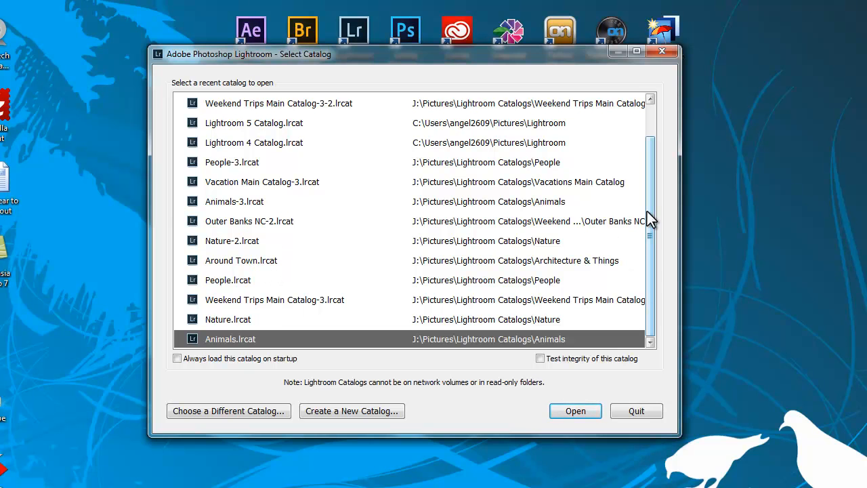
drag(647, 218, 648, 174)
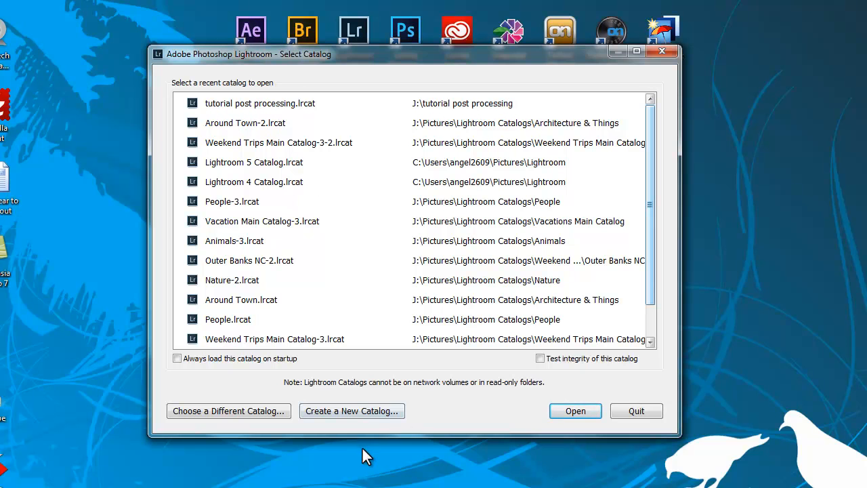
click(362, 411)
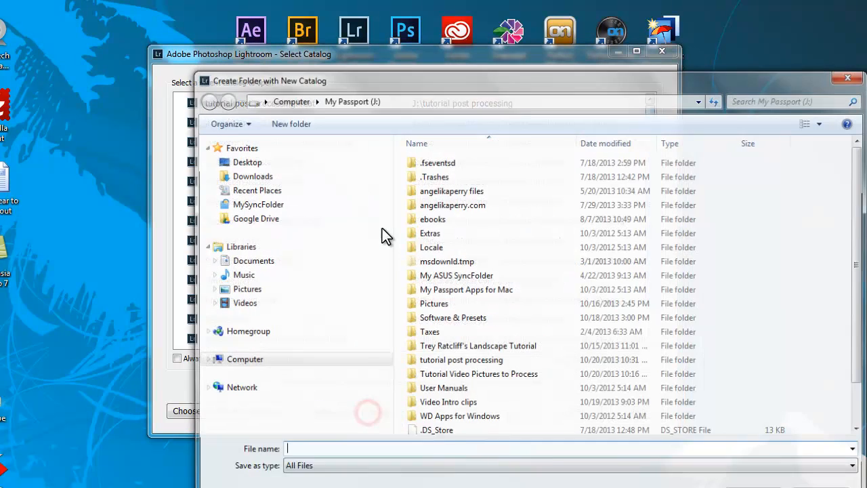
drag(461, 81, 363, 26)
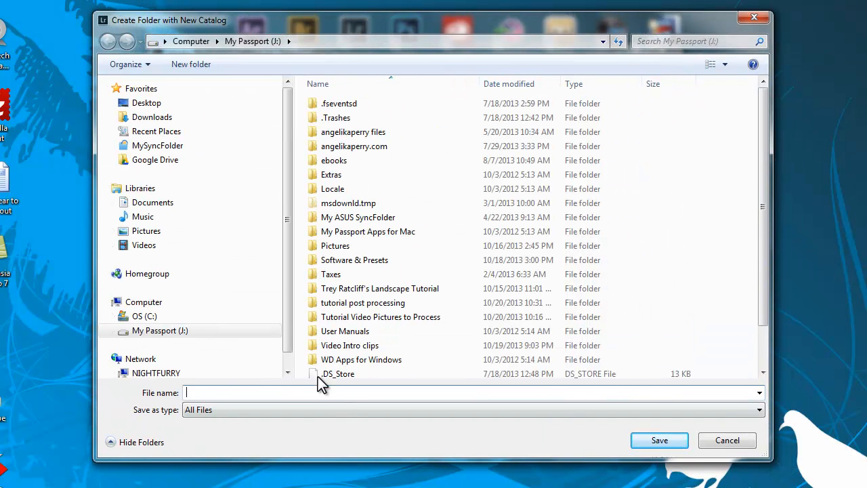
click(201, 391)
text(ew Catalog)
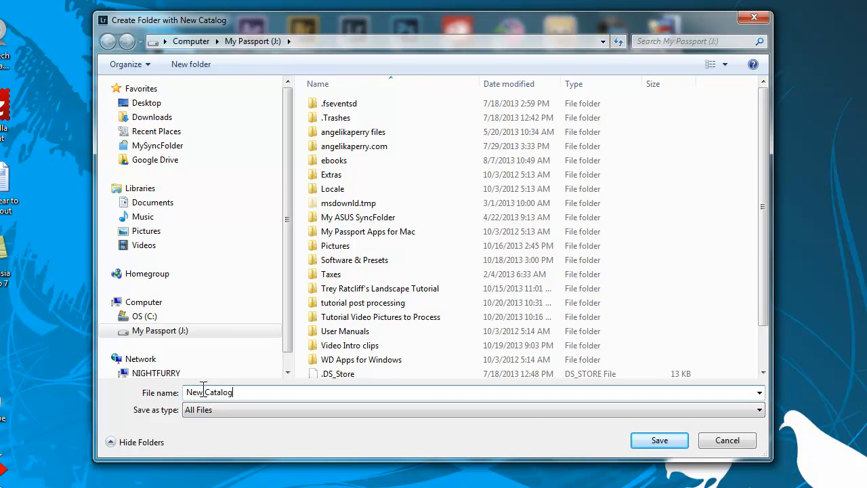
text( for Post Processing)
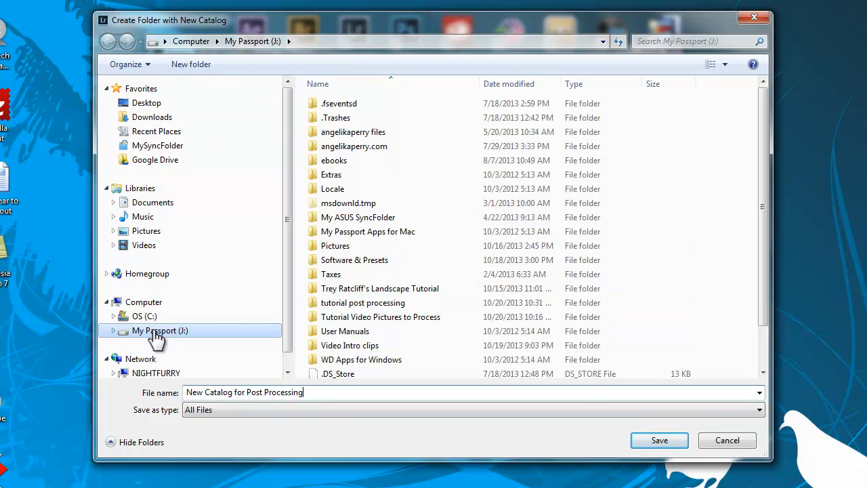
scroll(286, 213, down, 1)
scroll(285, 217, up, 1)
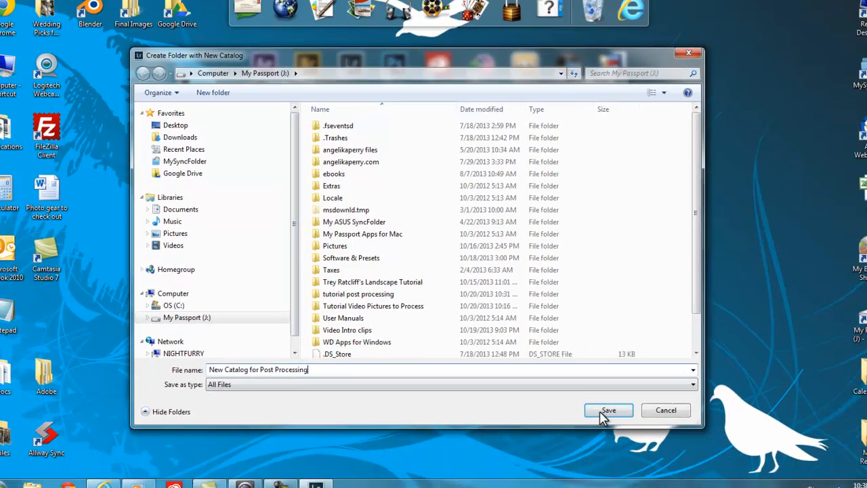
click(658, 439)
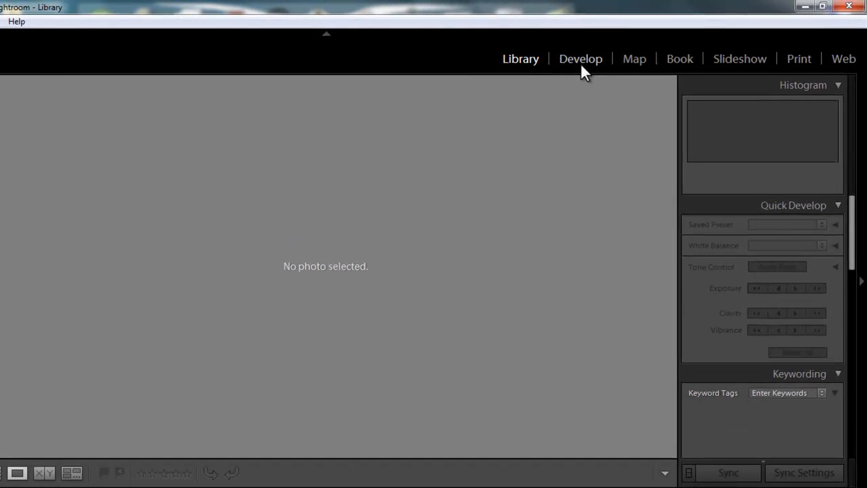
View the Develop module and return to the Library module.
click(637, 48)
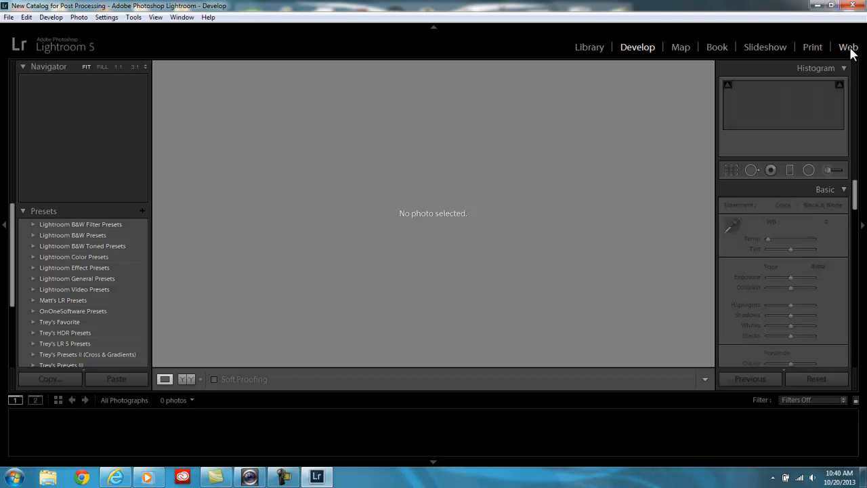
click(283, 476)
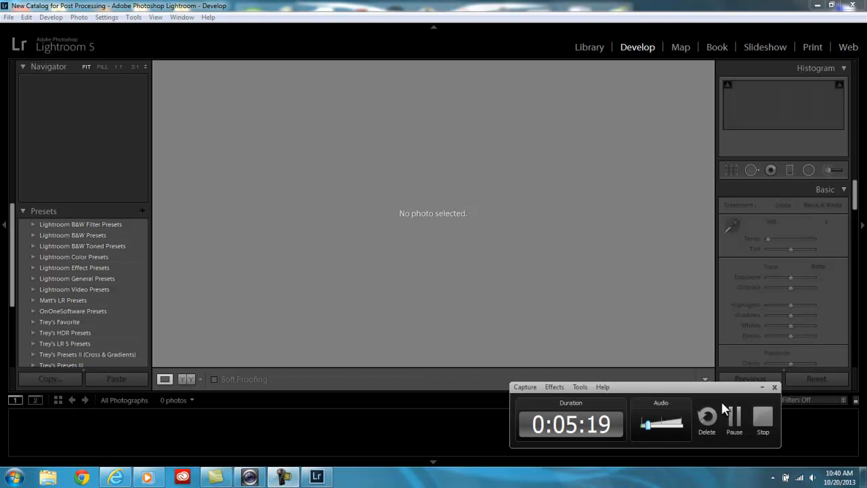
click(762, 387)
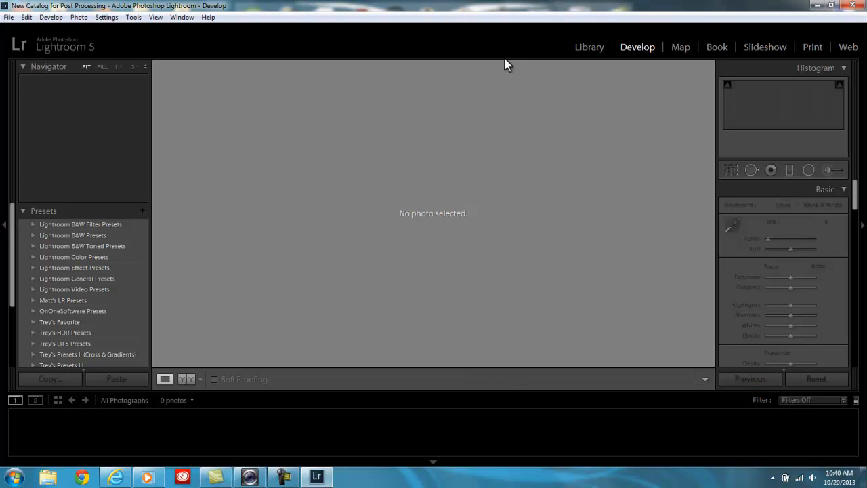
click(589, 47)
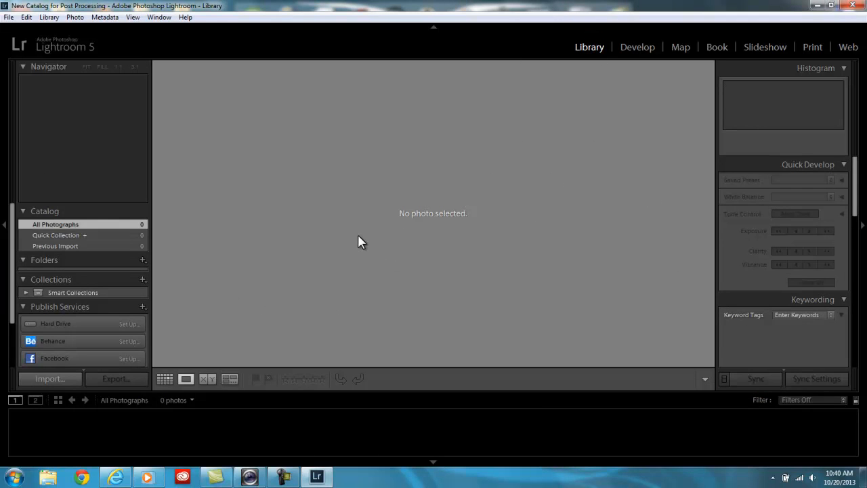
Start a photo import with the "Tutorial Video Pictures to Process" folder on My Passport (J:) as the source.
click(8, 17)
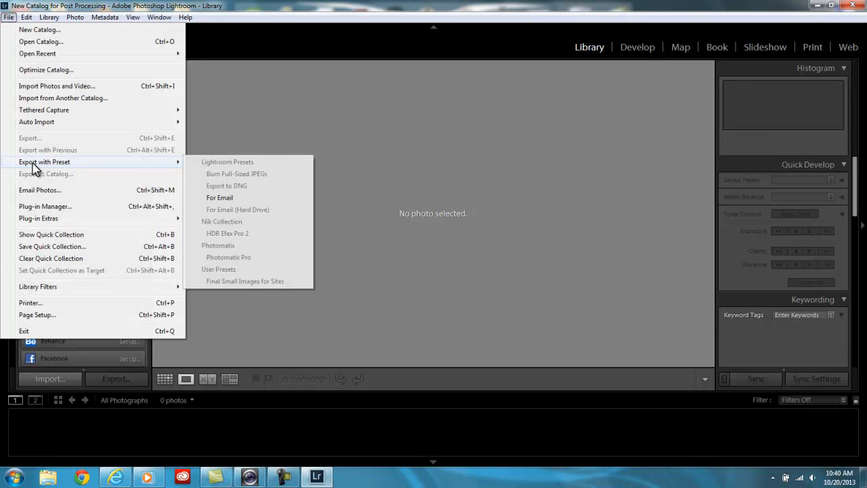
click(39, 86)
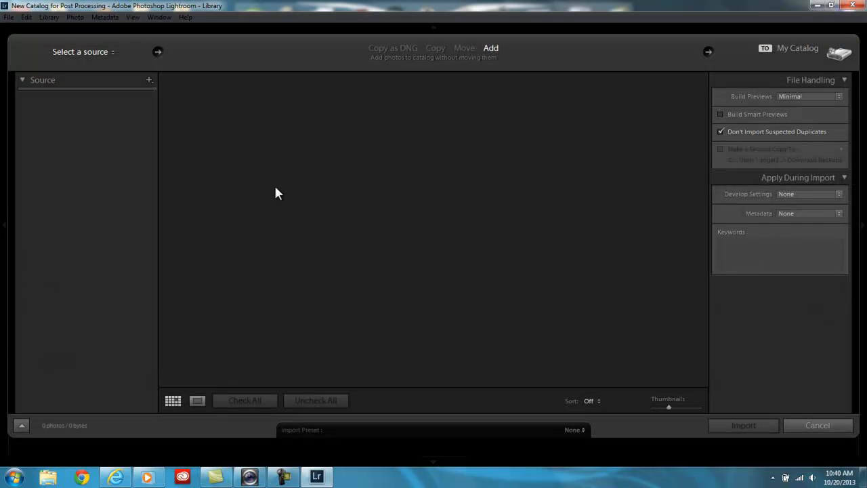
click(27, 126)
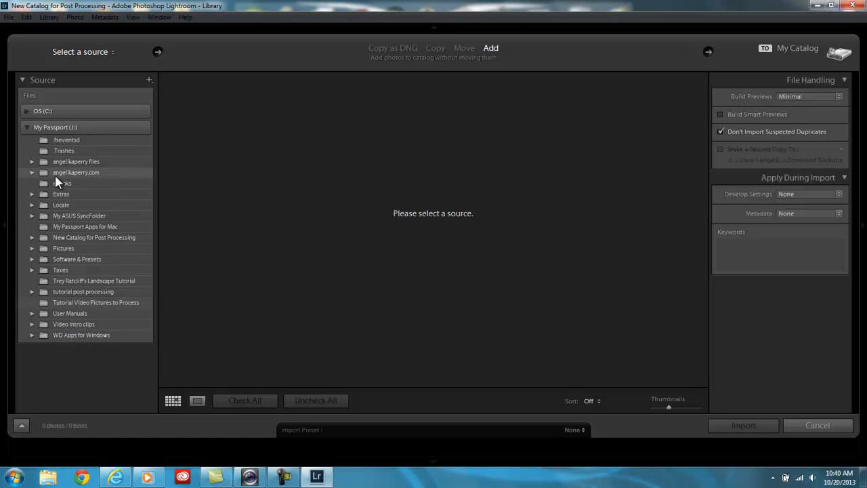
click(89, 303)
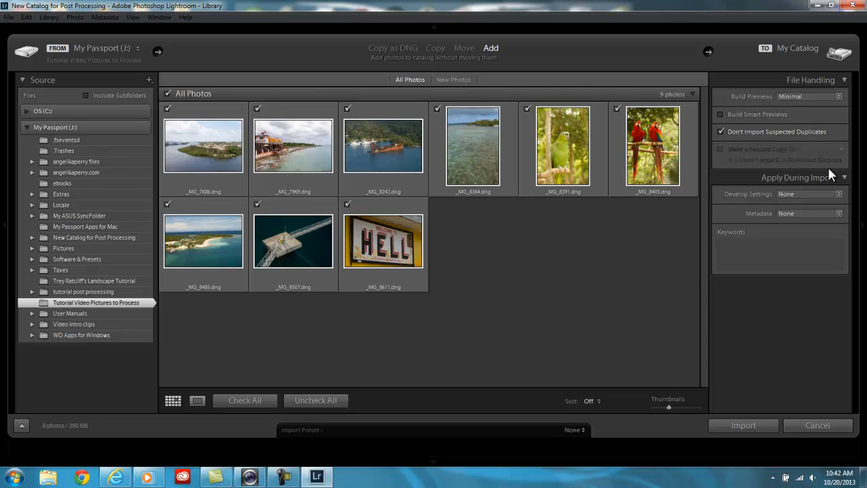
Apply the photographer's copyright metadata preset, leave the keywords empty, and import all photos from the folder.
click(838, 213)
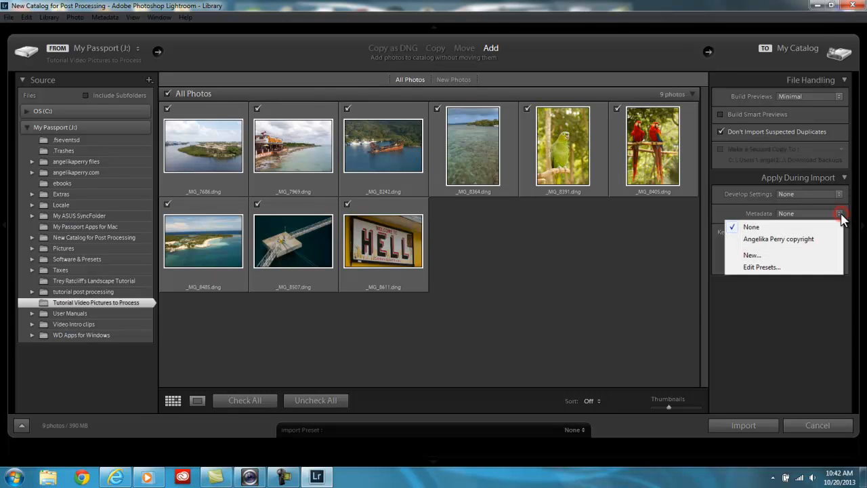
click(780, 240)
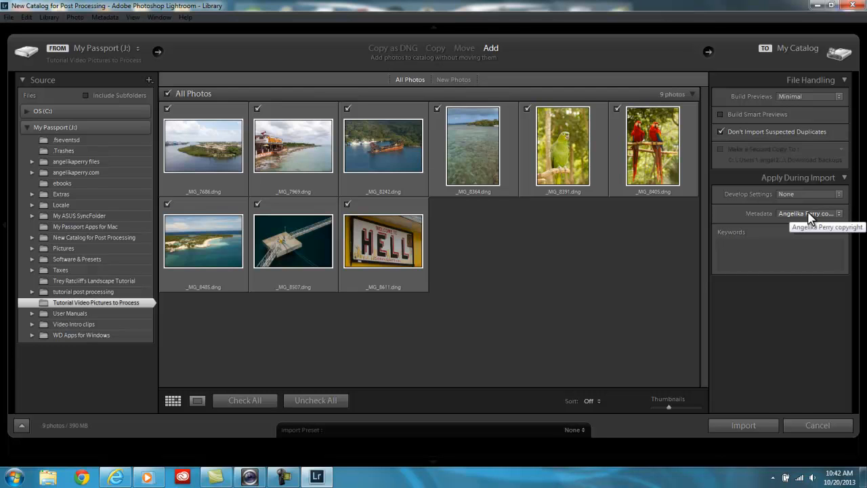
click(794, 244)
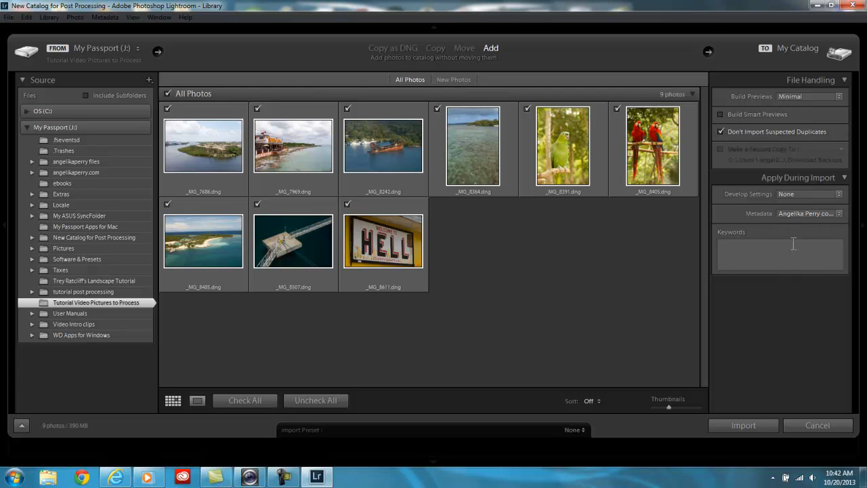
click(808, 225)
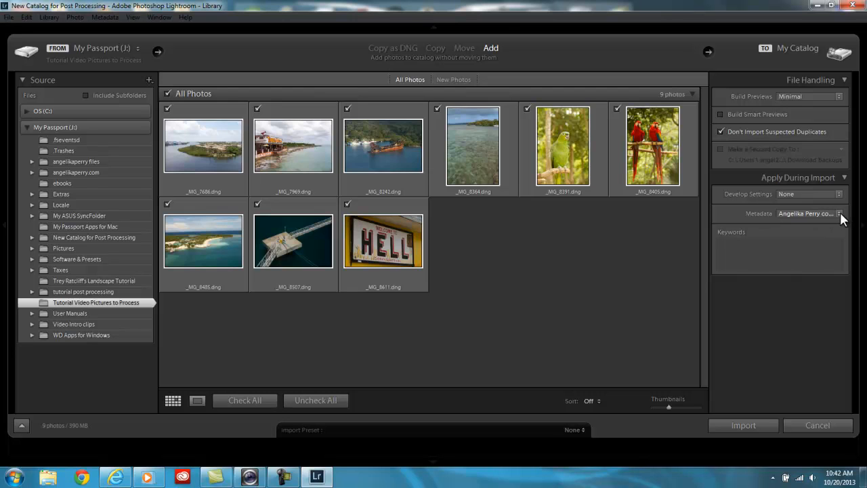
click(733, 255)
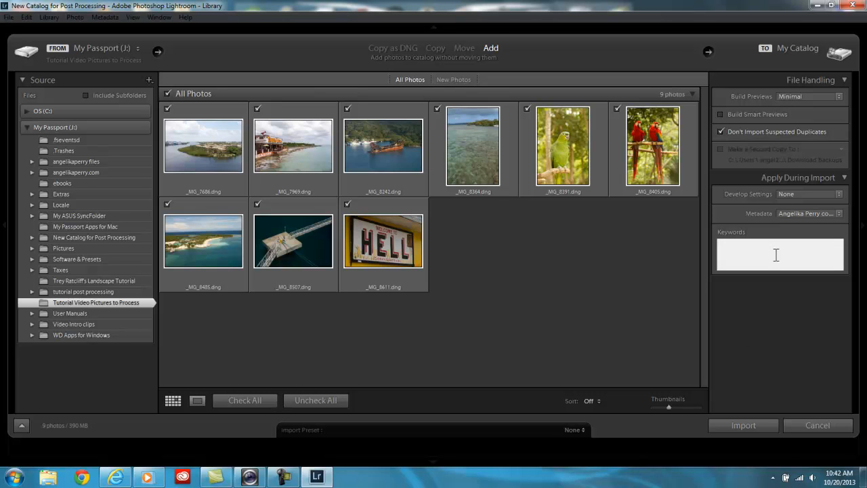
click(733, 249)
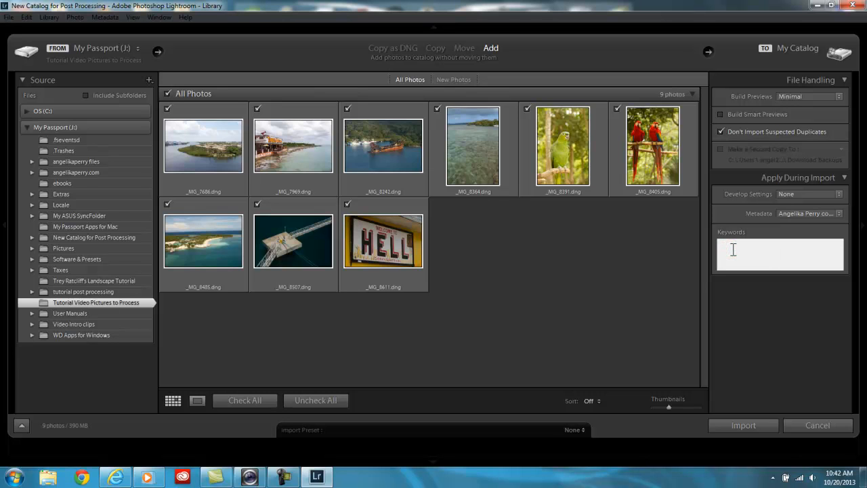
click(739, 426)
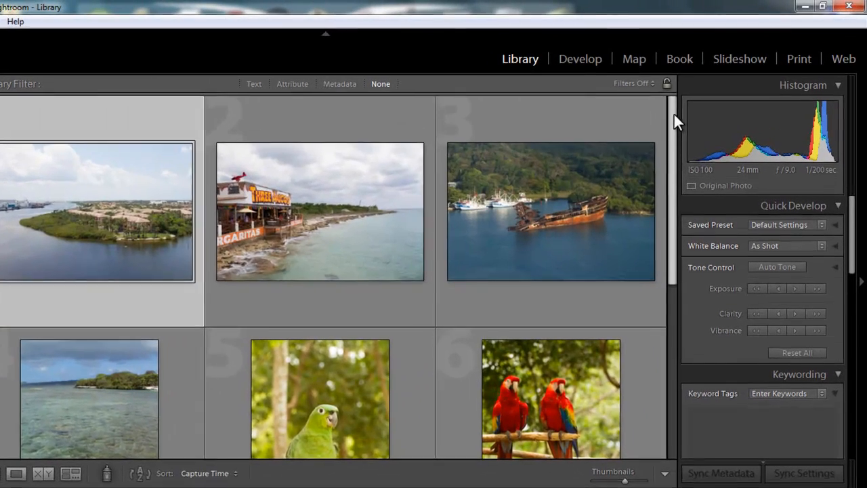
Browse the imported thumbnails and open the first photo, _MG_7686.dng, in Loupe view at Fit size.
drag(711, 91, 709, 200)
drag(670, 251, 653, 70)
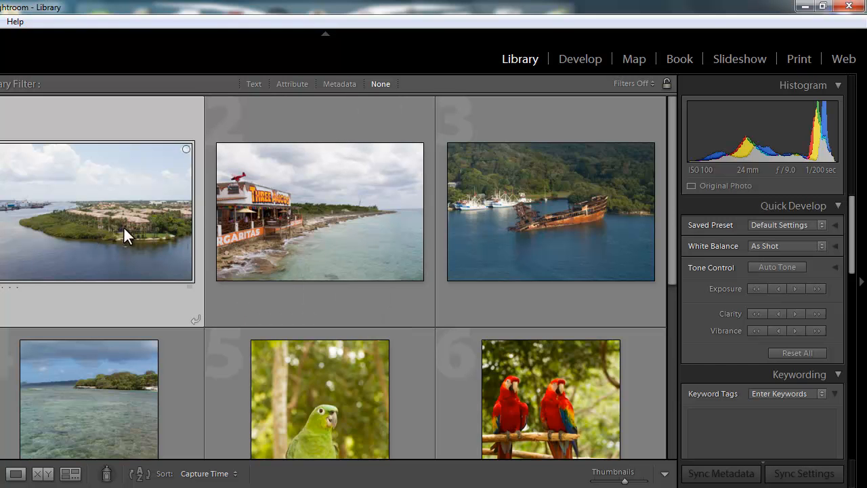
mouse_move(670, 150)
mouse_down()
mouse_move(664, 364)
mouse_move(665, 134)
mouse_up()
double_click(80, 199)
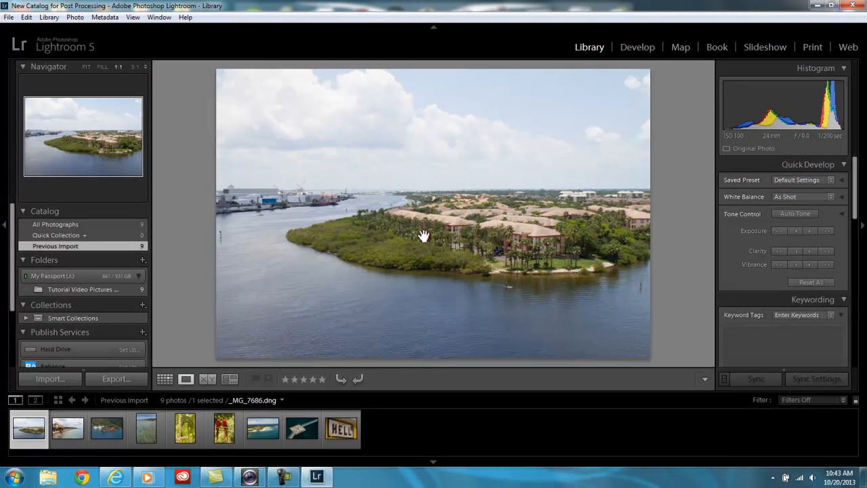
click(311, 295)
click(424, 237)
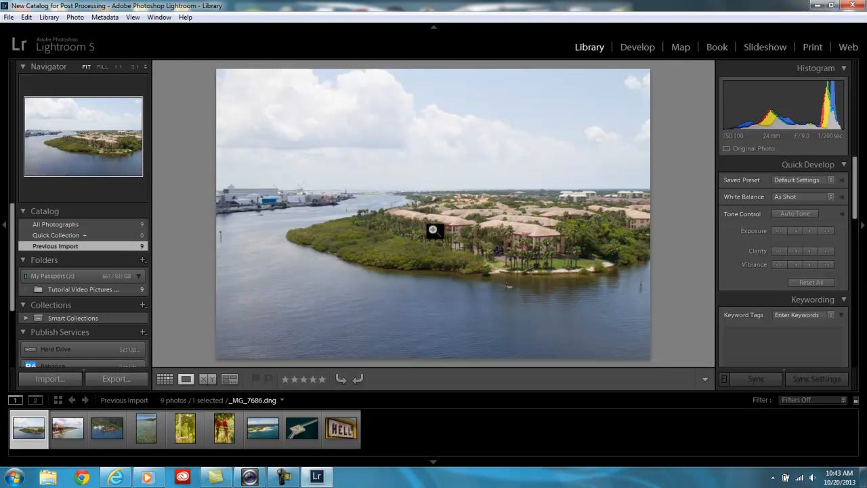
Inspect the rooftops and trees in the coastal photo at 1:1 magnification and return to the Fit view.
click(410, 217)
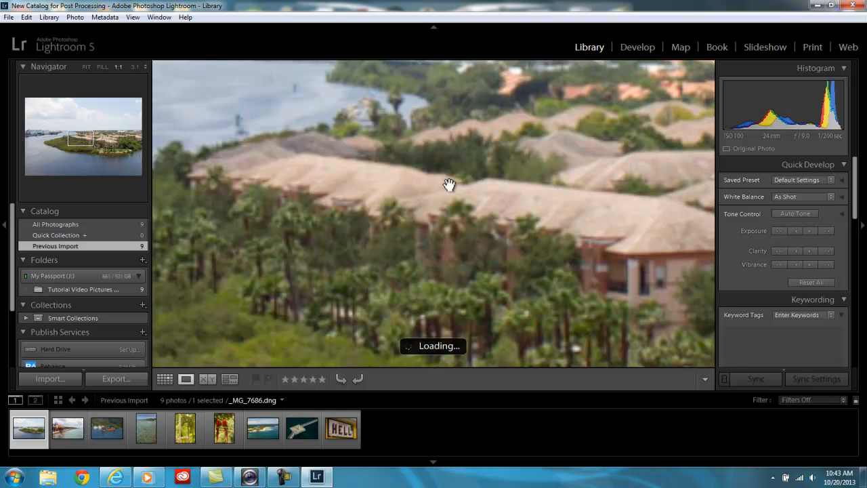
drag(428, 199, 416, 296)
drag(464, 178, 406, 226)
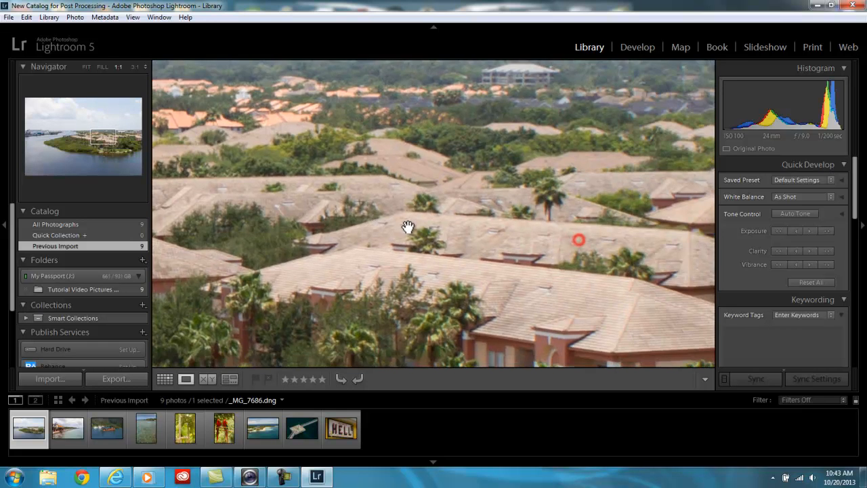
drag(464, 329, 465, 333)
drag(420, 273, 480, 258)
click(479, 257)
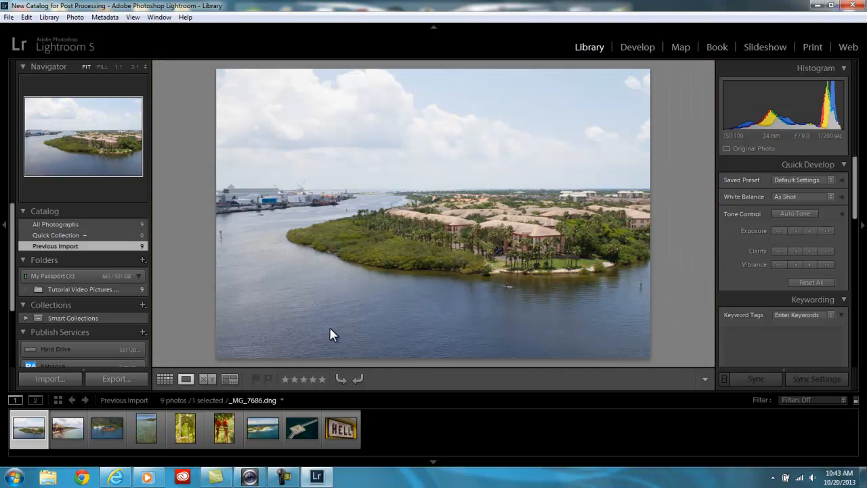
Review the other imported photos one by one in Loupe view, from the Three Amigos waterfront to the "Welcome to Hell" sign.
click(70, 425)
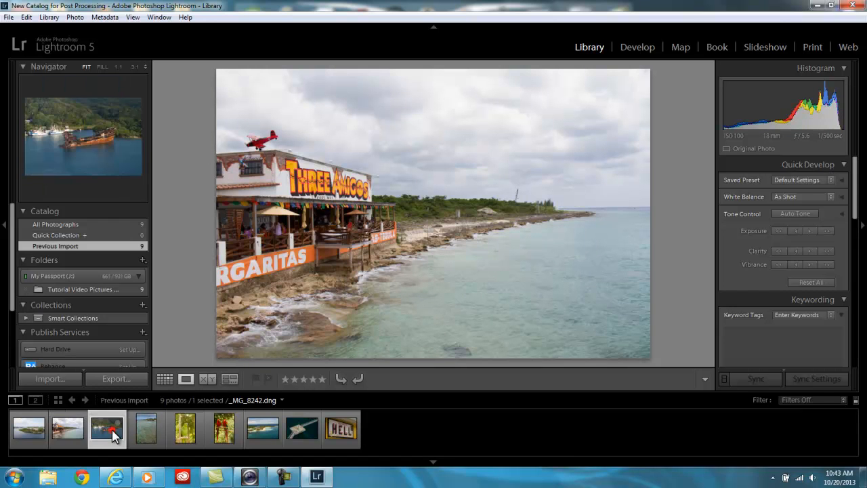
click(113, 437)
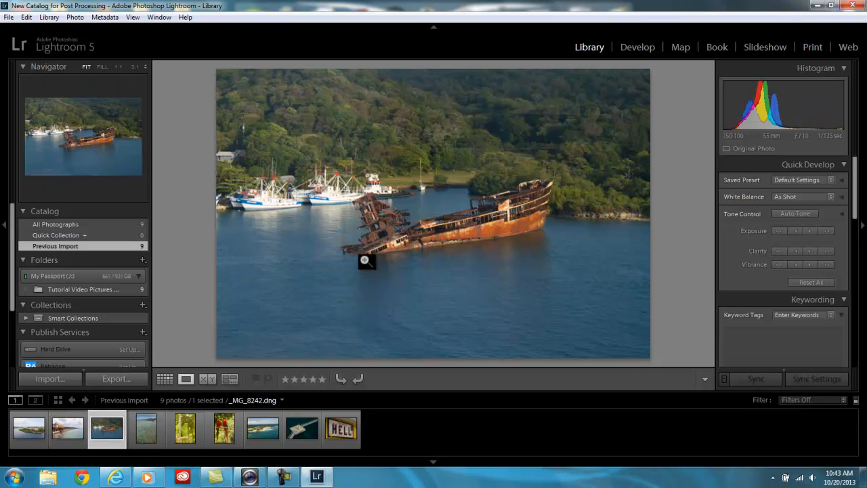
click(147, 437)
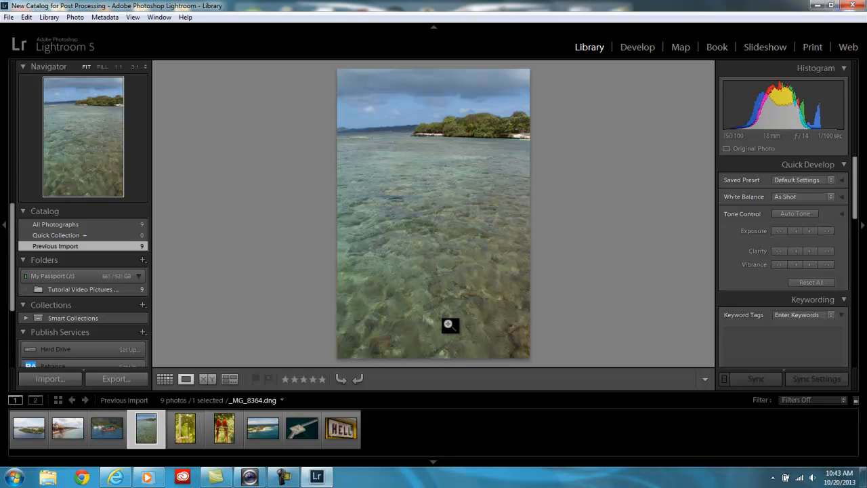
click(184, 442)
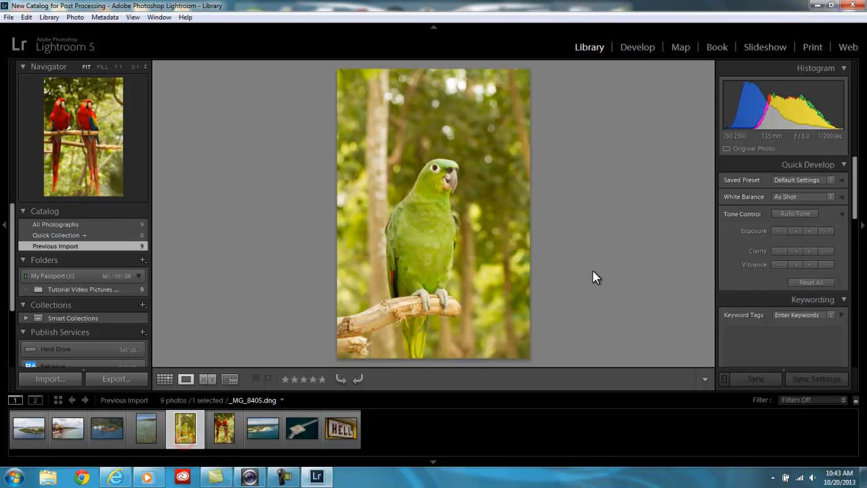
click(225, 432)
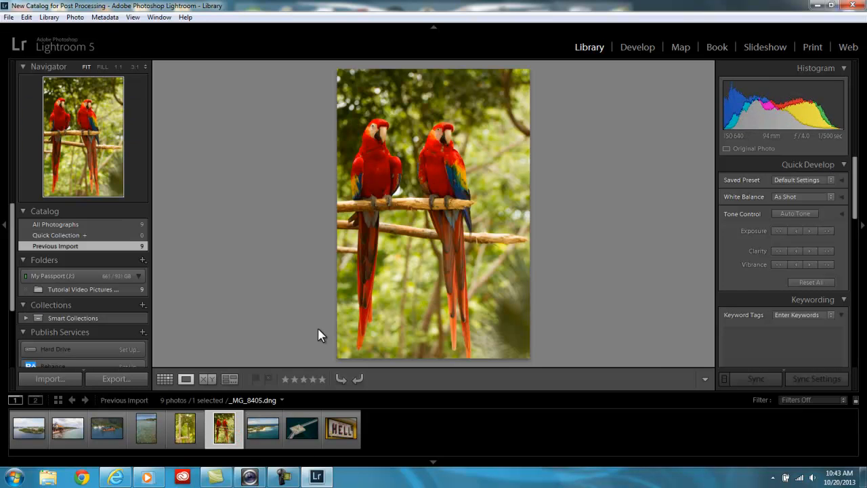
click(263, 429)
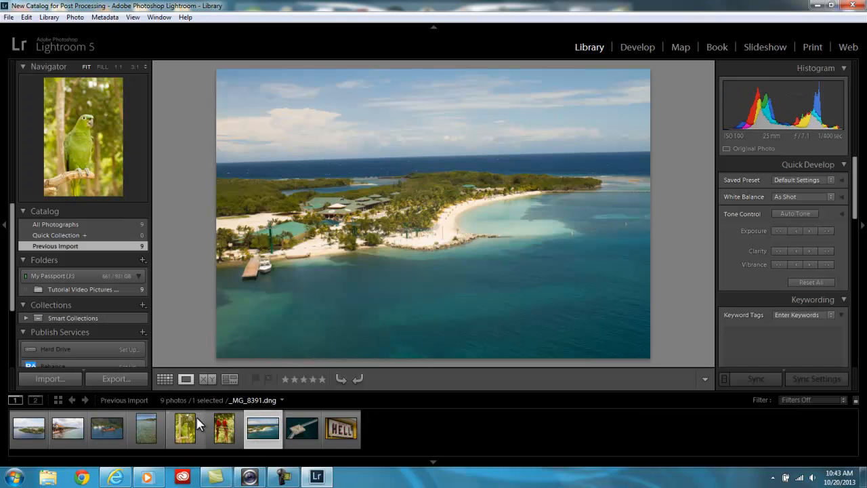
click(185, 428)
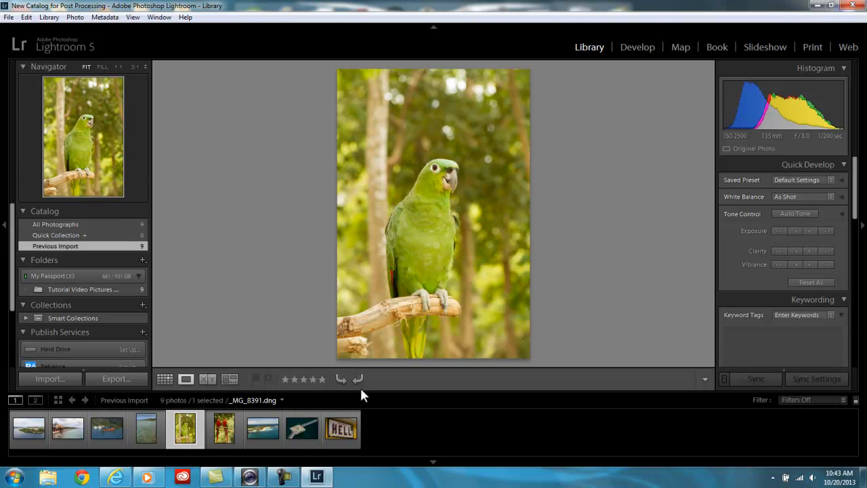
click(220, 425)
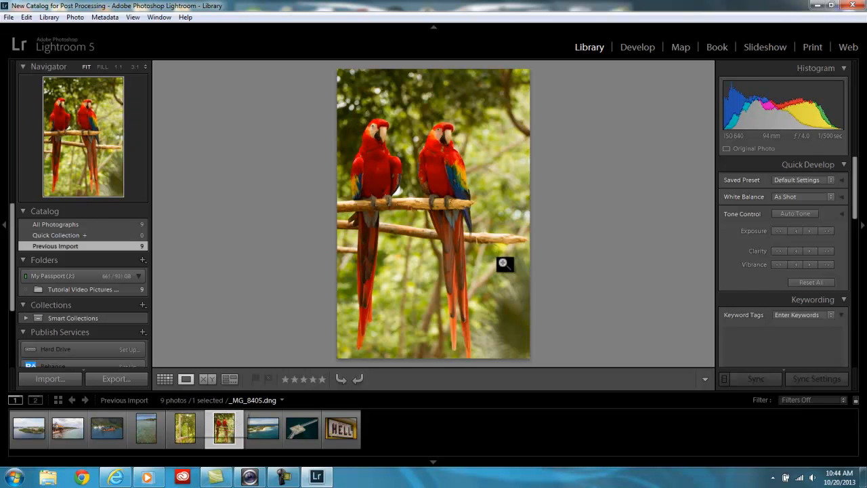
click(270, 437)
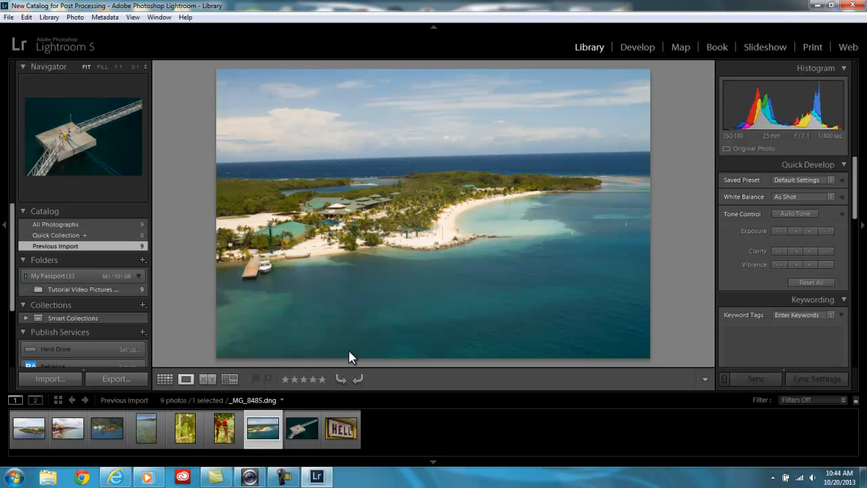
click(302, 437)
click(342, 439)
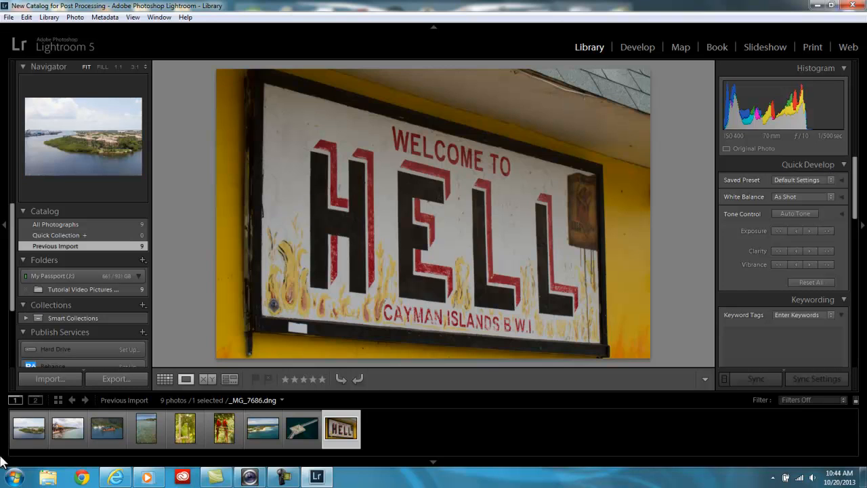
Open the first coastal photo, _MG_7686.dng, in the Develop module and collapse the Presets list, keeping History expanded.
click(42, 437)
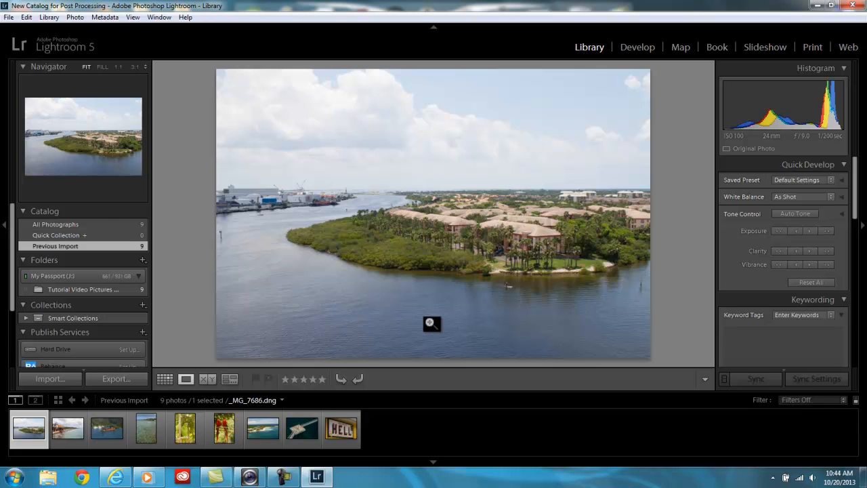
click(630, 47)
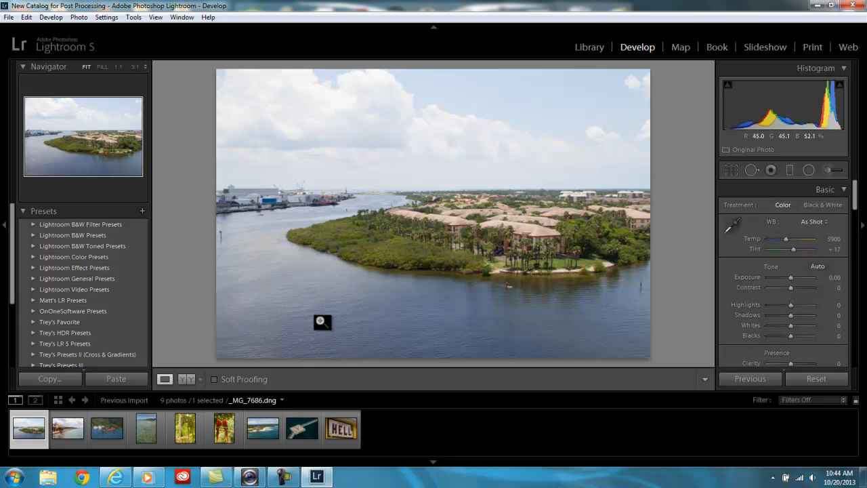
mouse_move(11, 233)
mouse_down()
mouse_move(2, 287)
mouse_move(9, 229)
mouse_up()
click(22, 210)
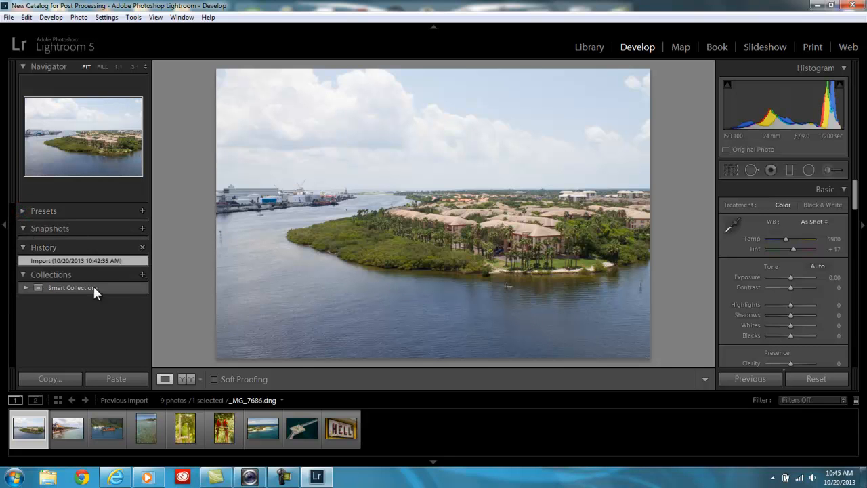
click(24, 247)
click(24, 248)
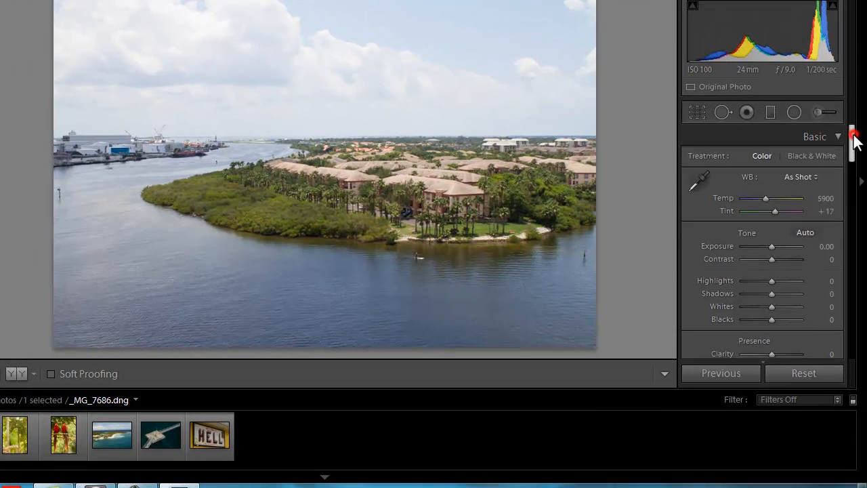
Look over the Develop adjustments and keep the current Windows color scheme, allowing it to ask again if performance stays slow.
drag(855, 184, 855, 200)
mouse_move(852, 151)
mouse_down()
mouse_move(852, 162)
mouse_move(852, 141)
mouse_up()
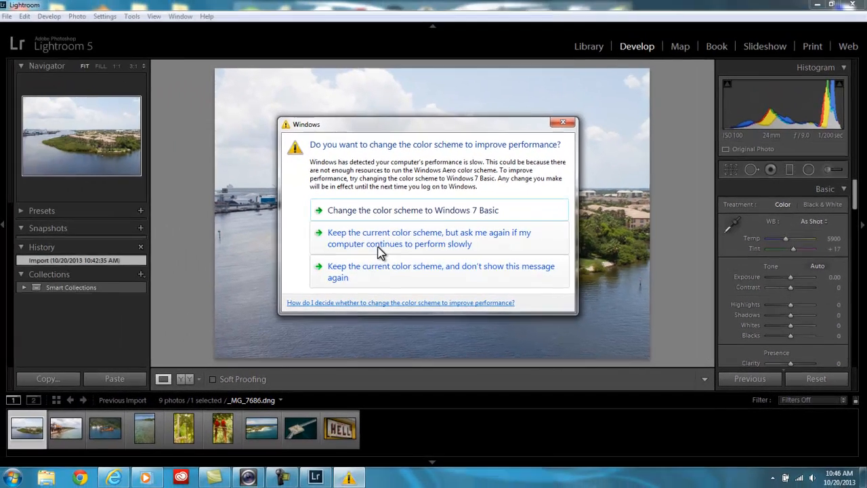
click(383, 244)
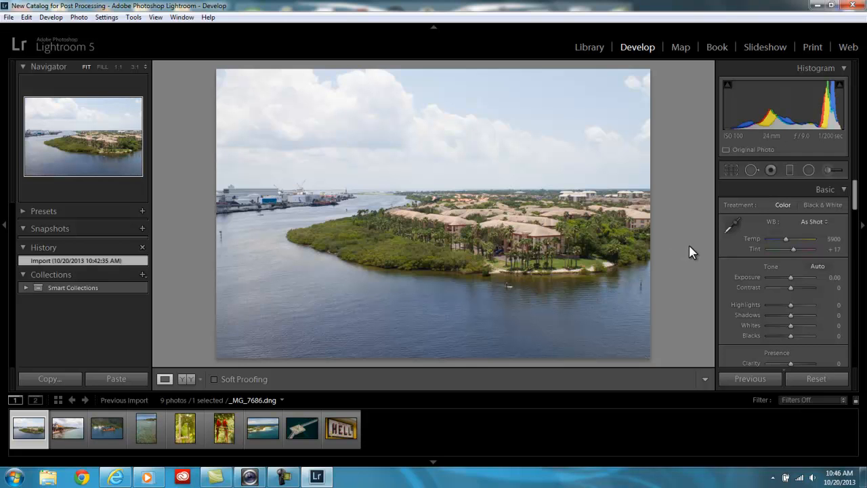
Try the Auto, Daylight, Cloudy and Shade white balance presets in turn on the coastal photo.
click(823, 222)
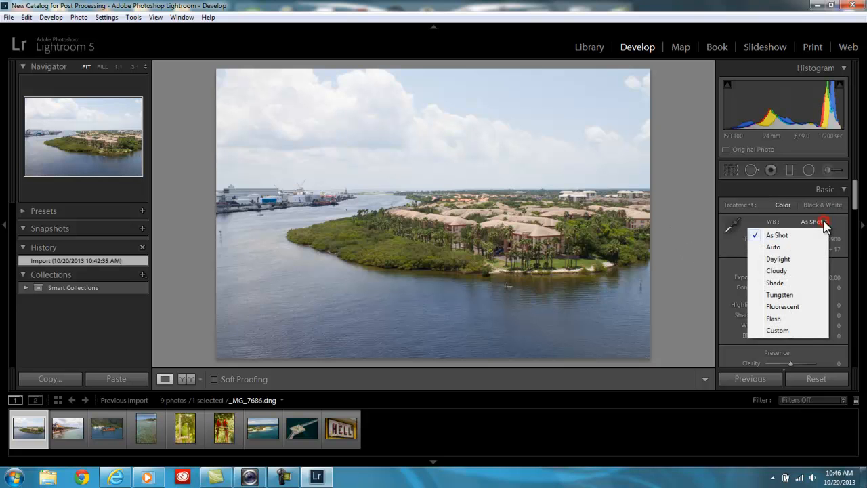
click(774, 247)
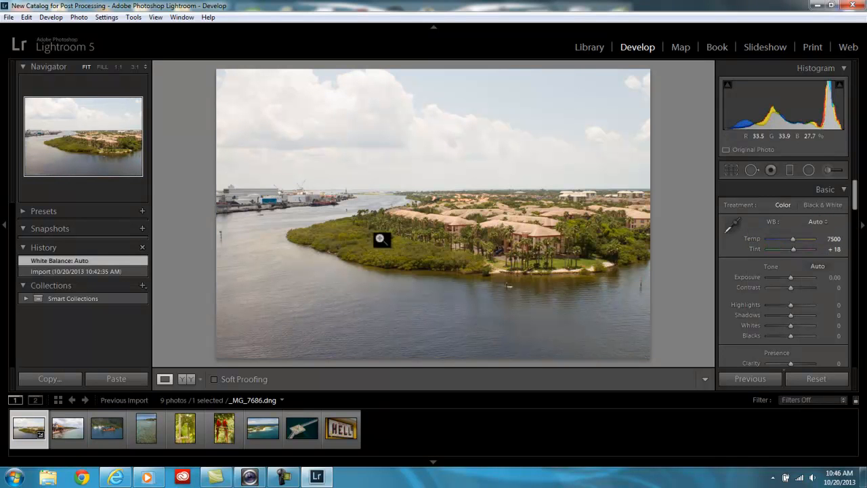
click(815, 222)
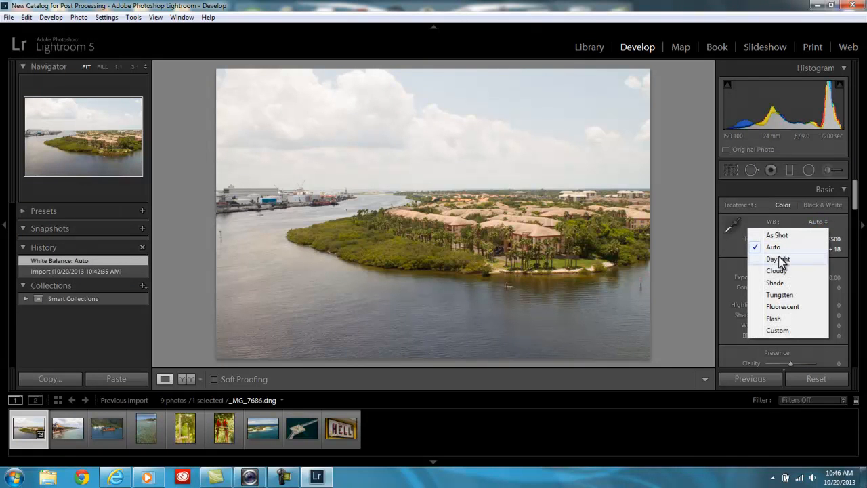
click(775, 259)
click(812, 222)
click(780, 269)
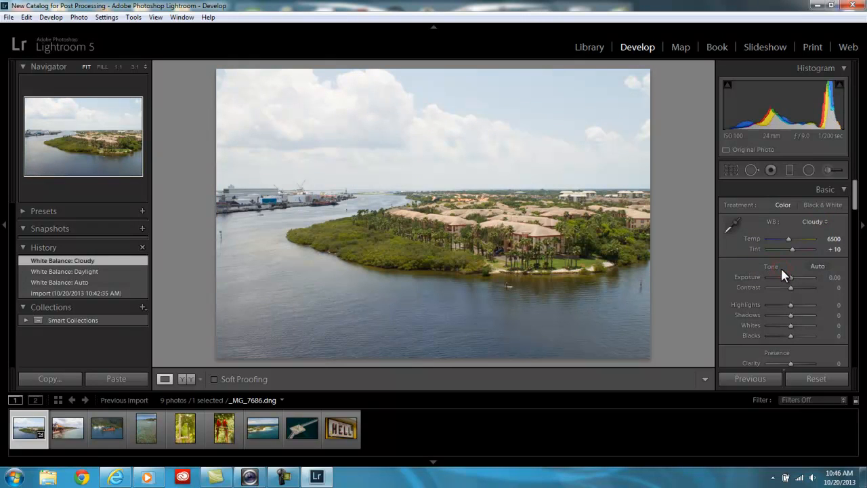
click(825, 221)
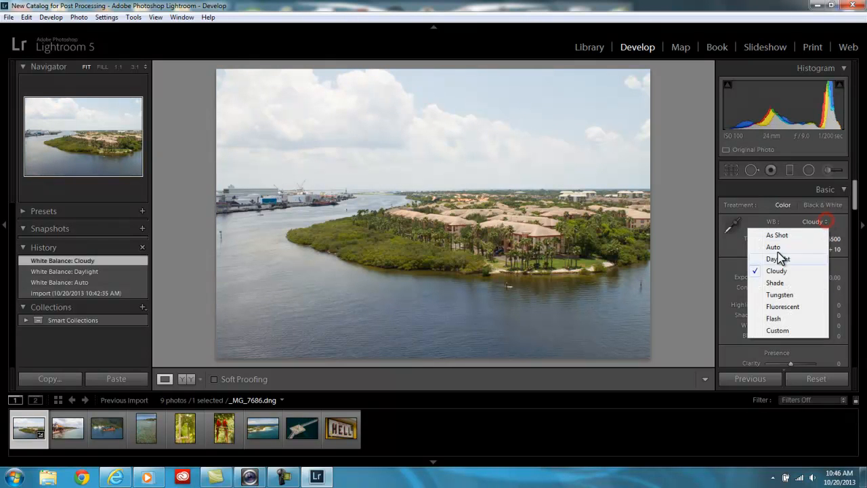
click(777, 284)
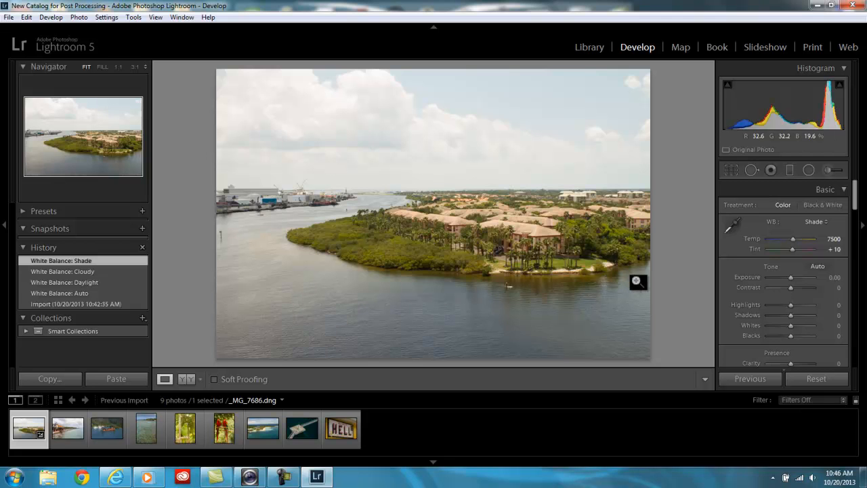
Try the Tungsten, Fluorescent, Flash and Custom white balances on the coastal photo, and restore As Shot.
click(812, 221)
click(778, 295)
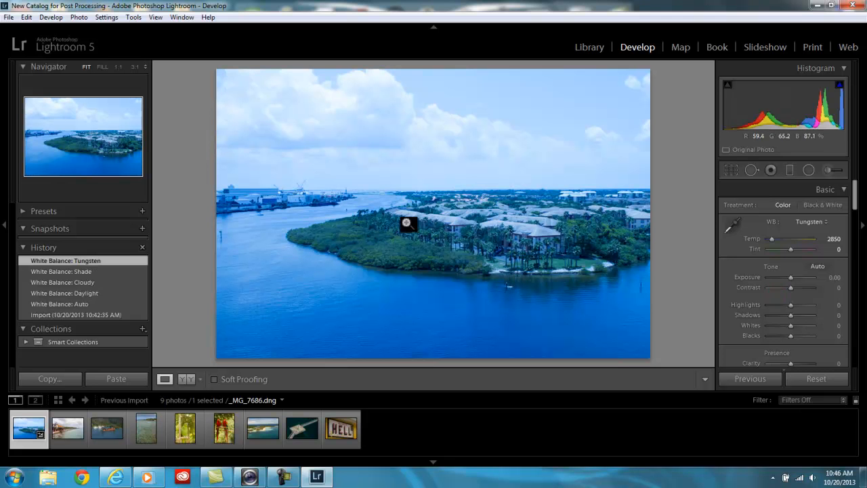
click(808, 221)
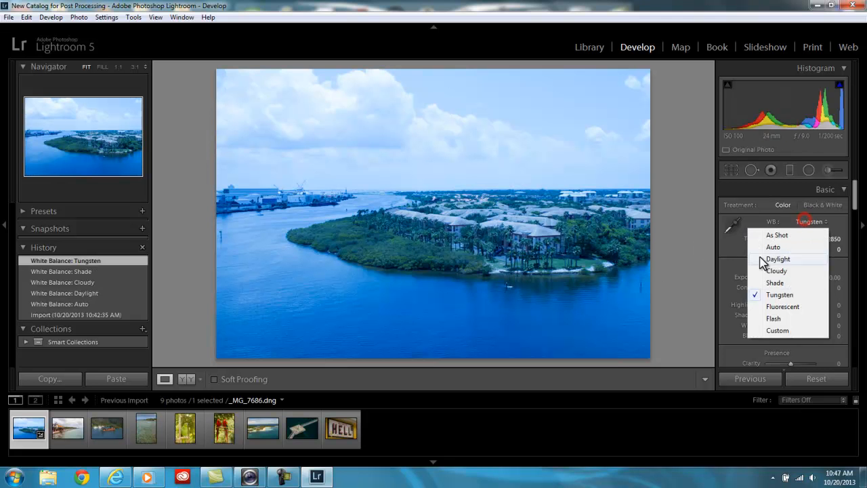
click(781, 307)
click(812, 222)
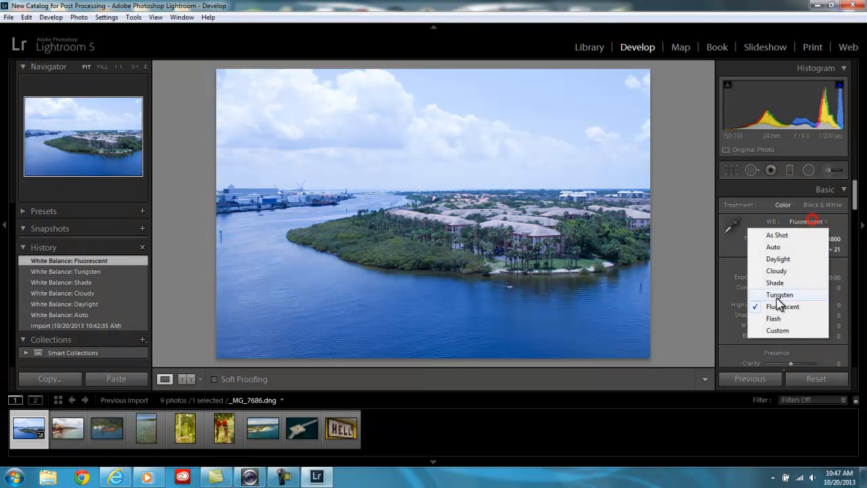
click(779, 319)
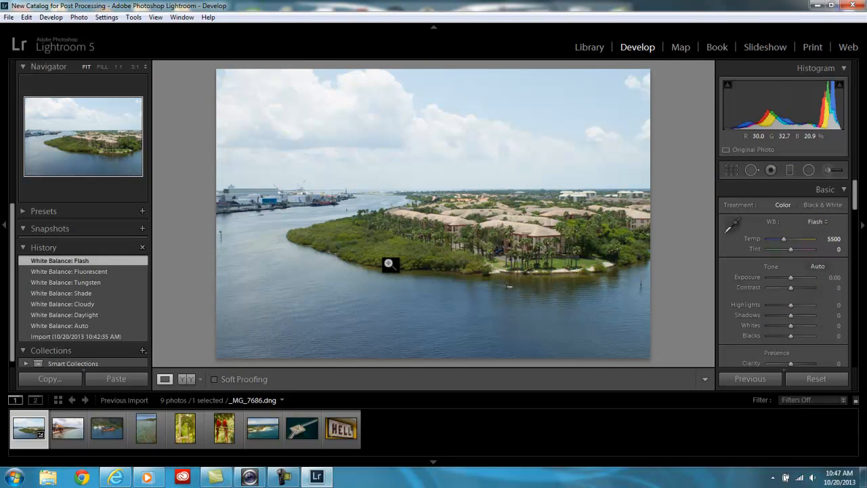
click(812, 221)
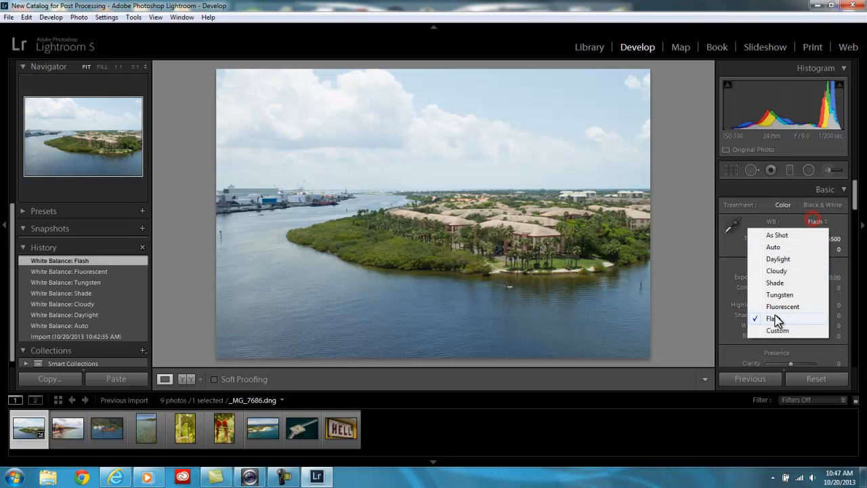
click(776, 330)
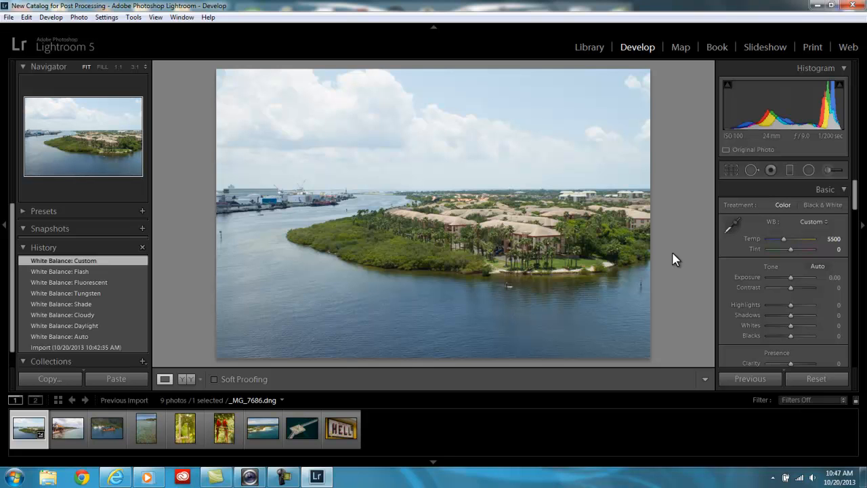
click(812, 222)
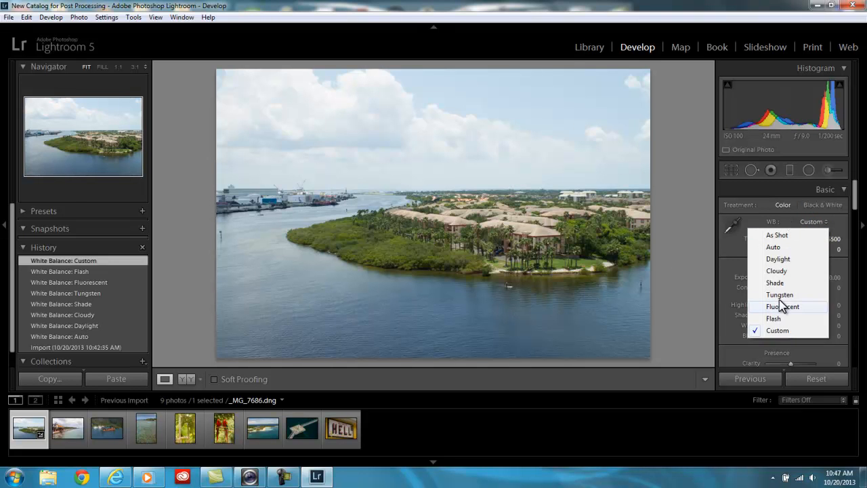
click(776, 235)
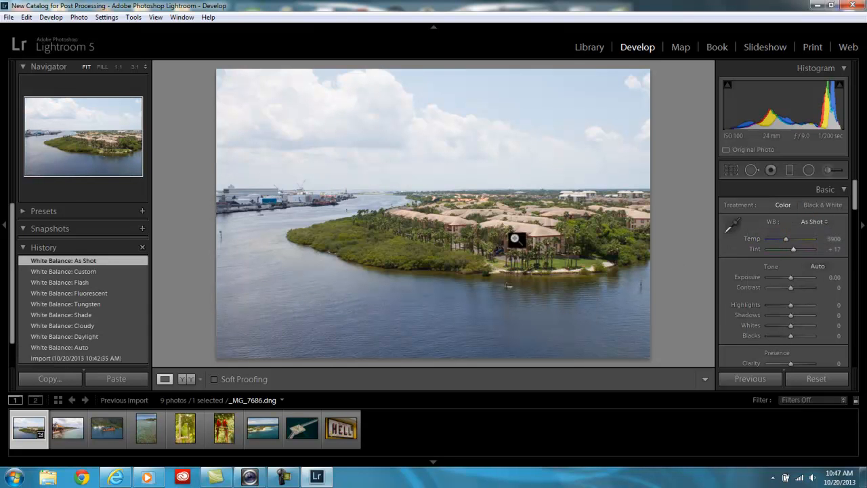
Compare the Flash and Auto white balances on the coastal photo and set its white balance to Cloudy.
click(813, 222)
click(775, 316)
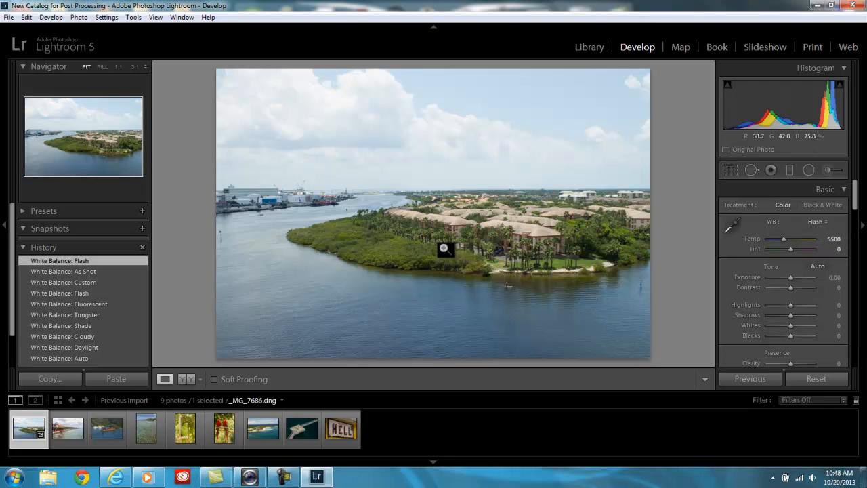
click(828, 221)
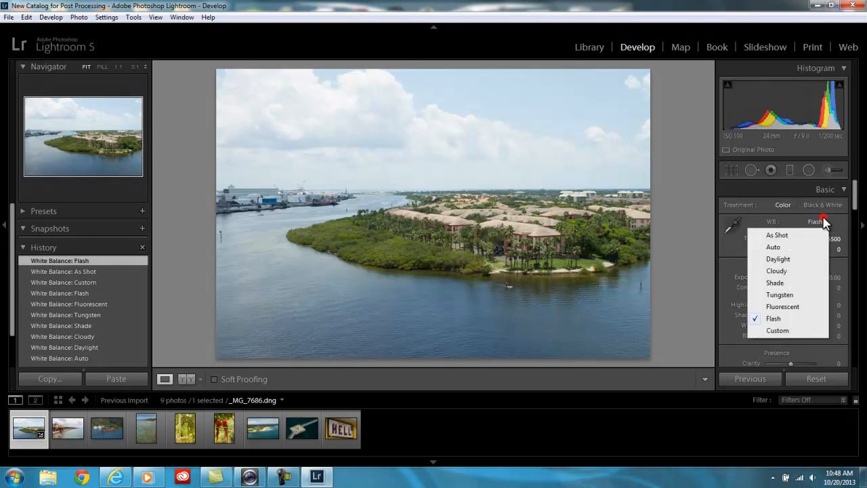
click(777, 247)
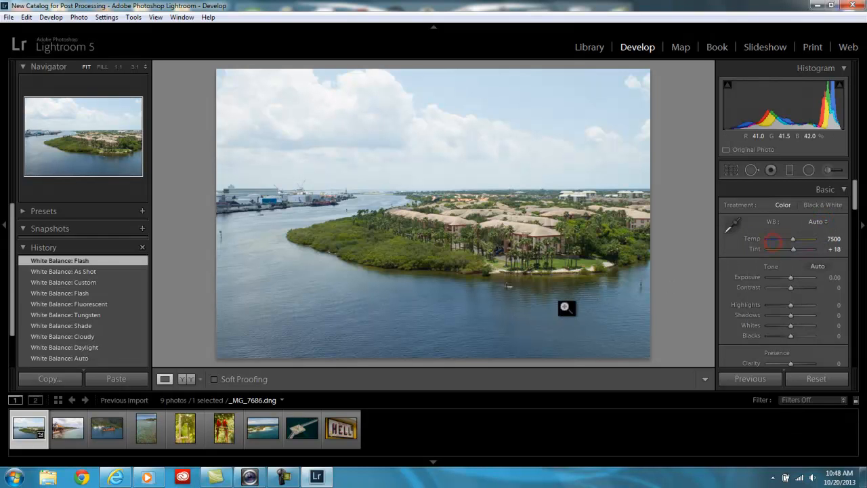
click(817, 222)
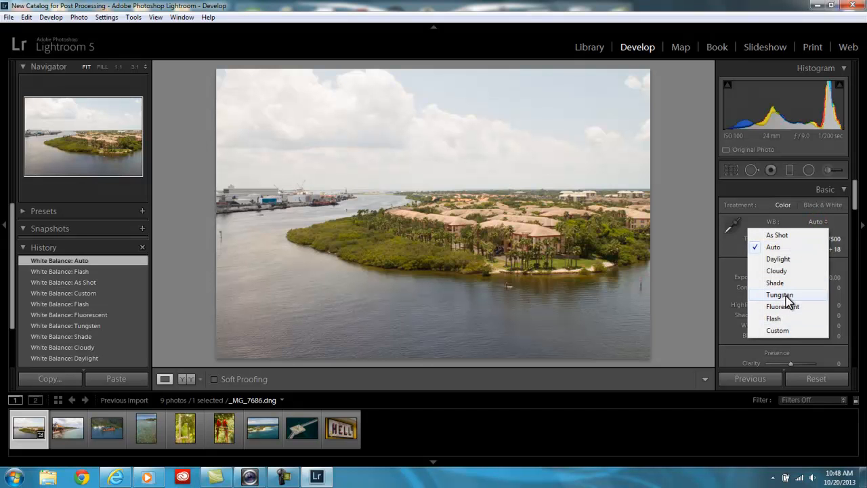
click(779, 271)
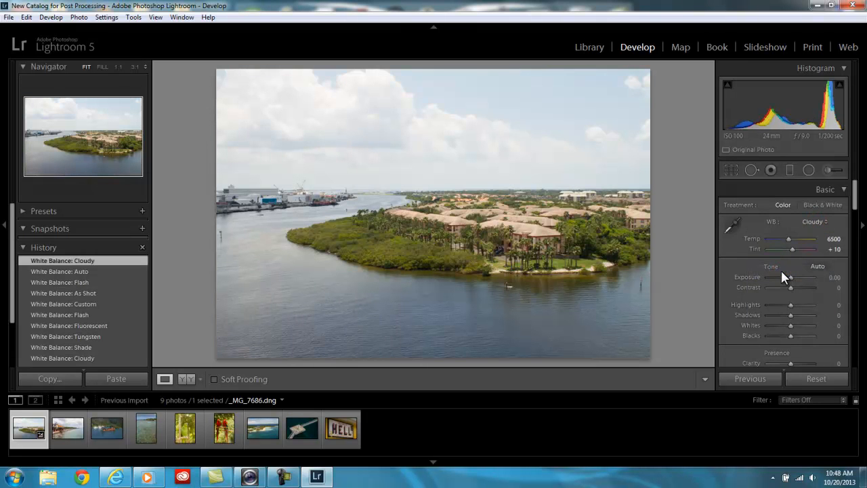
Try the Flash white balance and a custom temperature of 6881 with tint −11 on the coastal photo, and restore As Shot.
click(818, 226)
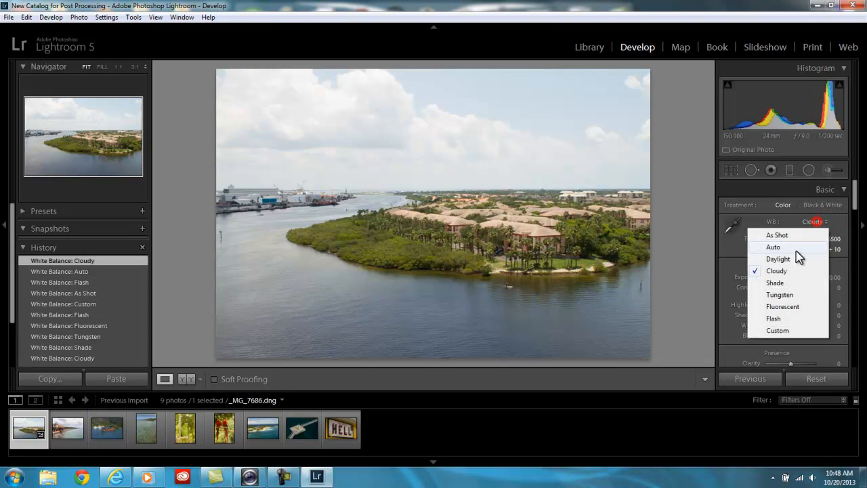
click(783, 320)
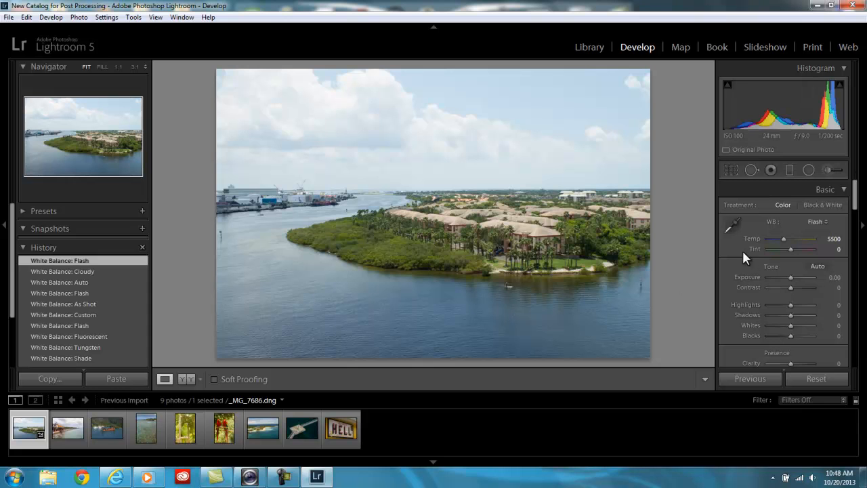
drag(856, 196, 856, 201)
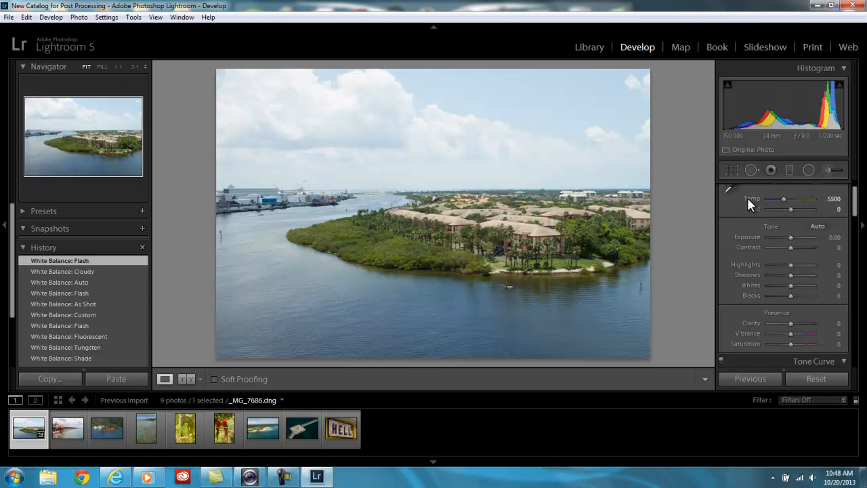
drag(782, 198, 802, 212)
scroll(853, 211, up, 1)
scroll(853, 212, up, 1)
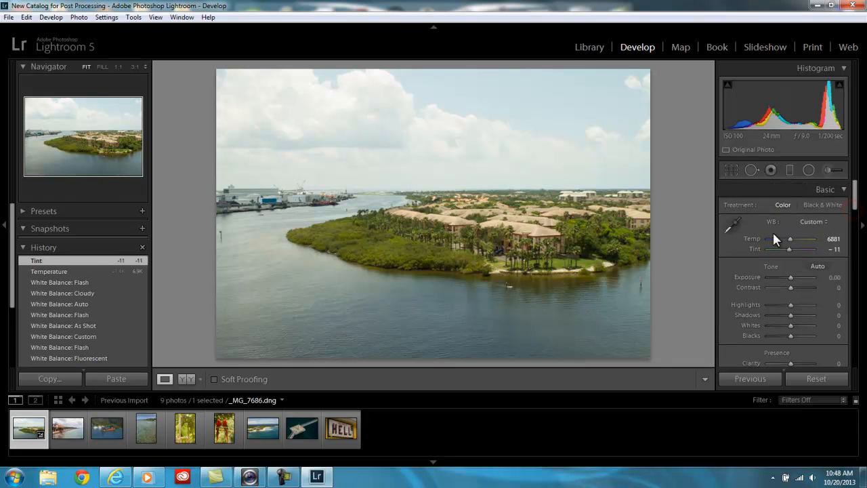
double_click(747, 239)
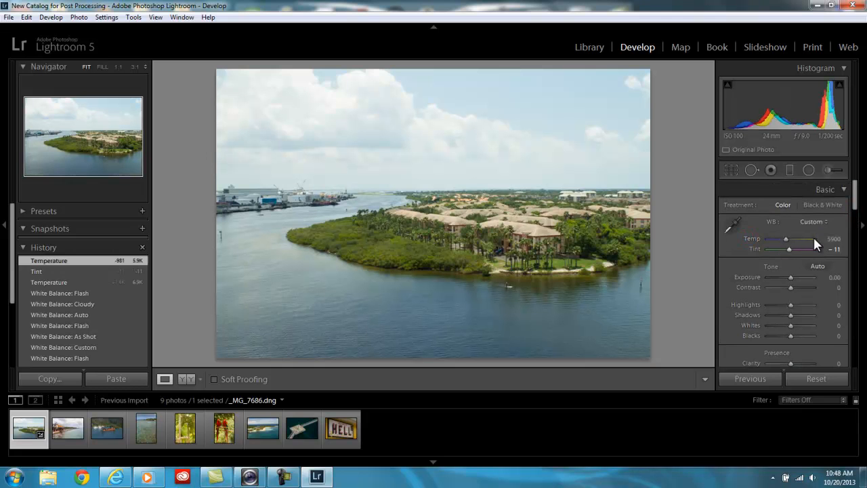
click(828, 224)
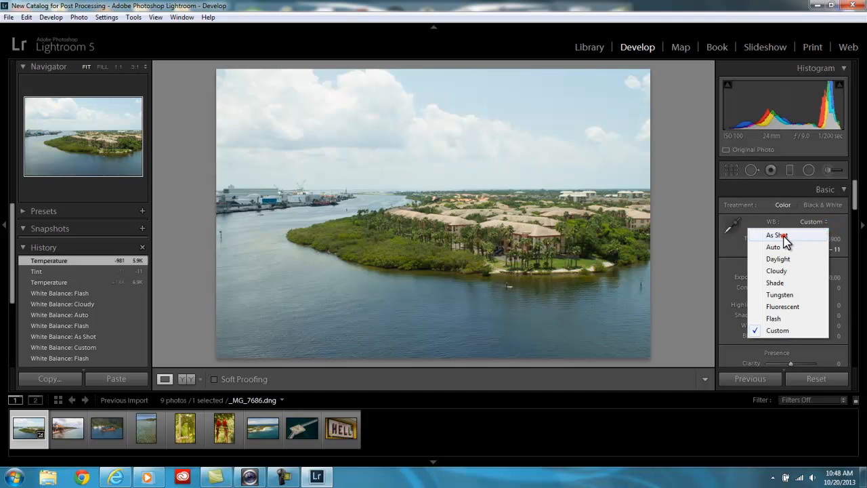
click(782, 234)
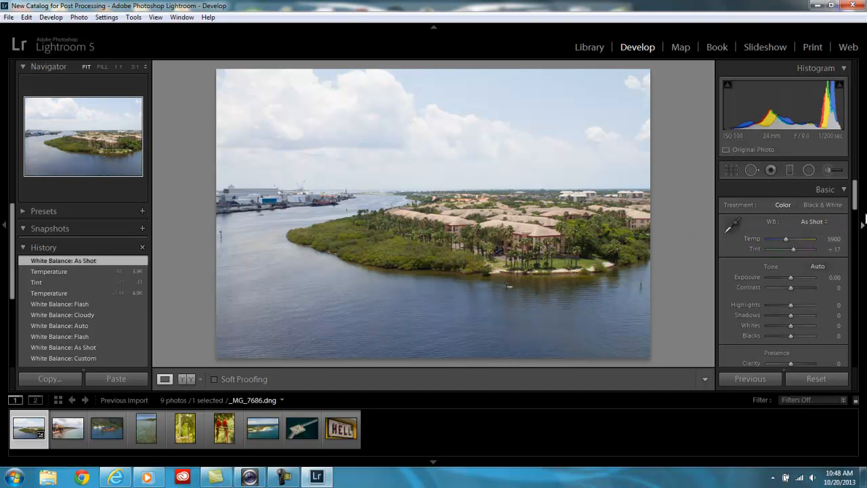
Try an exposure of −0.24, a contrast of 26 and Auto Tone on the coastal photo, and reset its settings.
drag(856, 193, 857, 210)
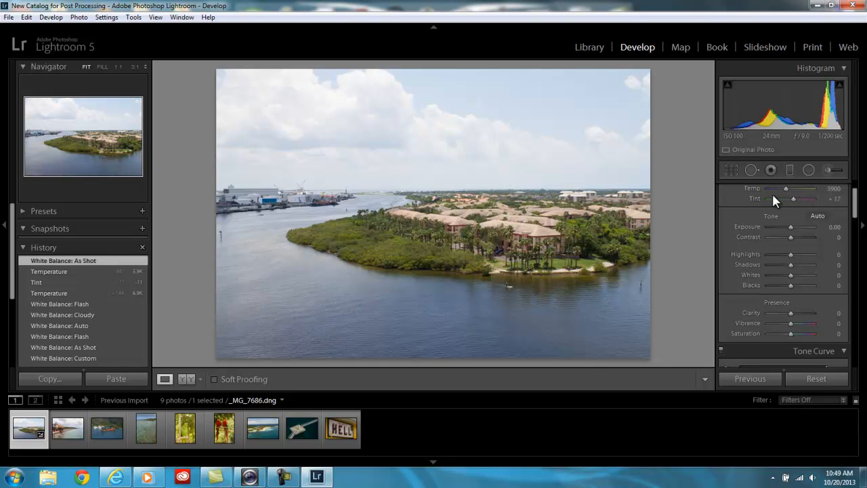
mouse_move(851, 210)
mouse_down()
mouse_move(854, 199)
mouse_move(856, 219)
mouse_up()
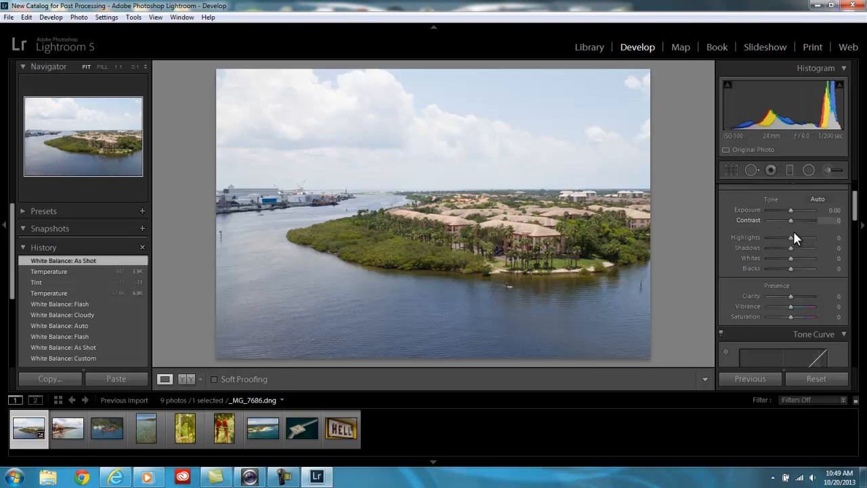
mouse_move(791, 210)
mouse_down()
mouse_move(794, 220)
mouse_move(808, 220)
mouse_move(786, 220)
mouse_move(797, 222)
mouse_up()
click(818, 200)
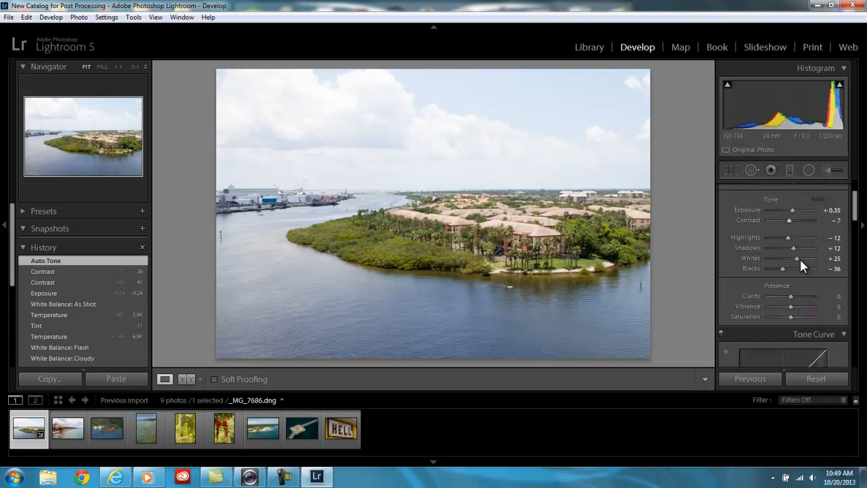
drag(855, 211, 854, 188)
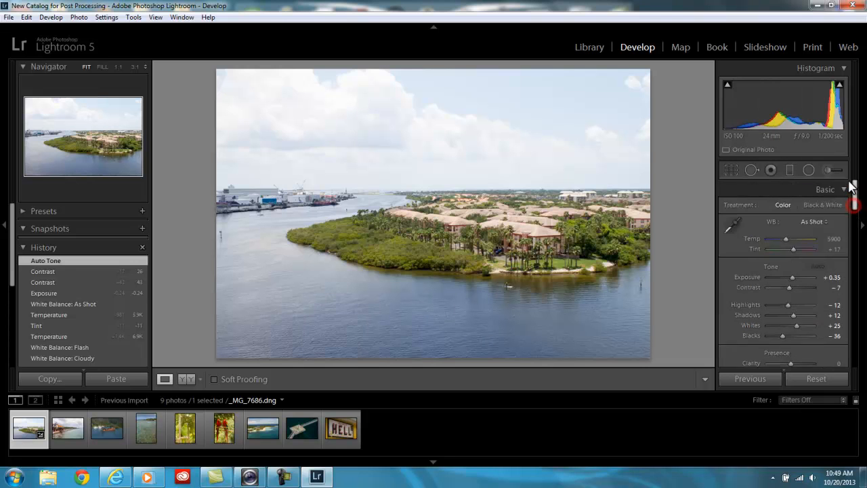
click(805, 378)
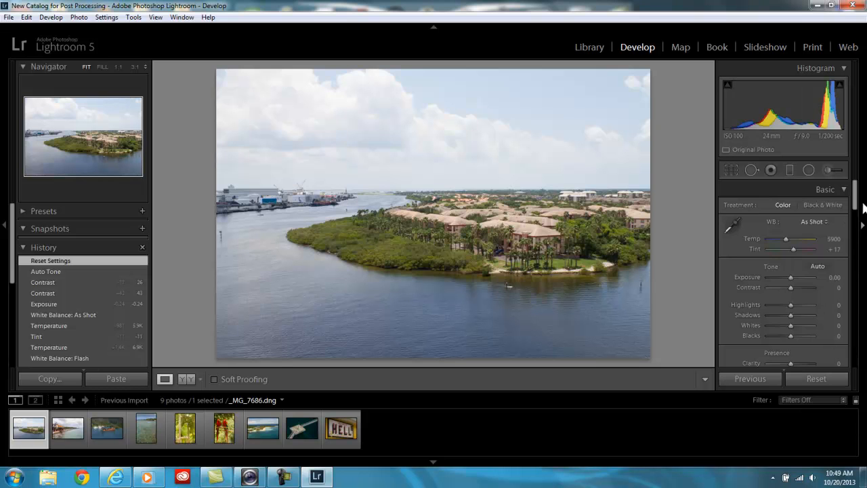
Try the Highlights at −100 on the coastal photo, and return them to 0.
drag(856, 188, 857, 201)
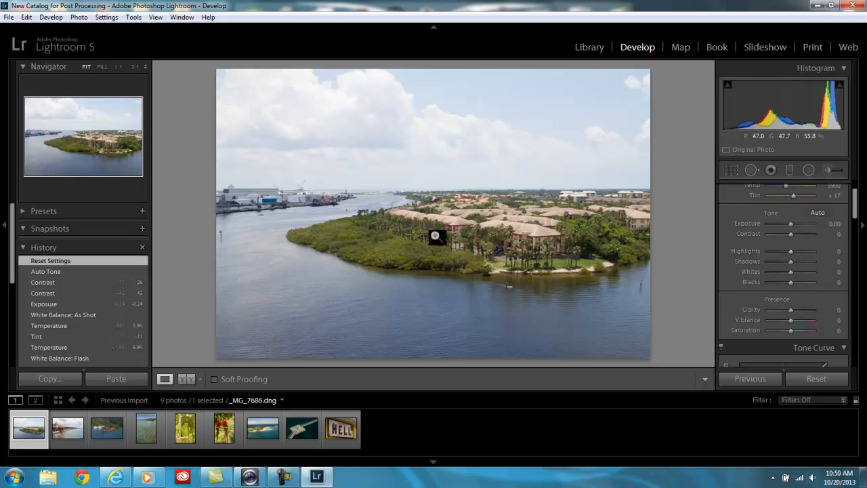
drag(790, 252, 752, 248)
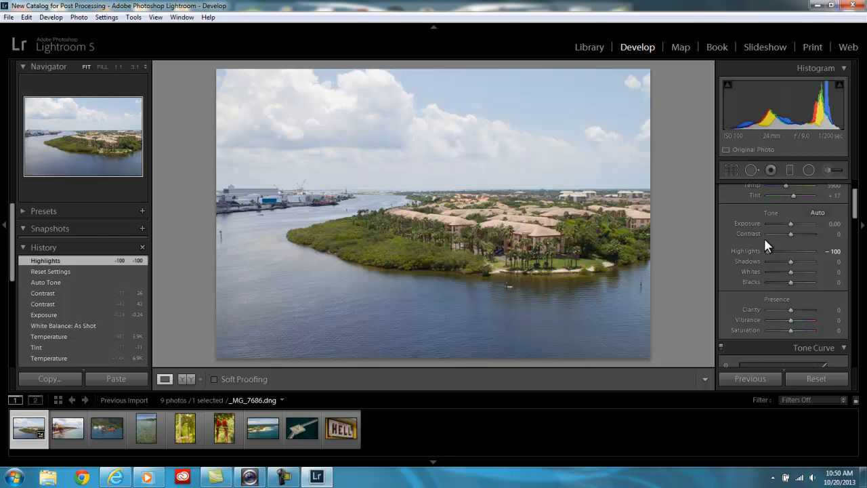
mouse_move(768, 252)
mouse_down()
mouse_move(789, 249)
mouse_move(753, 250)
mouse_up()
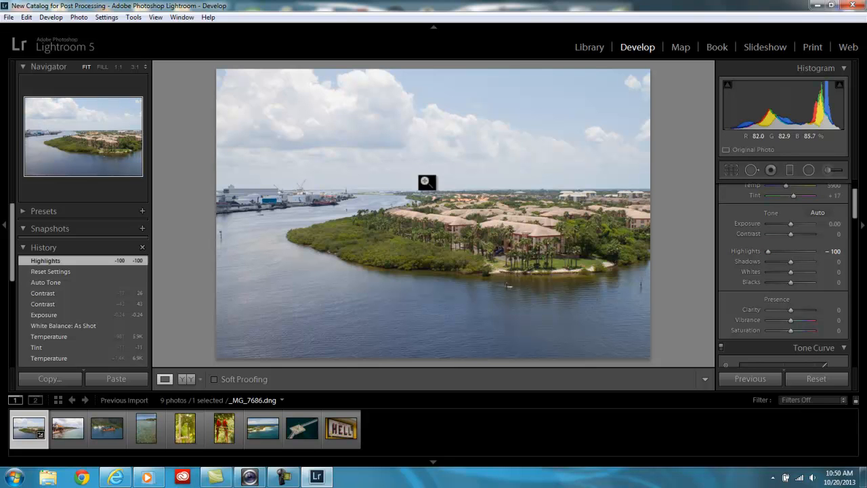
drag(768, 251, 790, 251)
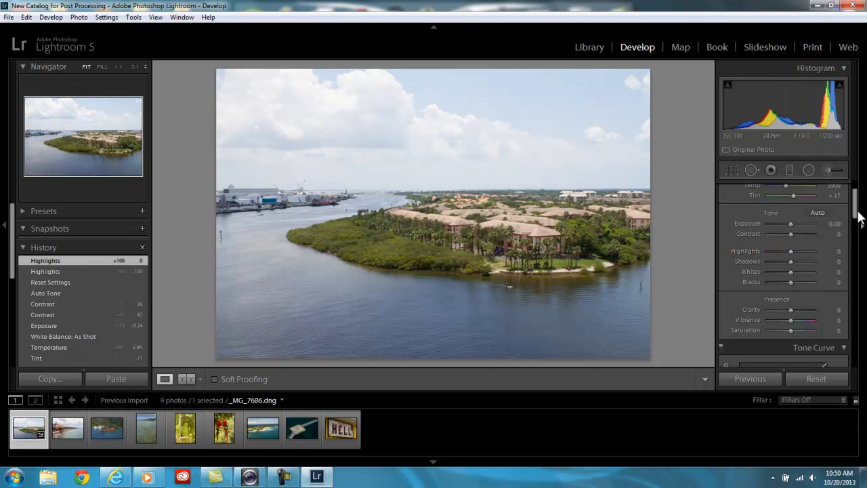
Lower the coastal photo's Exposure to −0.48 and its Highlights to −100.
click(861, 217)
mouse_move(857, 206)
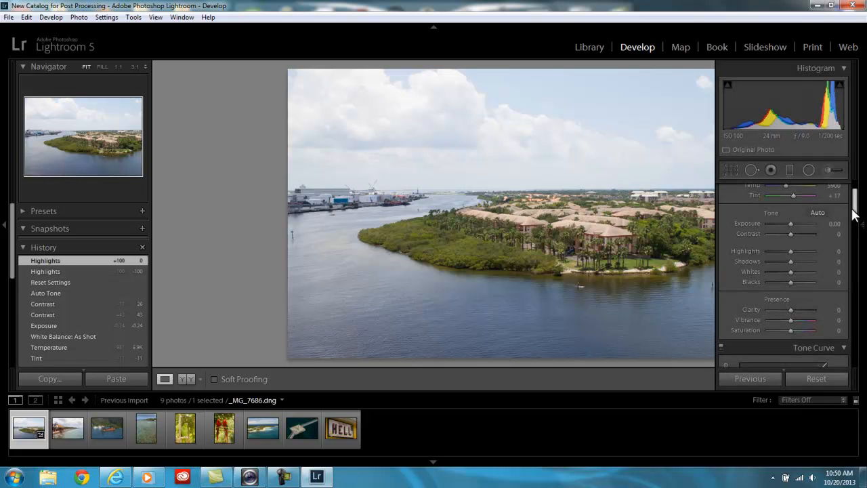
click(860, 225)
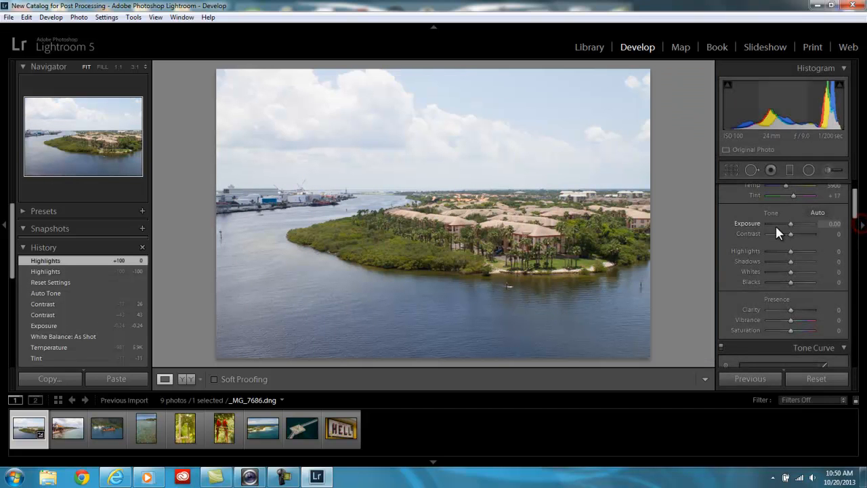
drag(792, 223, 789, 220)
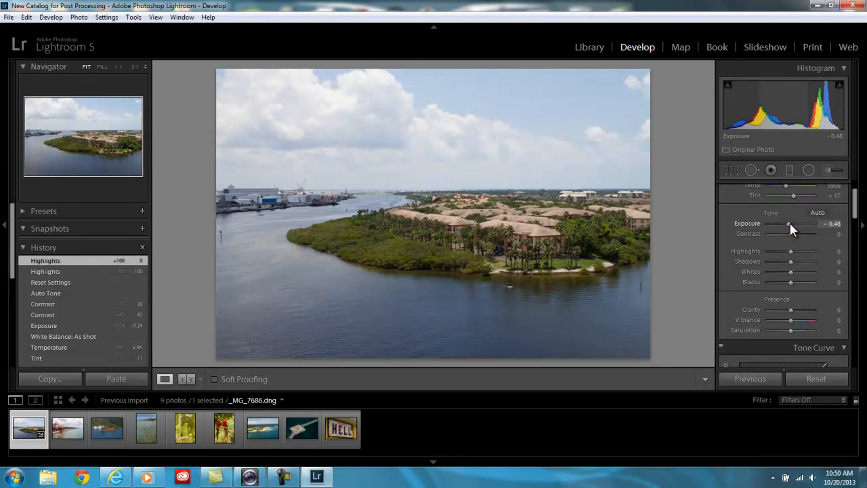
drag(791, 251, 760, 229)
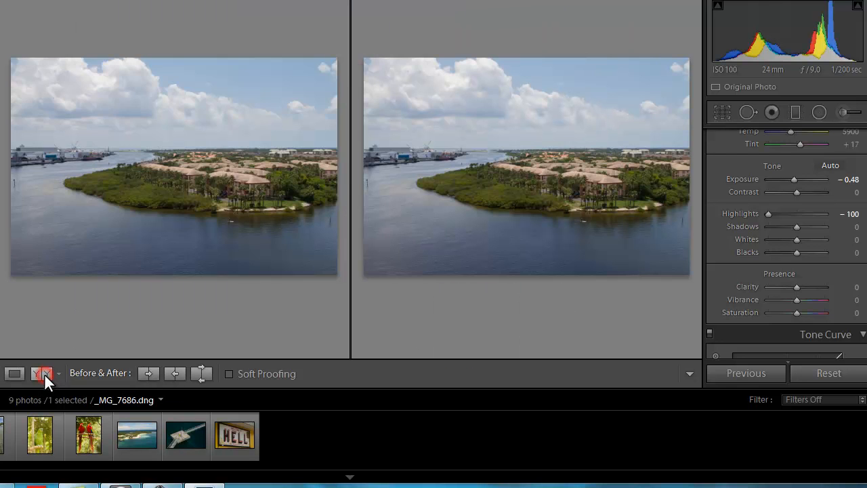
Compare the coastal photo before and after editing in left/right, split and top/bottom layouts, and return to the single-photo view.
click(45, 375)
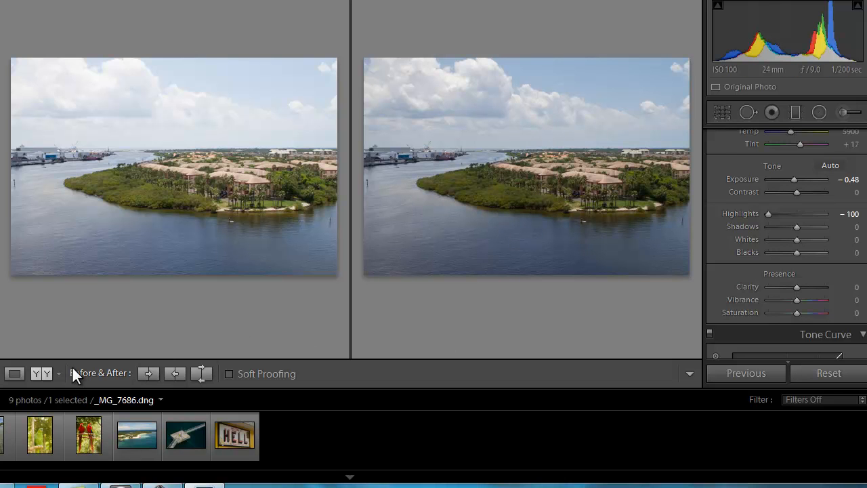
click(43, 374)
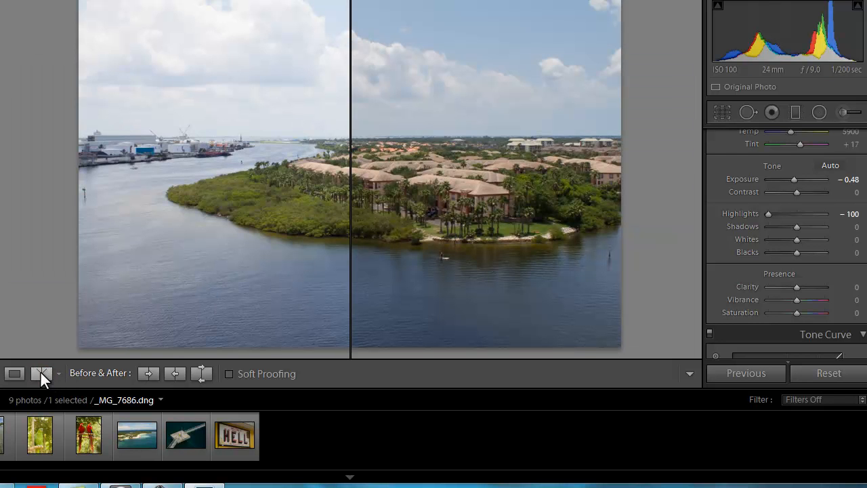
click(41, 373)
click(14, 374)
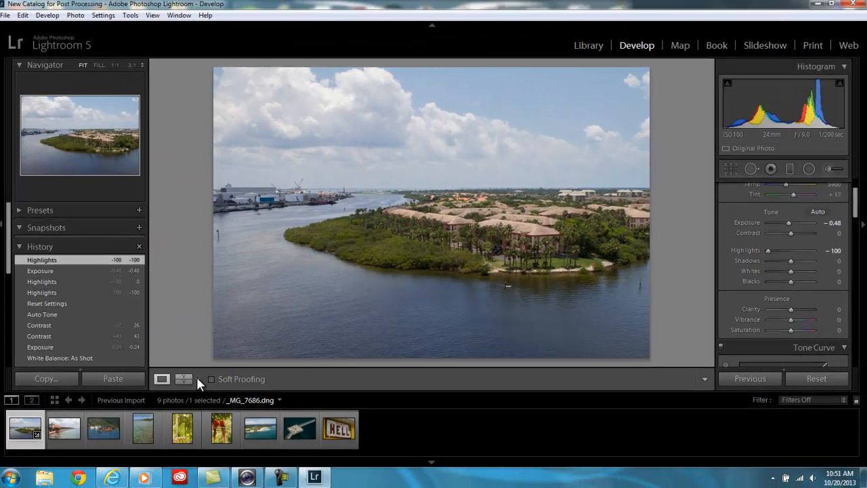
click(111, 375)
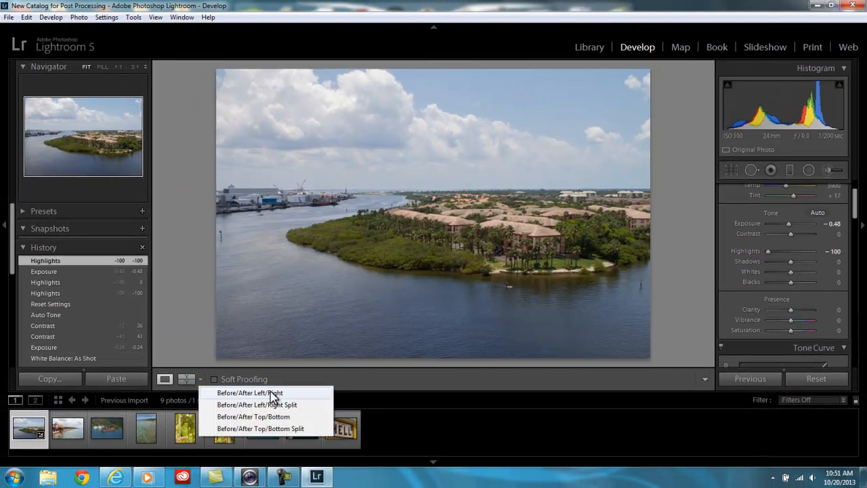
click(265, 393)
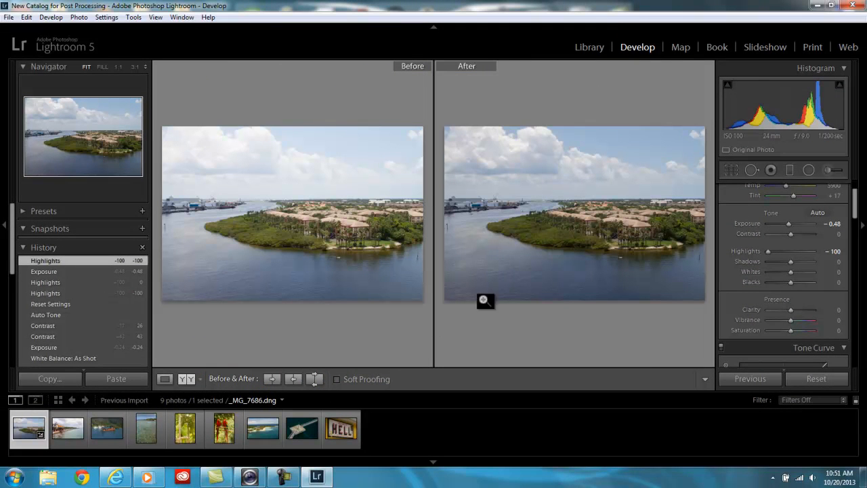
click(198, 377)
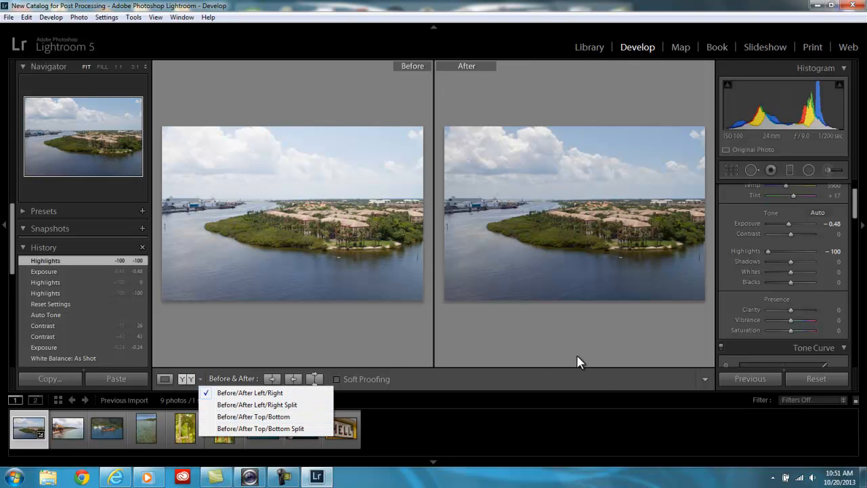
click(165, 379)
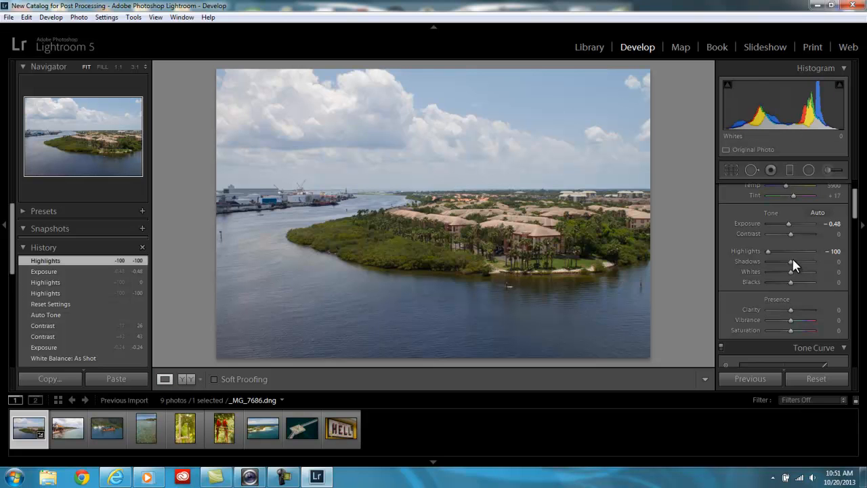
Try lightening and darkening the coastal photo's Shadows, and return them to 0.
drag(789, 261, 812, 262)
drag(773, 261, 790, 261)
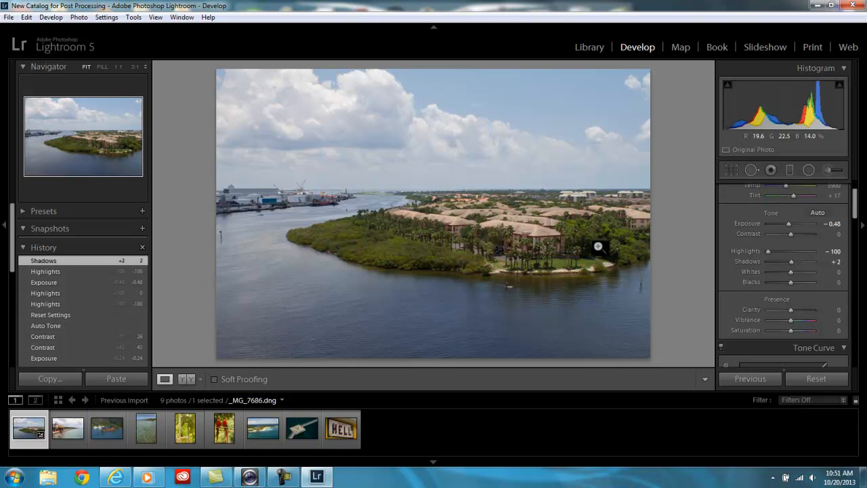
mouse_move(791, 260)
mouse_down()
mouse_move(801, 262)
mouse_move(789, 262)
mouse_up()
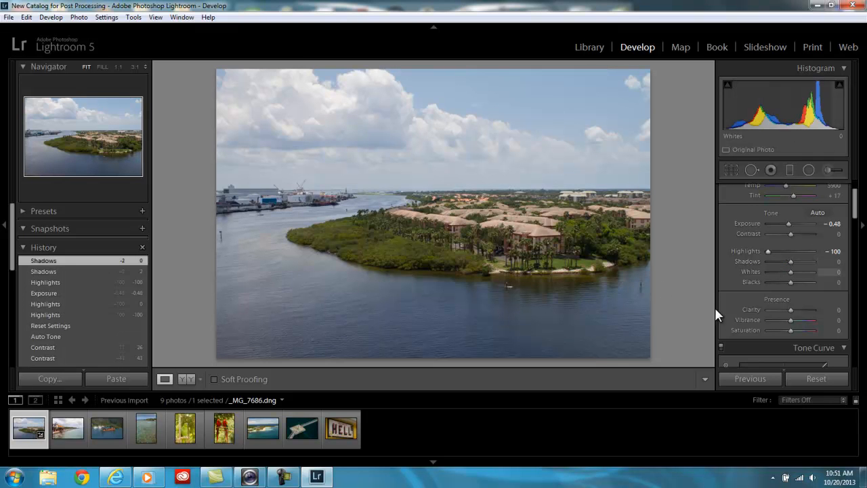
Raise the coastal photo's Whites to +43, judging the adjustment with the highlight clipping preview.
mouse_move(789, 269)
mouse_down()
mouse_move(753, 270)
mouse_move(811, 271)
mouse_move(775, 272)
mouse_move(791, 270)
mouse_up()
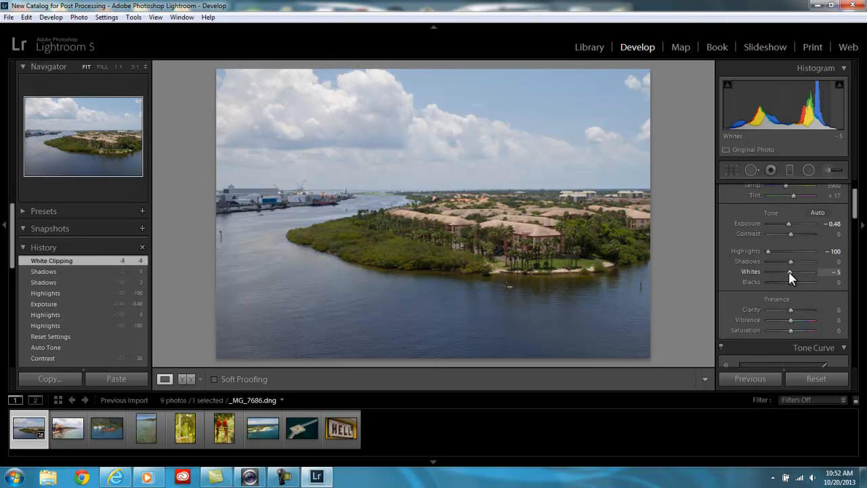
key(alt)
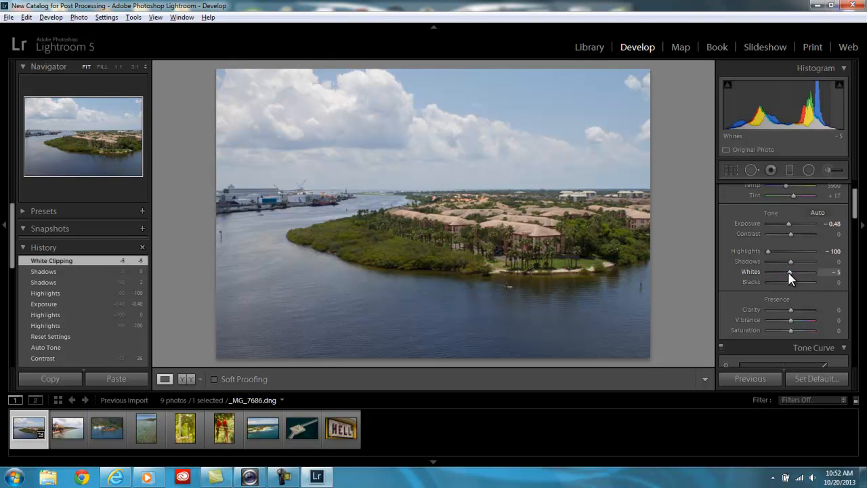
alt+click(789, 271)
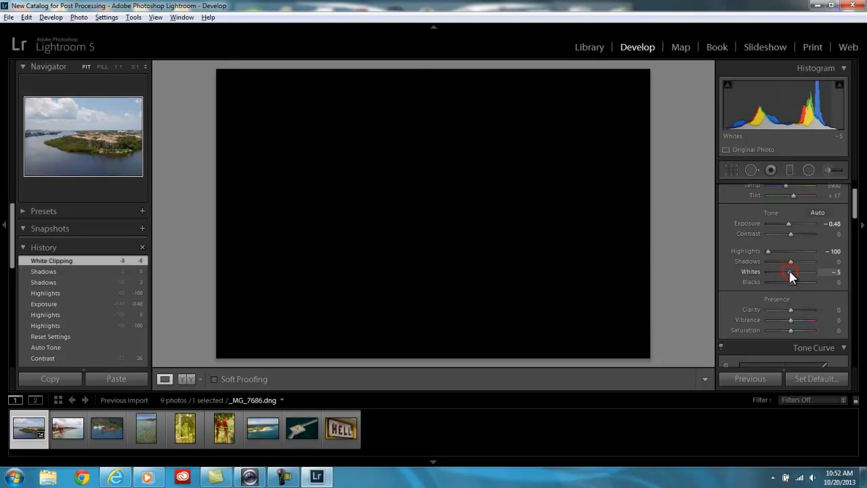
mouse_move(789, 270)
mouse_down()
mouse_move(766, 269)
mouse_move(800, 268)
mouse_up()
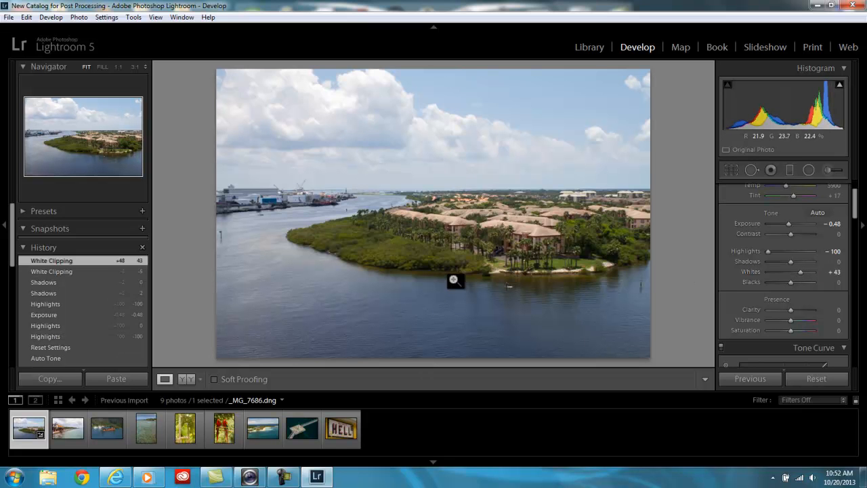
Lower the coastal photo's Blacks to −12, judging the adjustment with the shadow clipping preview.
key(alt)
drag(790, 279, 787, 282)
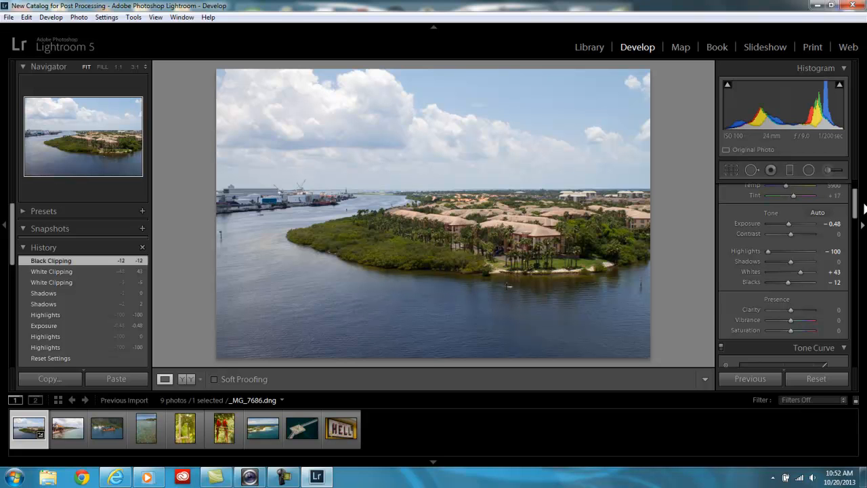
drag(854, 195, 854, 218)
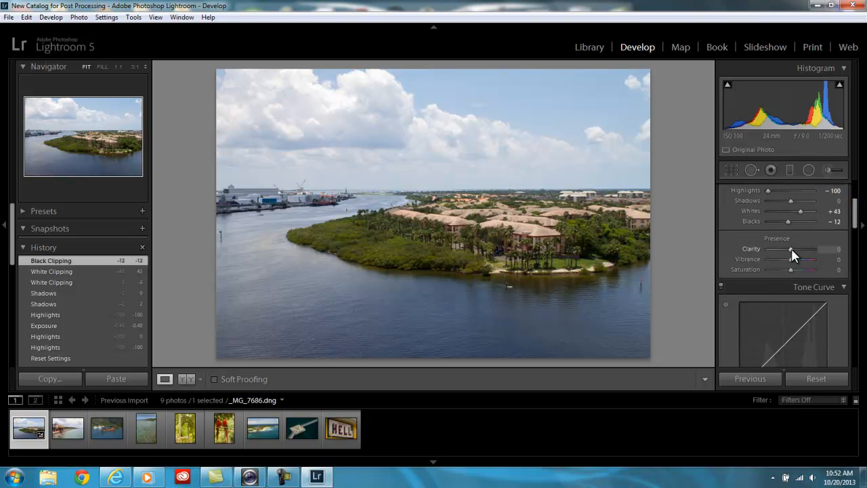
Try raising the coastal photo's Clarity as far as +100, and reset it to 0.
mouse_move(791, 248)
mouse_down()
mouse_move(825, 250)
mouse_move(792, 250)
mouse_move(803, 246)
mouse_up()
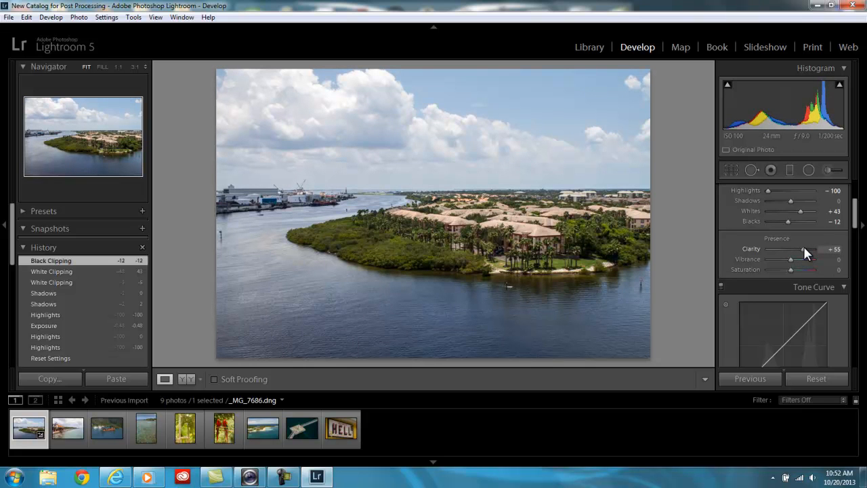
mouse_move(804, 248)
mouse_down()
mouse_move(815, 247)
mouse_move(784, 248)
mouse_move(820, 250)
mouse_up()
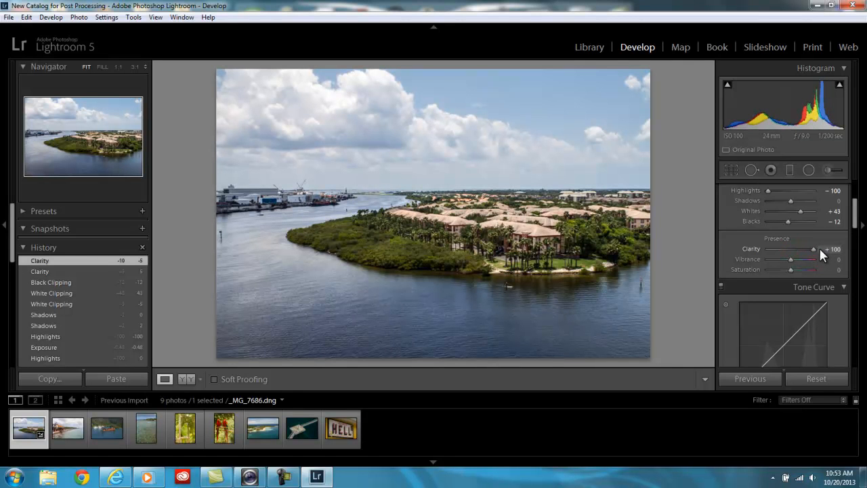
mouse_move(820, 250)
mouse_down()
mouse_move(788, 248)
mouse_move(809, 249)
mouse_up()
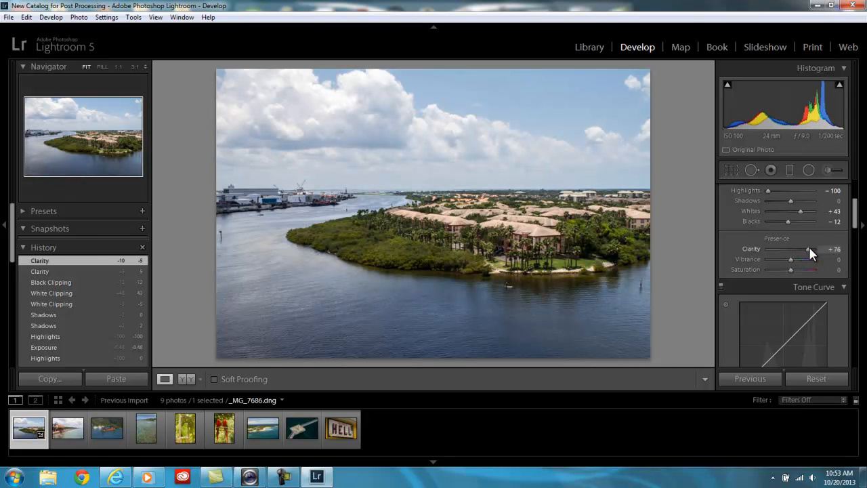
drag(808, 249, 791, 255)
double_click(792, 247)
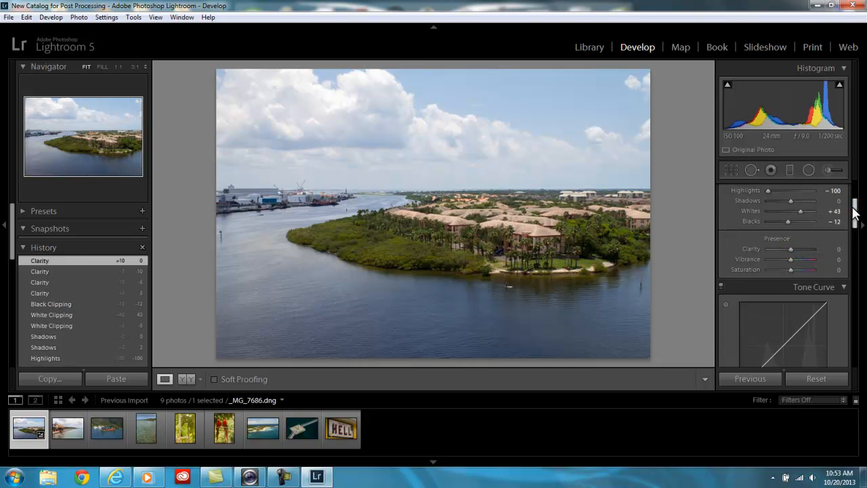
Reset the Graduated Filter effect settings, add a gradient from the top of the sky downward, and shift it lower so it centres just above the horizon.
drag(853, 211, 856, 195)
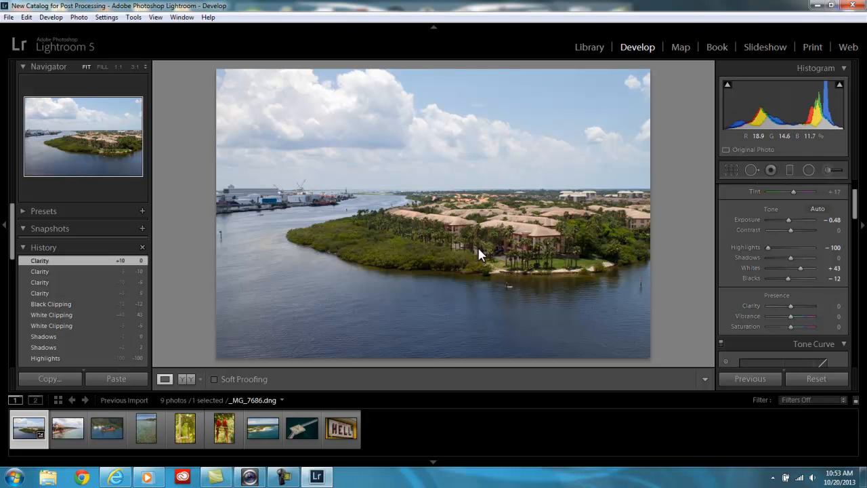
drag(853, 199, 853, 188)
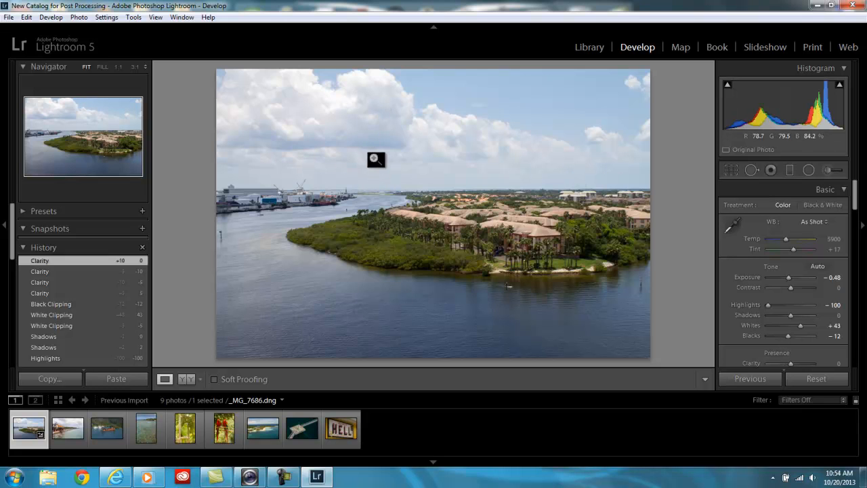
click(789, 169)
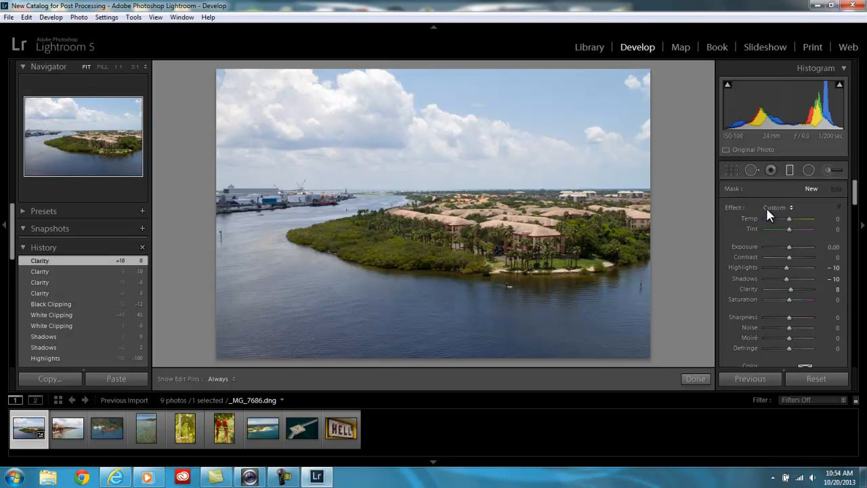
double_click(734, 206)
drag(399, 68, 399, 253)
drag(399, 160, 404, 174)
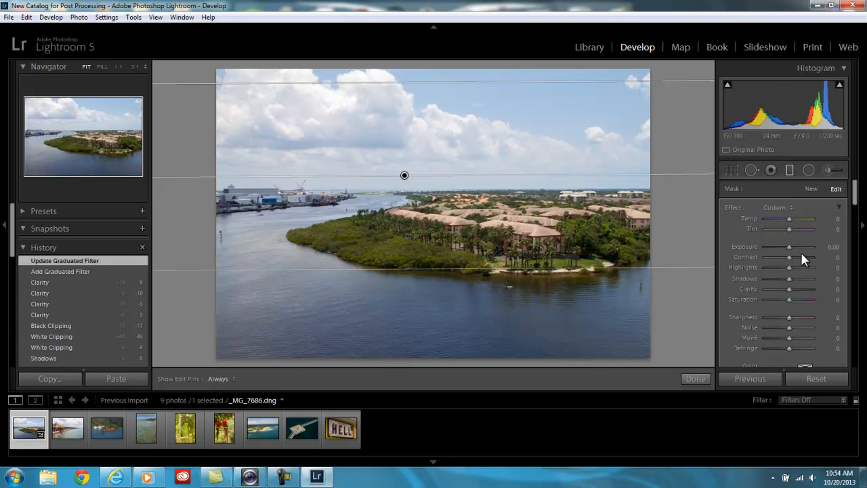
Set the sky gradient's Exposure to −0.60, Contrast to 68, Highlights to −77 and Shadows to 6, finish it, and compare the photo before and after.
drag(788, 246, 783, 247)
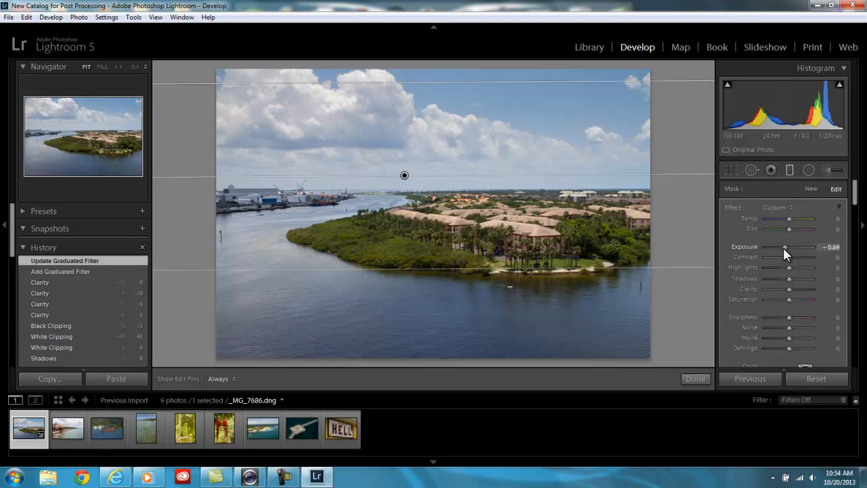
drag(783, 245, 806, 249)
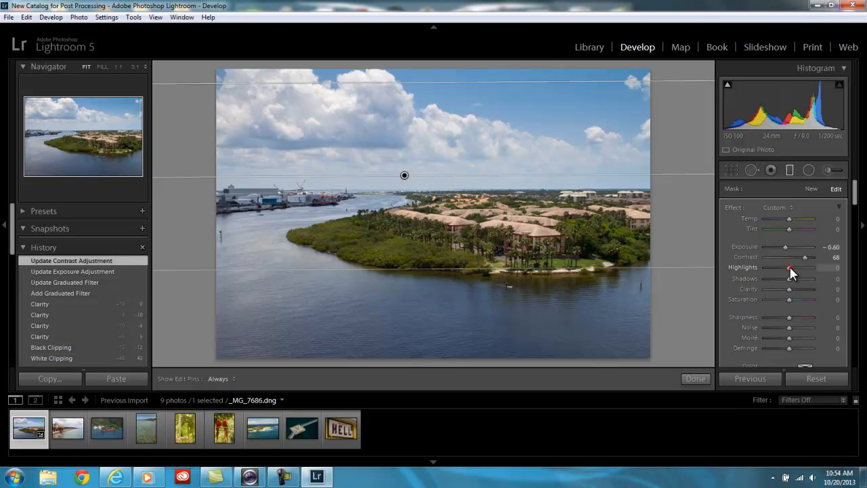
mouse_move(786, 268)
mouse_down()
mouse_move(765, 268)
mouse_move(808, 265)
mouse_move(767, 269)
mouse_move(790, 278)
mouse_up()
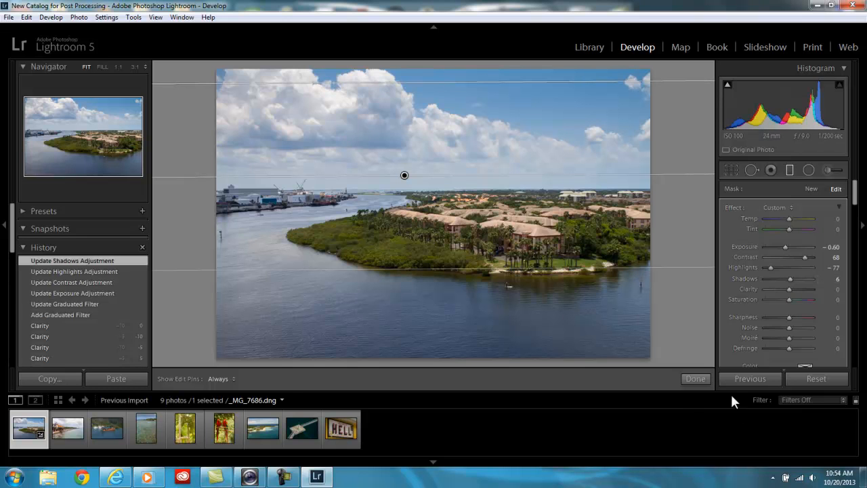
click(695, 379)
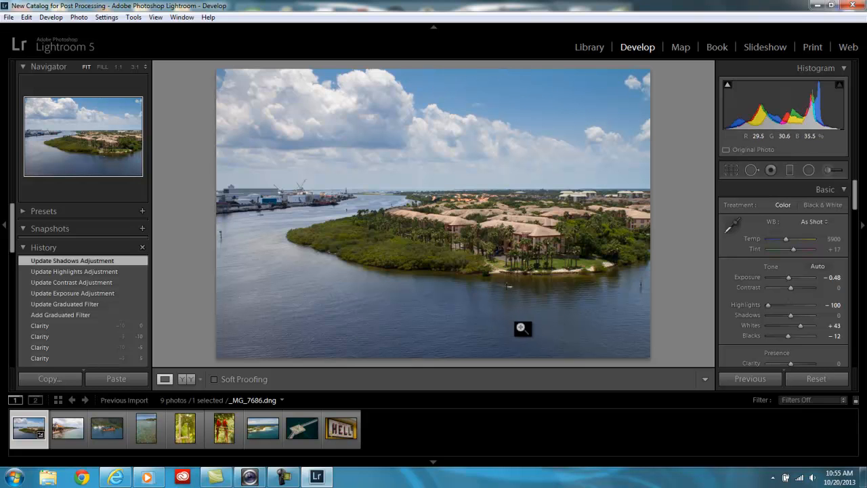
click(187, 380)
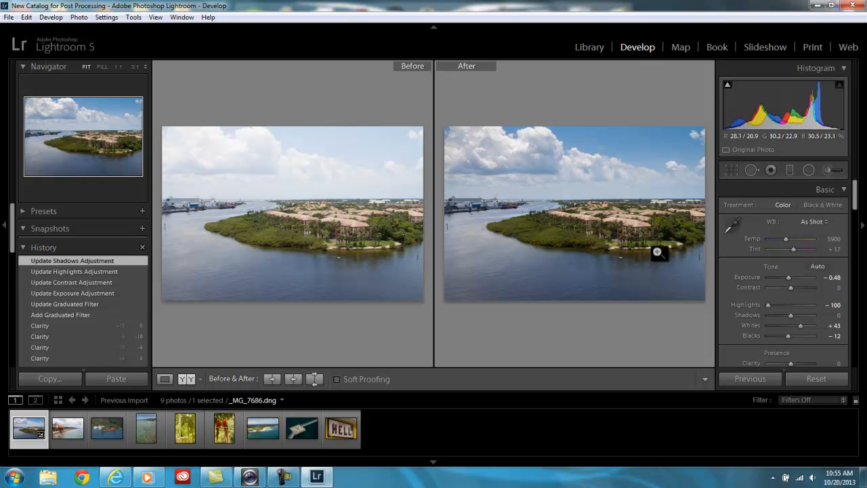
click(164, 378)
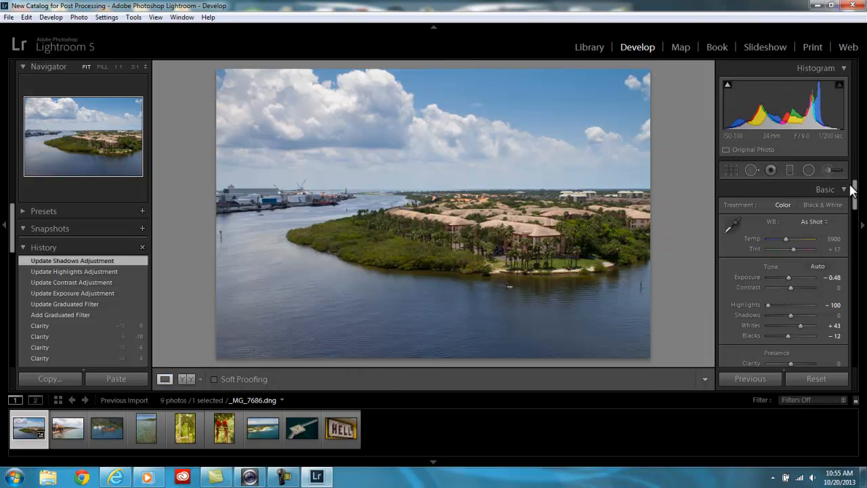
Add a Radial Filter and reshape it into a wide, flat ellipse enclosing the island with its buildings and trees.
click(808, 170)
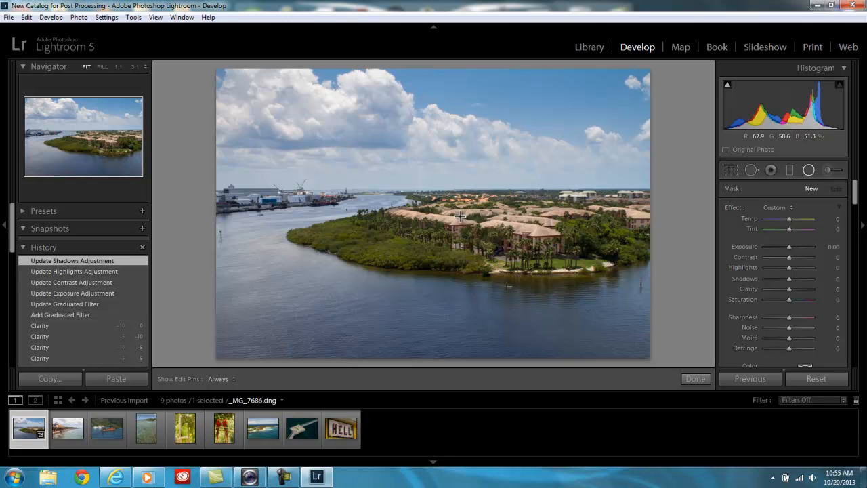
drag(443, 205, 539, 298)
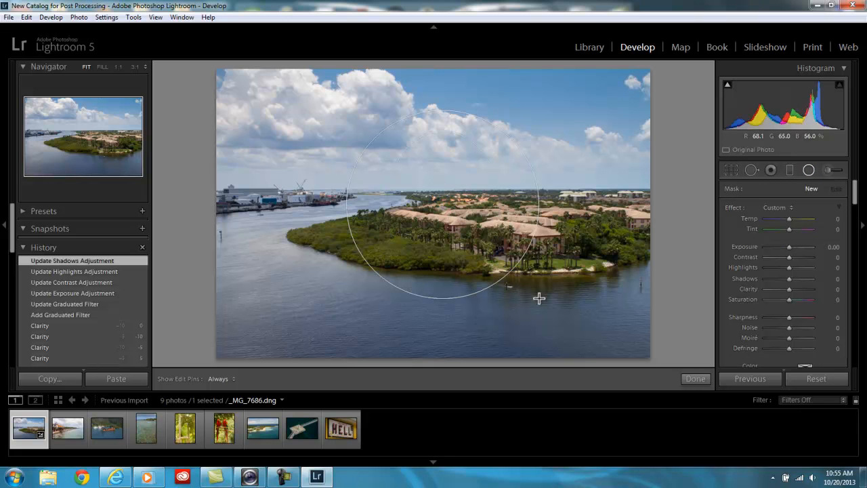
drag(443, 205, 499, 250)
drag(403, 248, 298, 246)
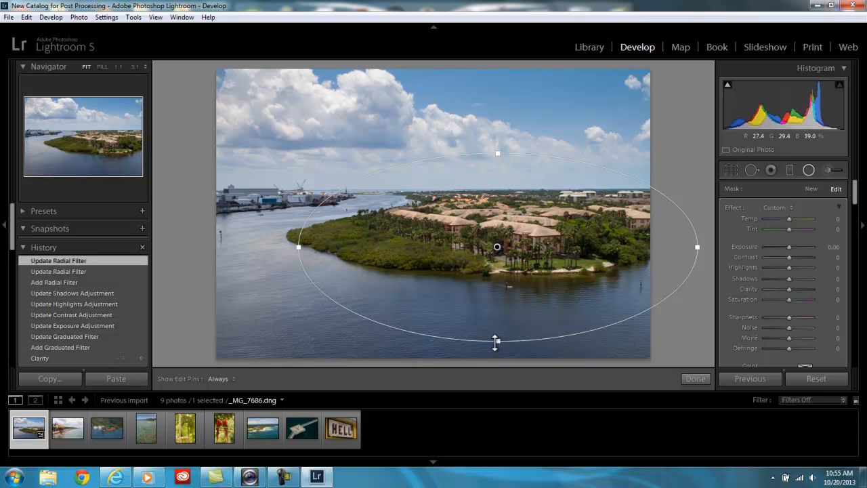
drag(496, 337, 495, 294)
drag(499, 252, 498, 238)
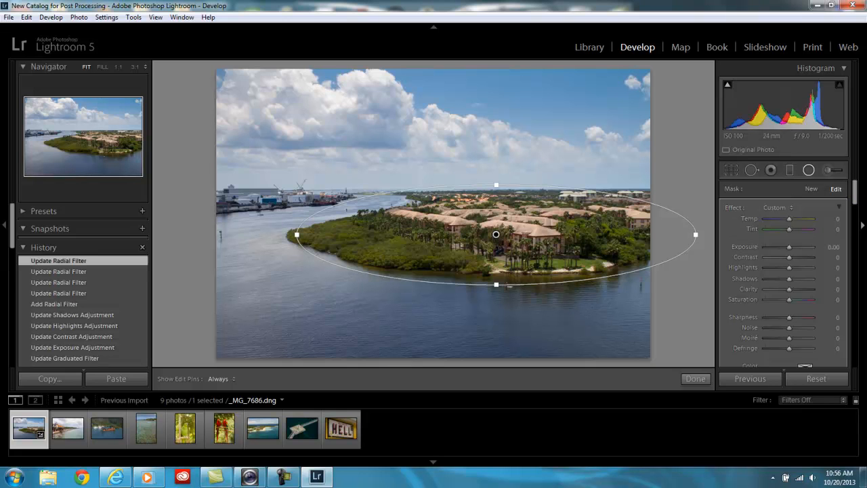
Invert the radial filter's mask to affect the island inside the ellipse, set its Clarity to 33 after trying both extremes, and finish it.
click(857, 193)
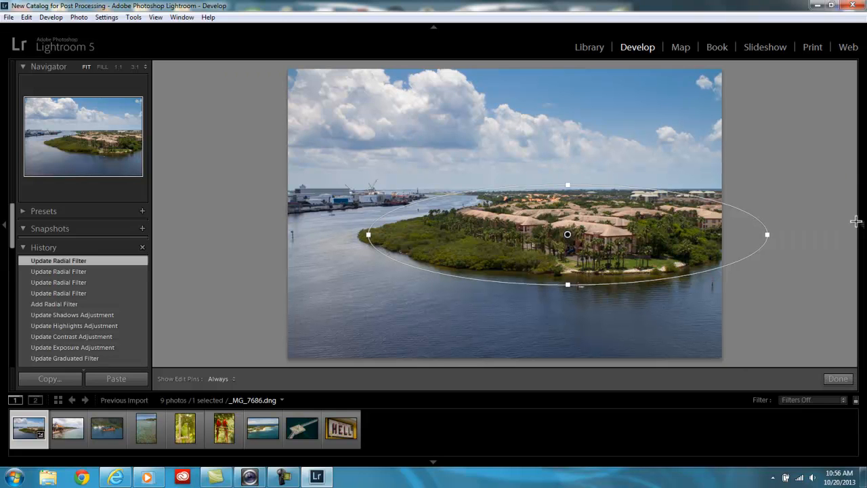
click(859, 226)
drag(855, 193, 854, 210)
click(755, 302)
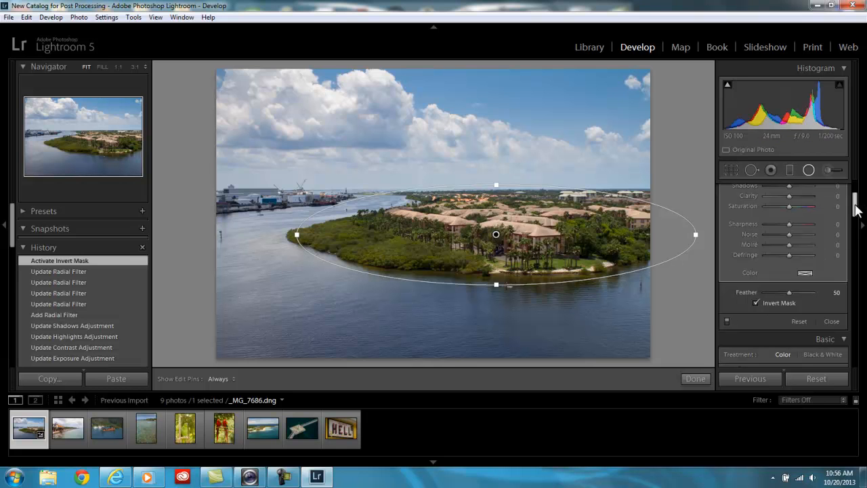
scroll(855, 207, up, 3)
drag(788, 260, 803, 265)
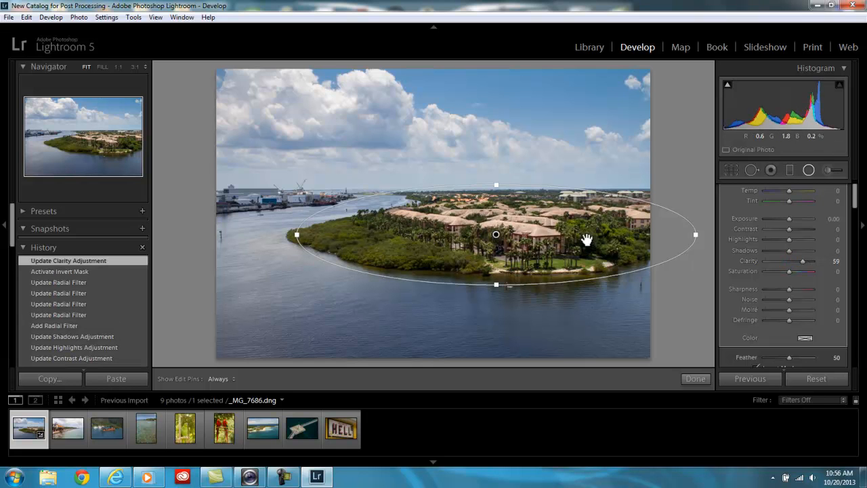
drag(800, 260, 747, 268)
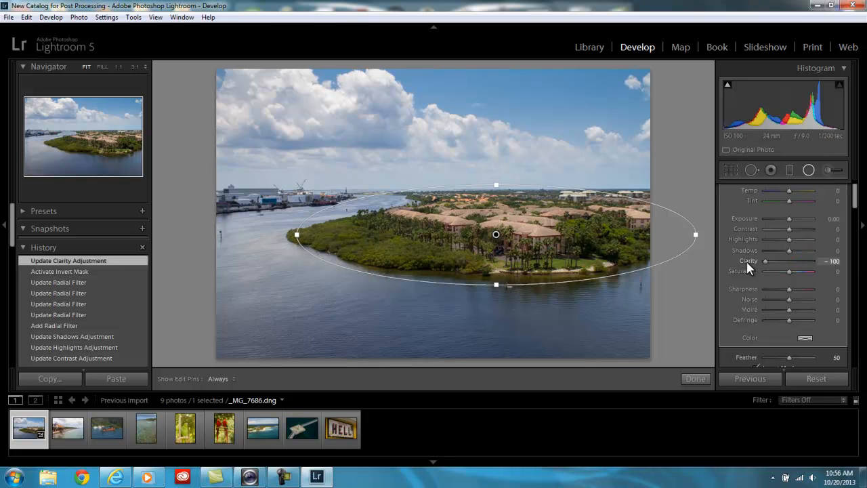
drag(819, 266, 823, 266)
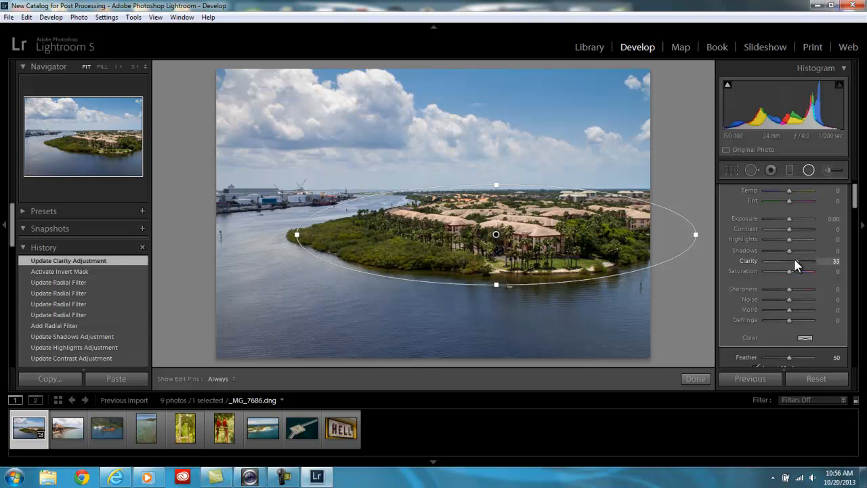
click(695, 378)
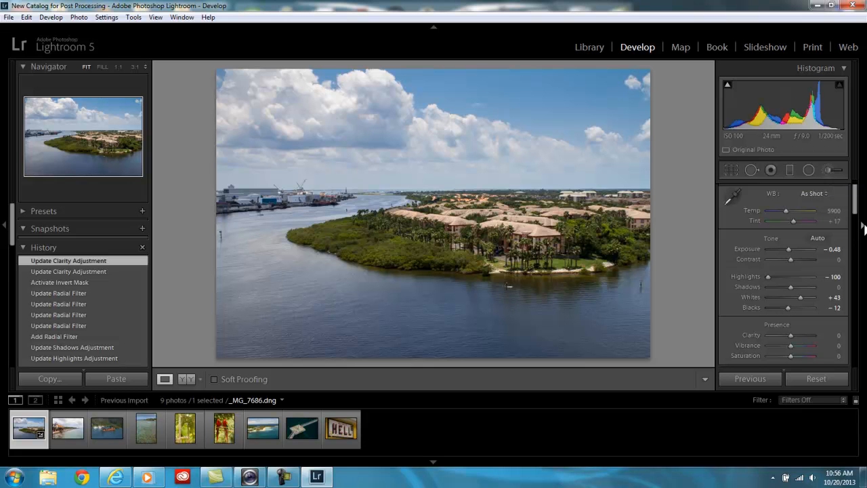
Adjust the Adjustment Brush size, paint a stroke over the water beside the island's near shore, and set its Clarity to −47.
click(827, 170)
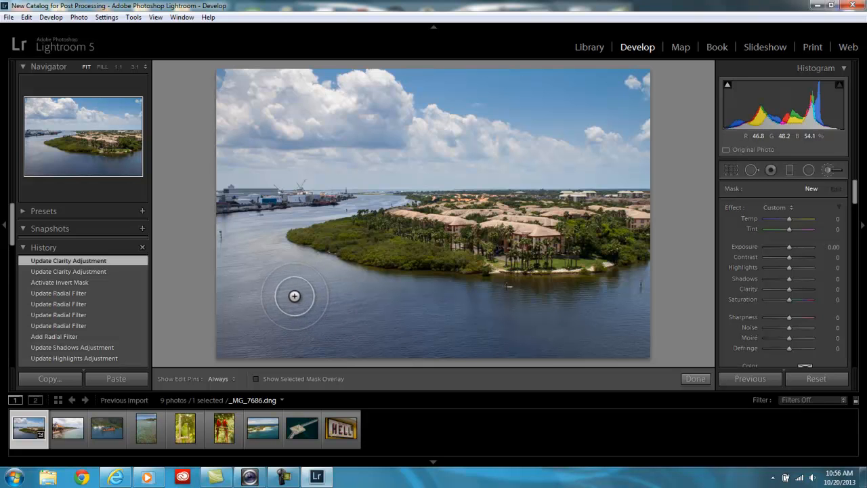
scroll(294, 296, up, 6)
scroll(292, 296, down, 4)
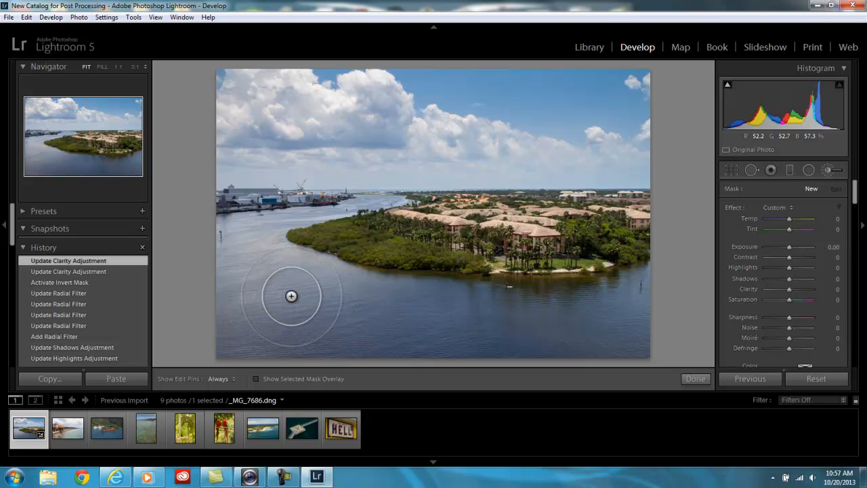
scroll(292, 296, down, 3)
scroll(301, 309, up, 4)
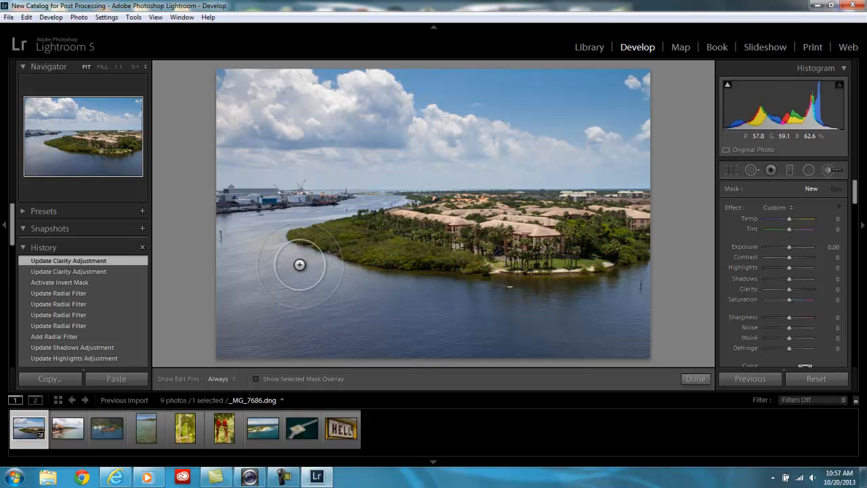
mouse_move(300, 264)
mouse_down()
mouse_move(349, 281)
mouse_move(339, 274)
mouse_up()
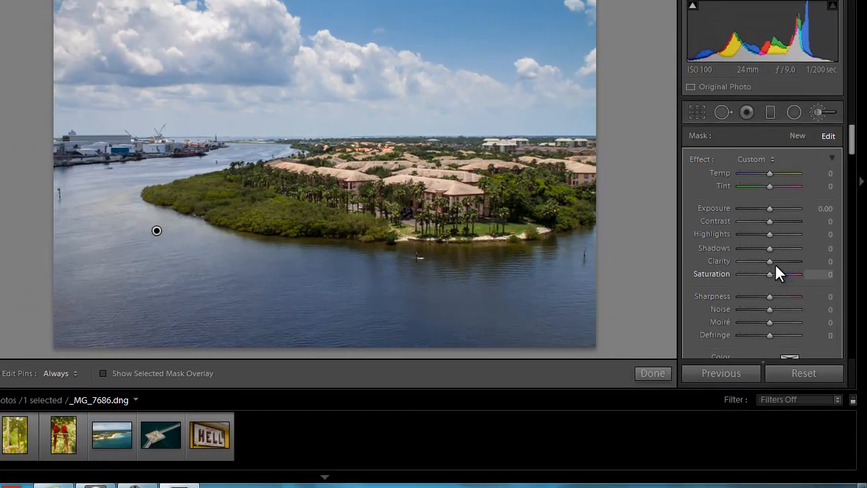
drag(768, 261, 756, 261)
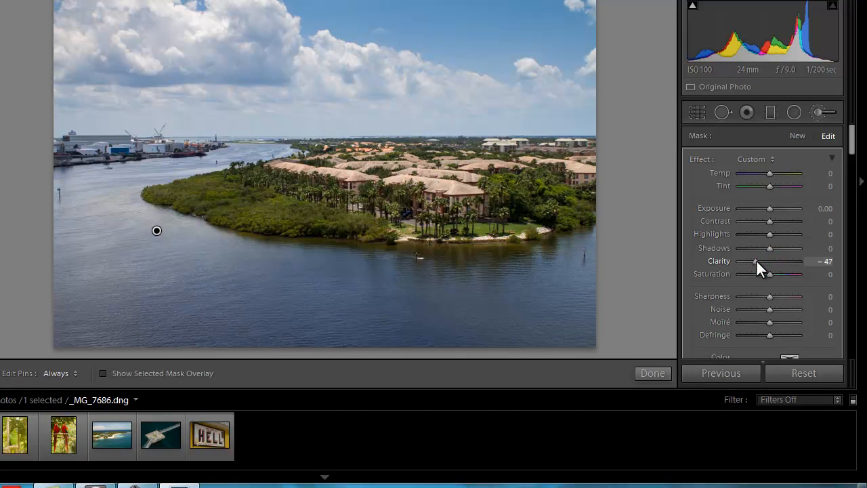
Extend the same brush mask over more of the water around the island, toggling the edit pin's visibility to check the painted areas.
key(h)
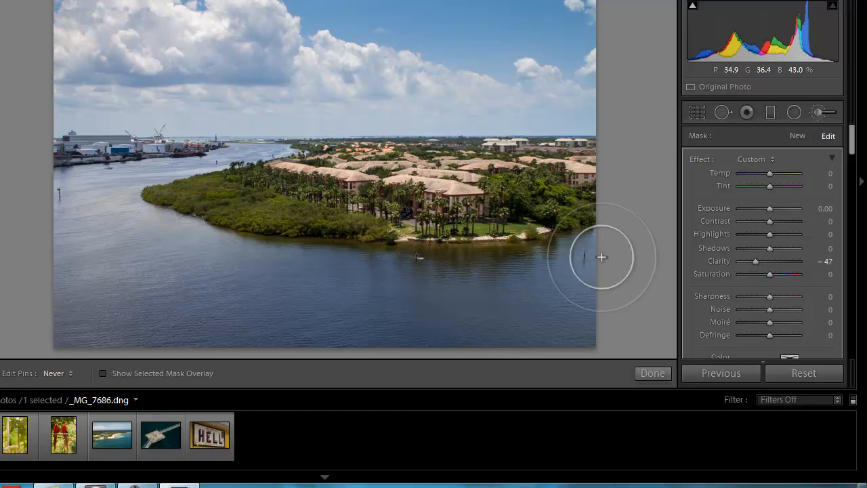
key(h)
key(h)
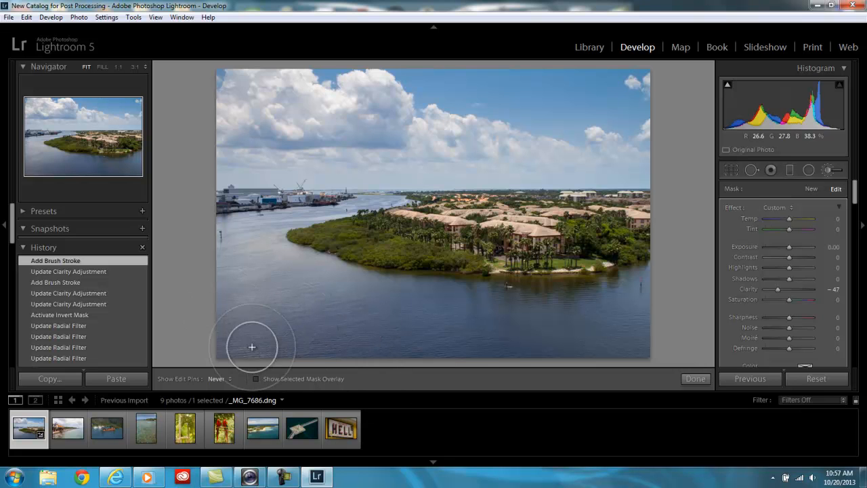
key(h)
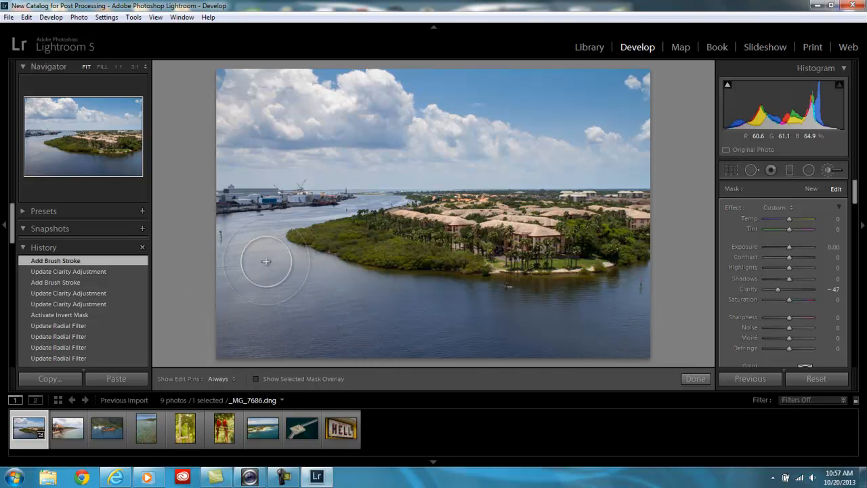
mouse_move(236, 235)
mouse_down()
mouse_move(368, 199)
mouse_move(293, 221)
mouse_up()
key(h)
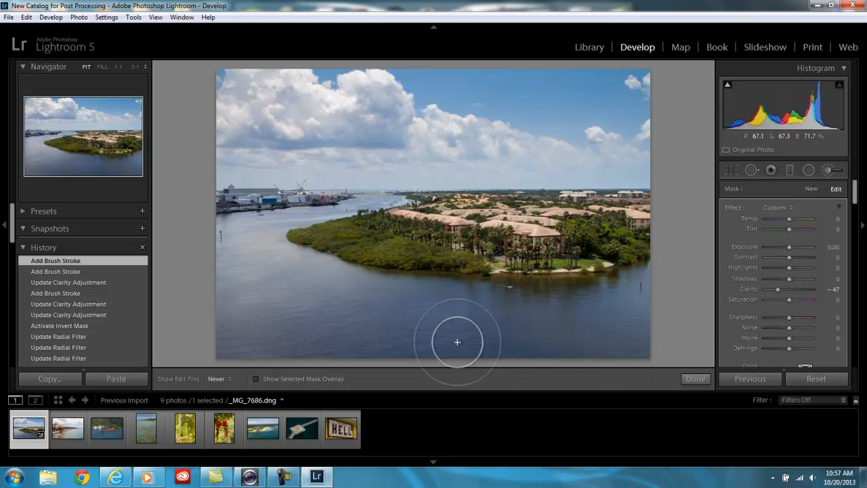
key(h)
drag(441, 307, 648, 299)
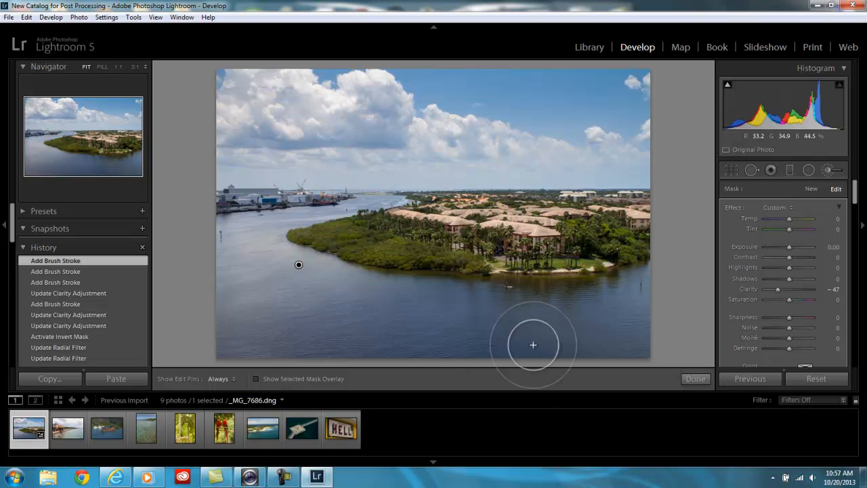
key(h)
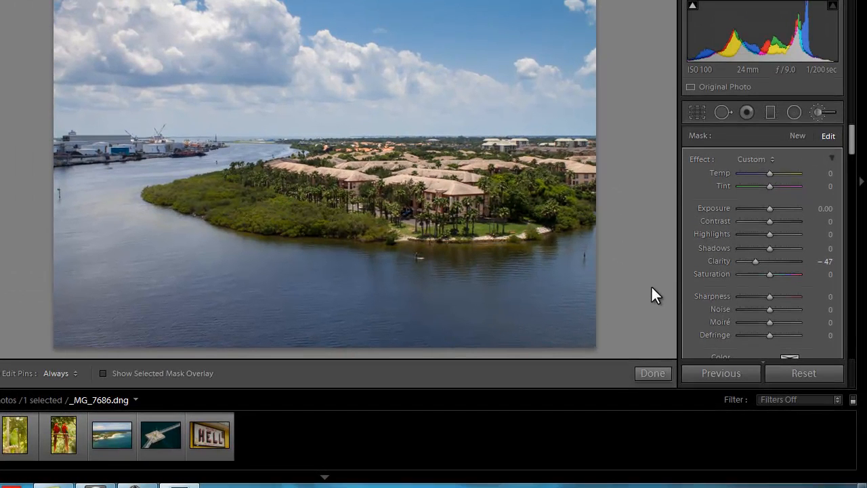
Check the brush settings of the water mask and set its Temp to −26.
key(h)
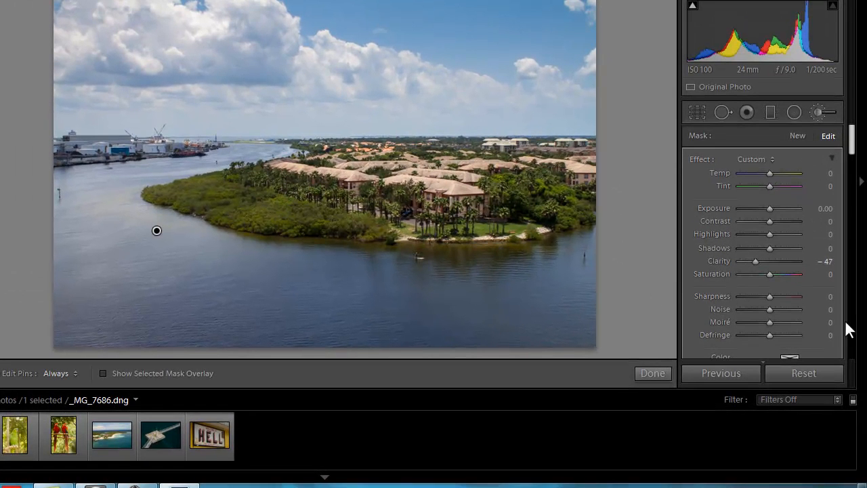
drag(853, 145, 858, 169)
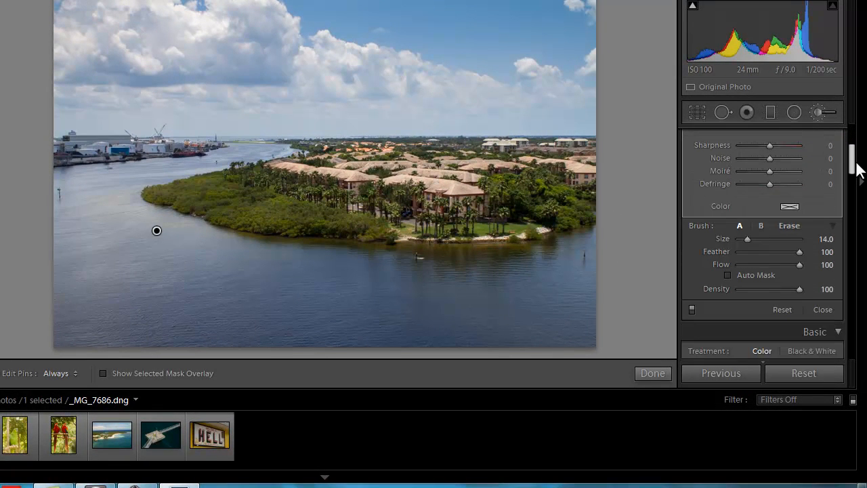
click(726, 276)
drag(855, 175, 855, 154)
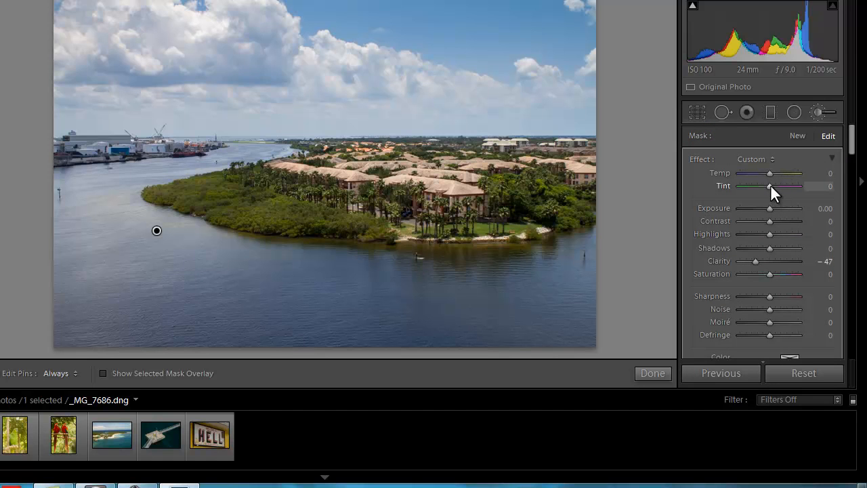
drag(770, 172, 761, 170)
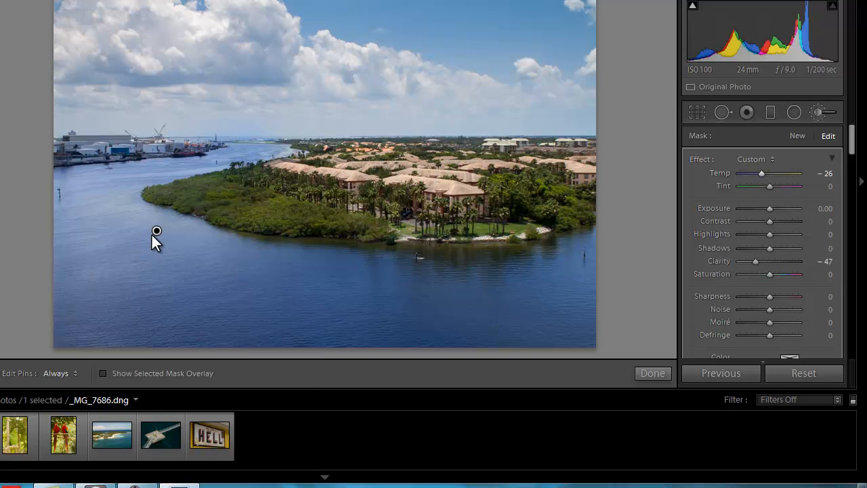
mouse_move(157, 230)
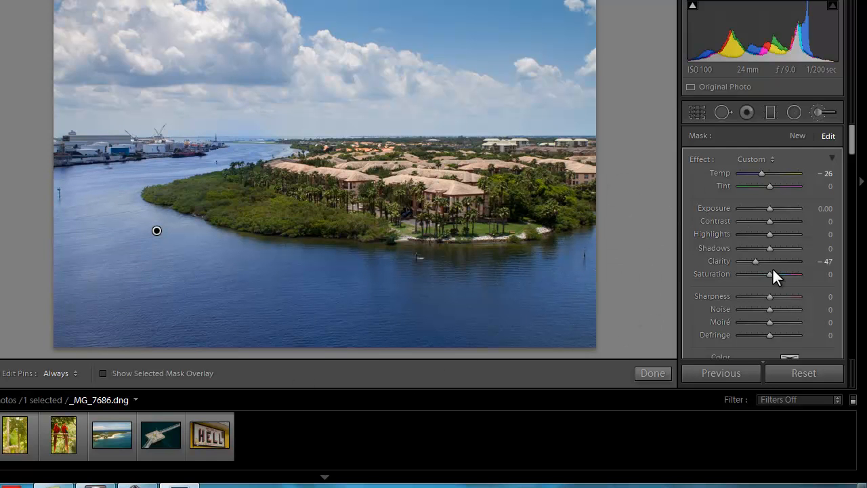
Lower the water mask's Clarity to about −100 and finish the brush adjustment.
drag(754, 259, 733, 262)
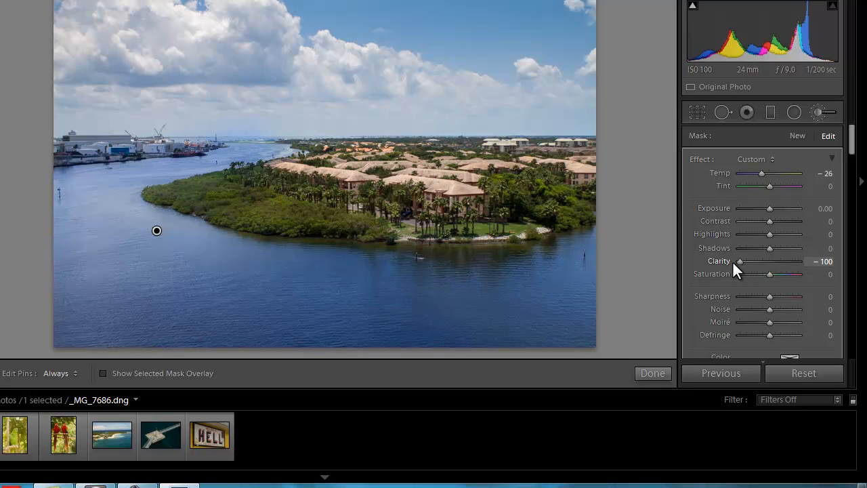
drag(735, 261, 742, 258)
click(650, 372)
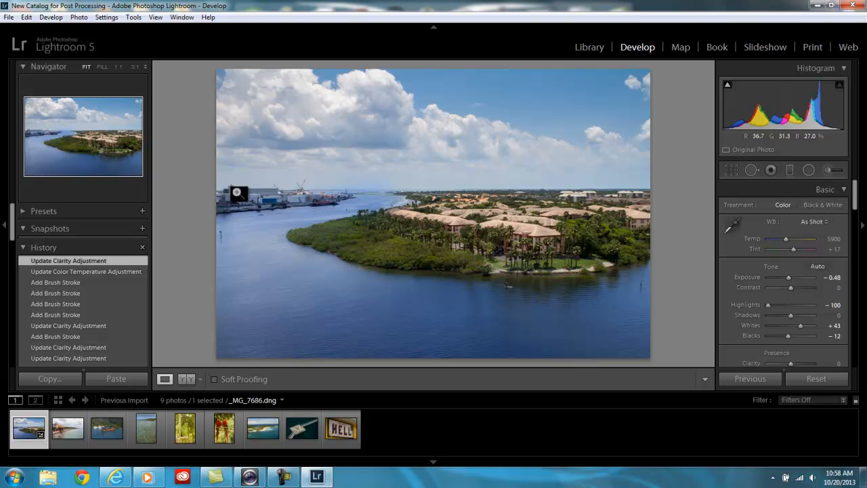
Inspect the channel marker and boat on the water at 1:1, and compare the whole photo before and after side by side.
drag(224, 235, 229, 195)
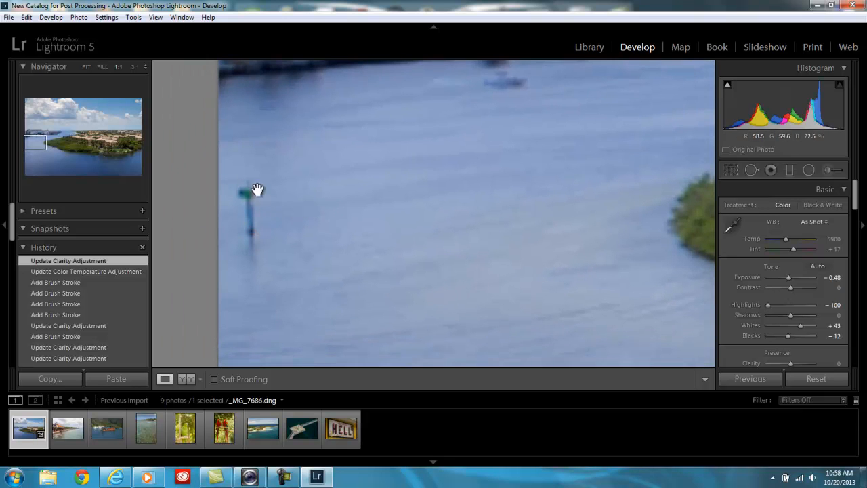
drag(289, 242, 224, 258)
drag(506, 95, 476, 162)
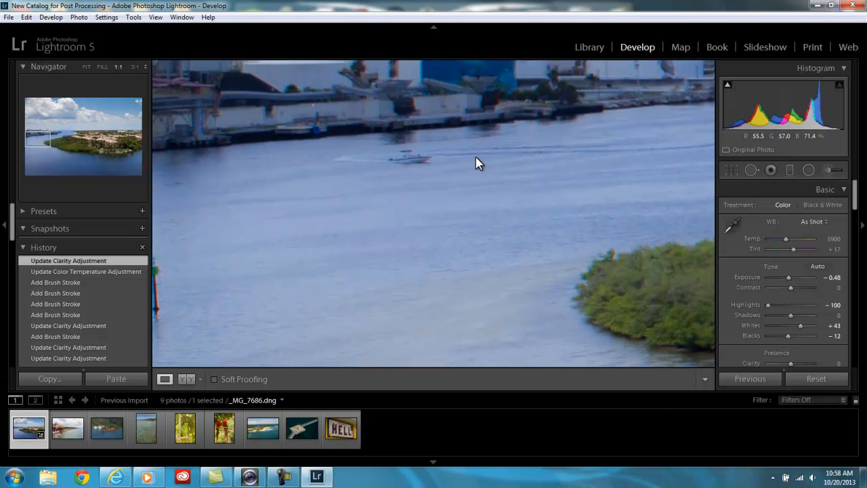
click(457, 207)
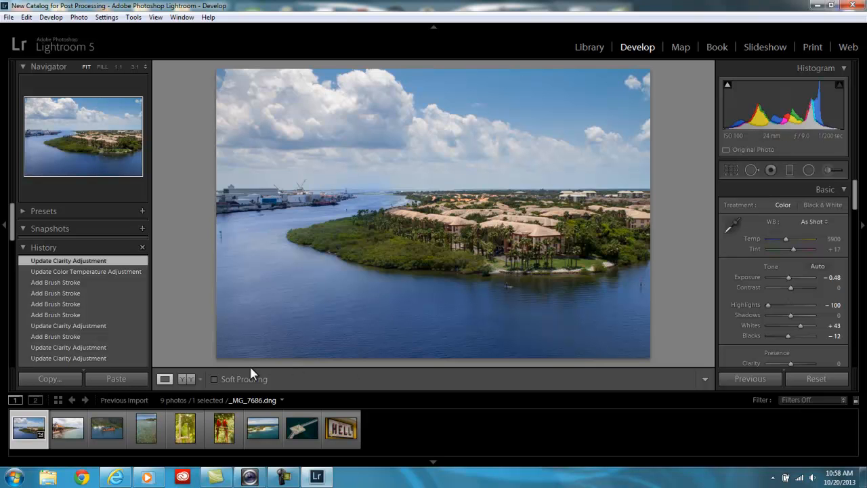
click(190, 380)
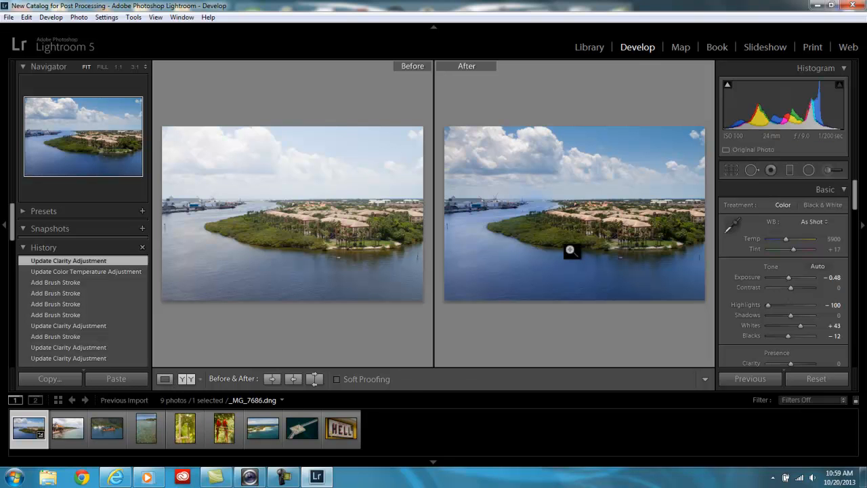
click(170, 379)
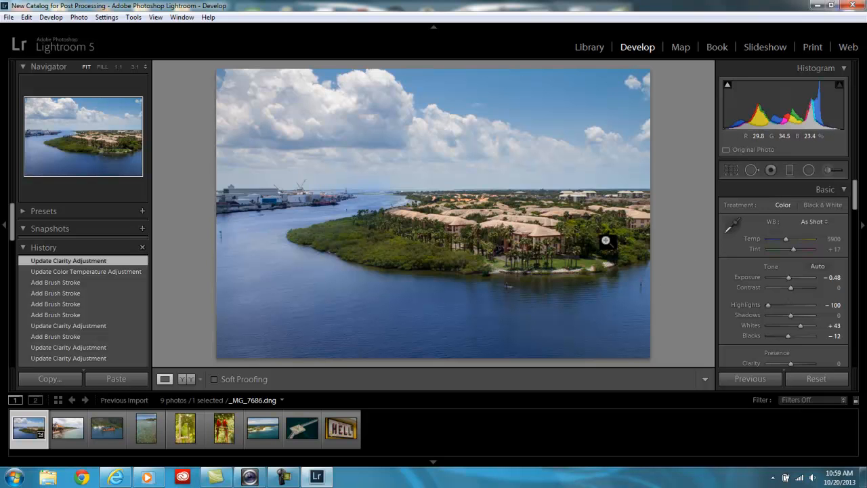
Start a new Adjustment Brush with Shadows at 36 and paint the first strokes over the island's mangroves.
click(827, 170)
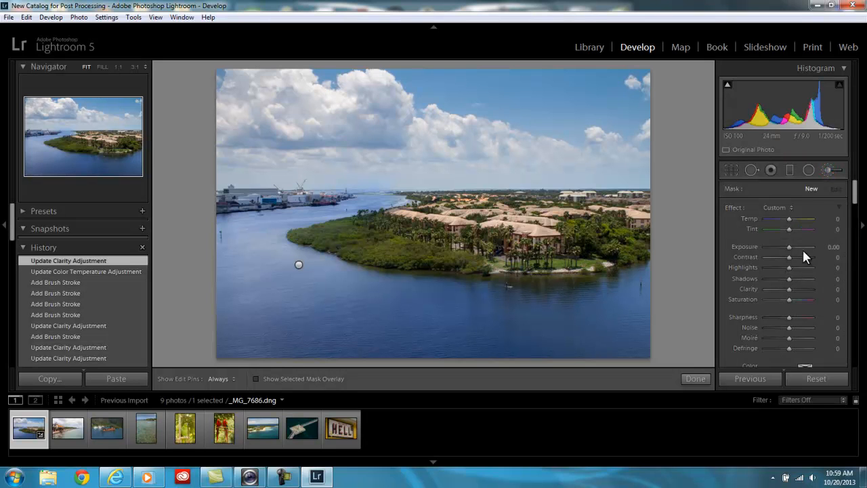
click(729, 205)
drag(793, 278, 797, 279)
key(h)
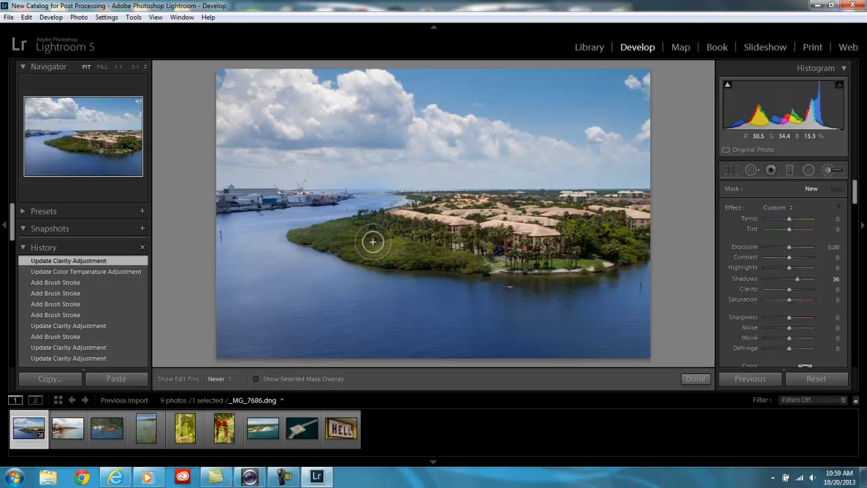
drag(338, 232, 305, 233)
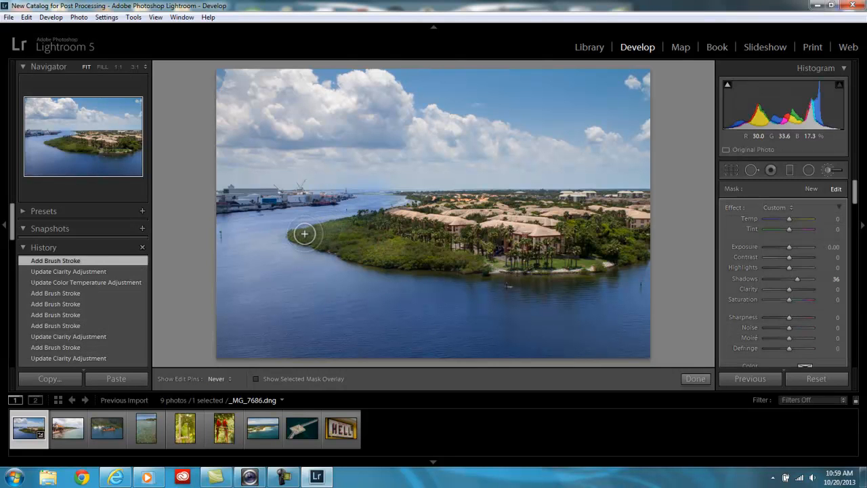
drag(413, 253, 424, 251)
Extend the Shadows brush mask over the rest of the island's greenery, out to its tip and along the palms at the far end.
key(h)
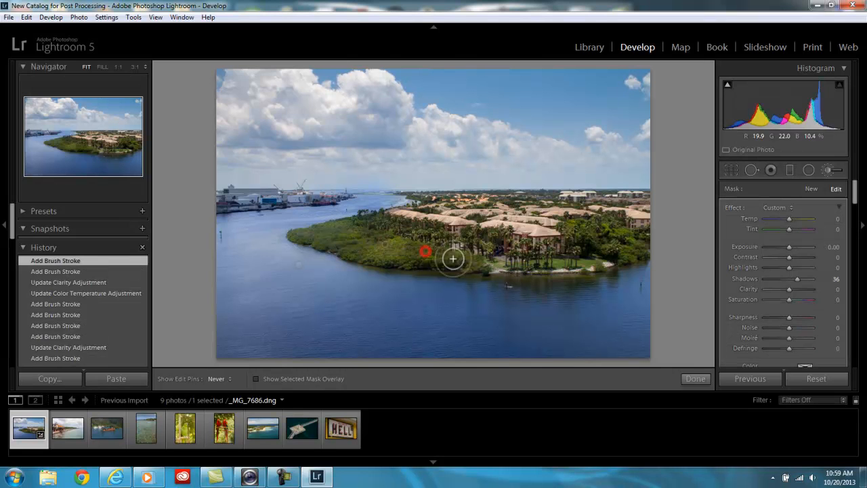
drag(345, 239, 303, 234)
mouse_move(573, 237)
mouse_down()
mouse_move(609, 235)
mouse_move(598, 227)
mouse_move(623, 234)
mouse_move(612, 248)
mouse_move(639, 254)
mouse_up()
key(h)
key(h)
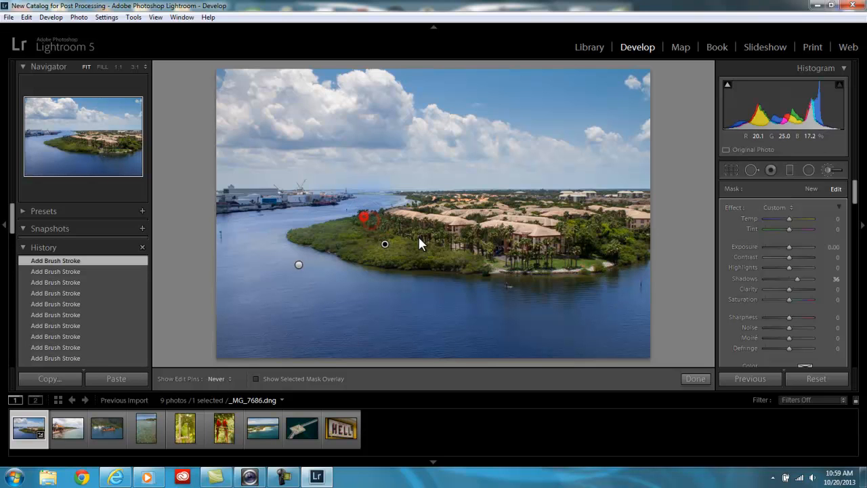
Hide the edit pins, lower the Highlights of the island greenery mask, and finish the brush adjustment.
key(h)
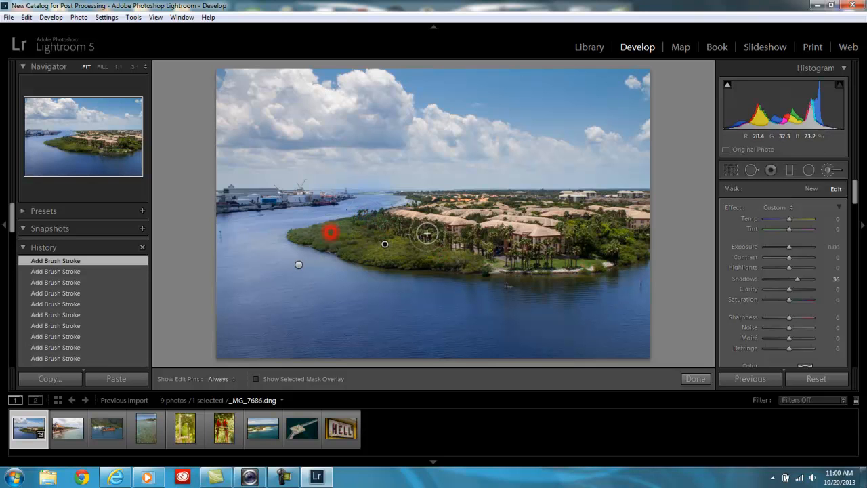
key(h)
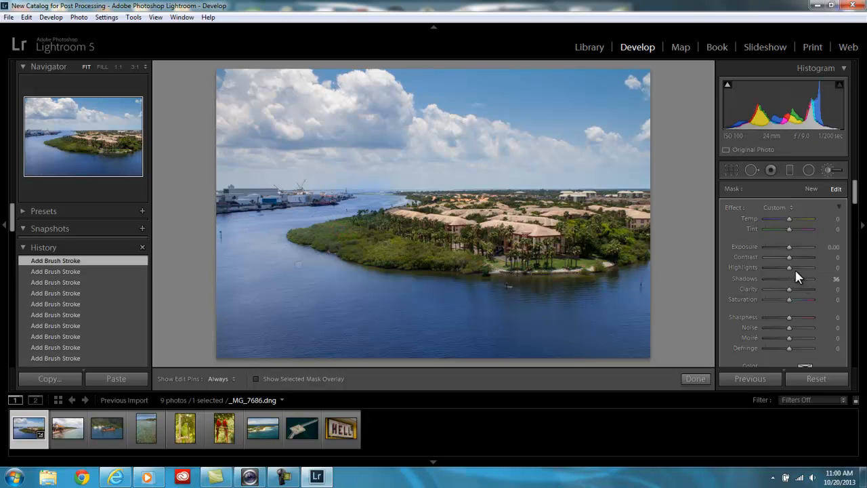
mouse_move(787, 266)
mouse_down()
mouse_move(773, 267)
mouse_move(810, 268)
mouse_move(776, 267)
mouse_up()
click(700, 378)
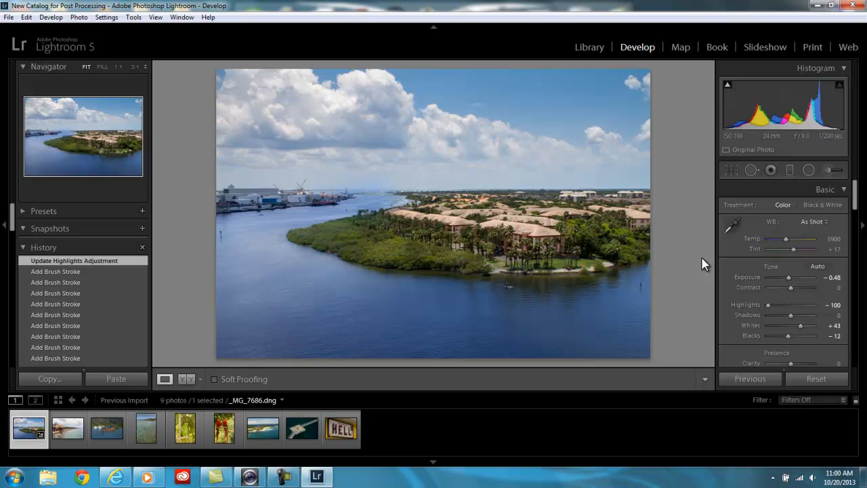
Heal away the marker posts in the water near the photo's left and right edges with Spot Removal at size 76.
click(751, 171)
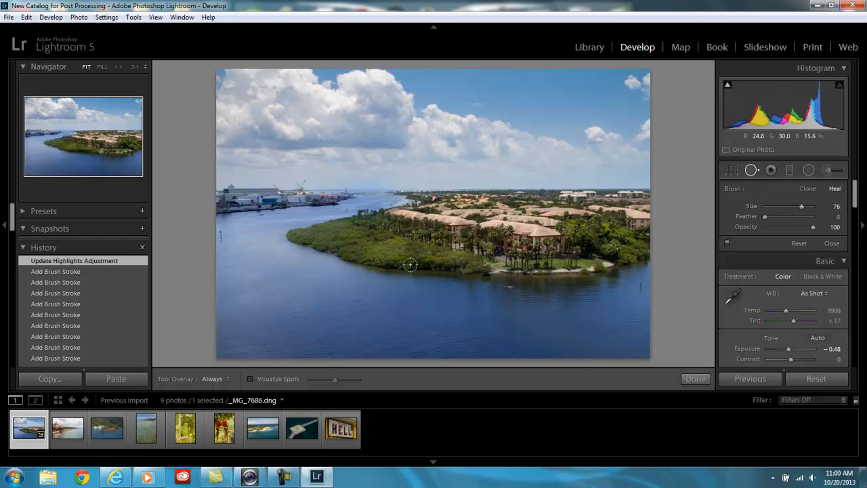
click(221, 231)
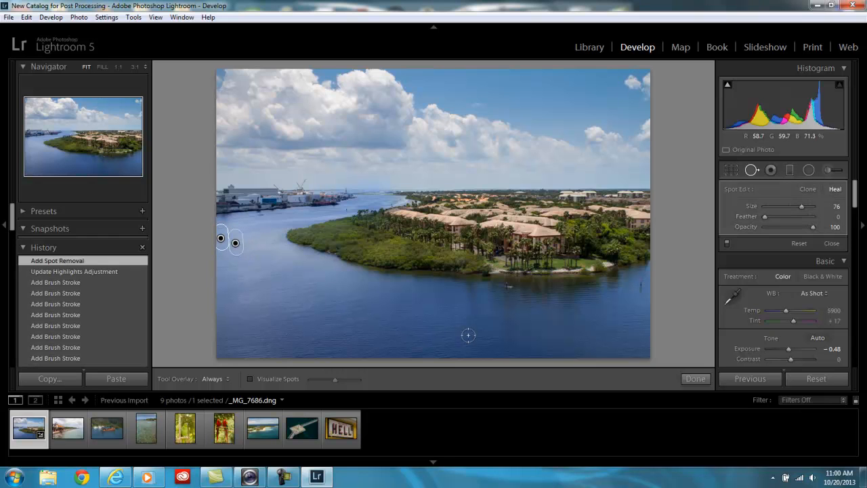
click(695, 378)
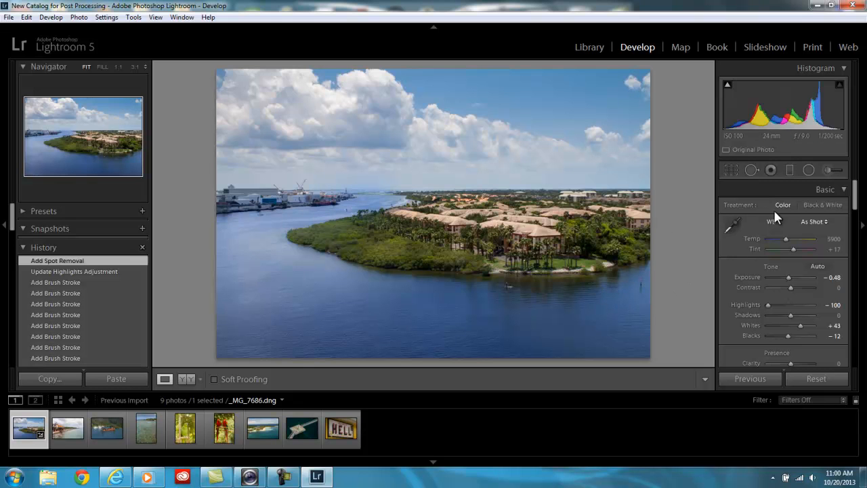
click(752, 170)
drag(638, 278, 640, 285)
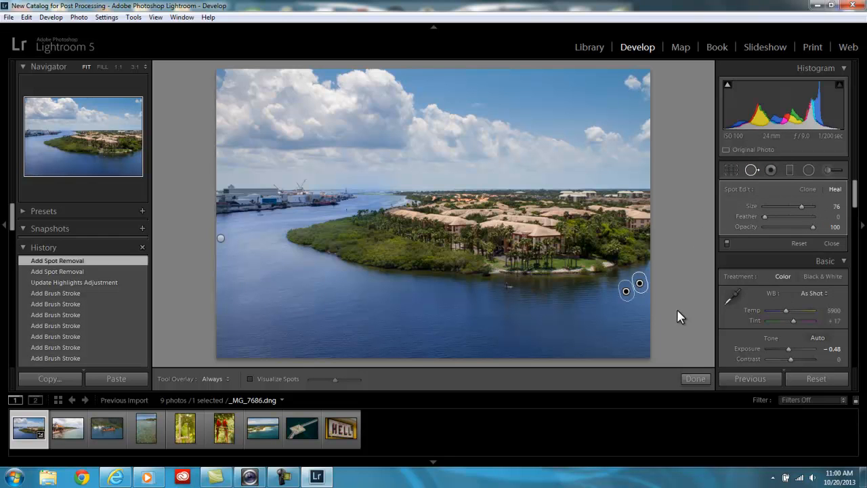
click(687, 379)
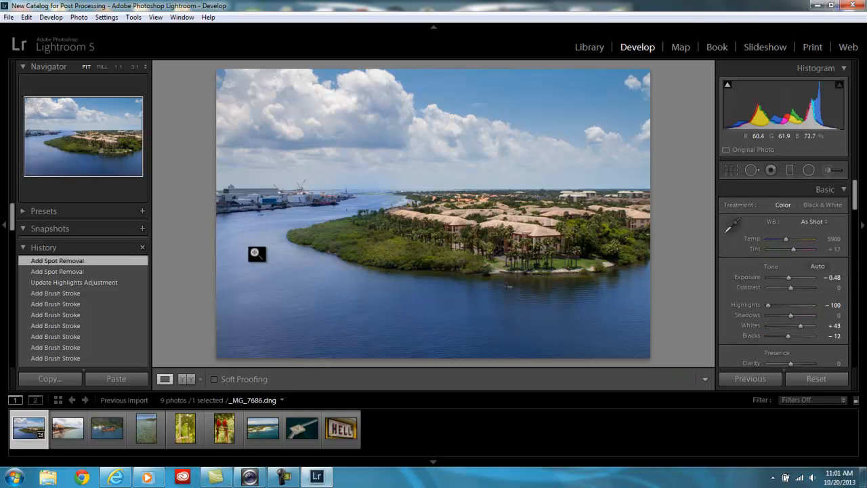
Zoom to 1:1 on the channel behind the island and heal away the nearest marker post with Spot Removal at size 37.
click(350, 210)
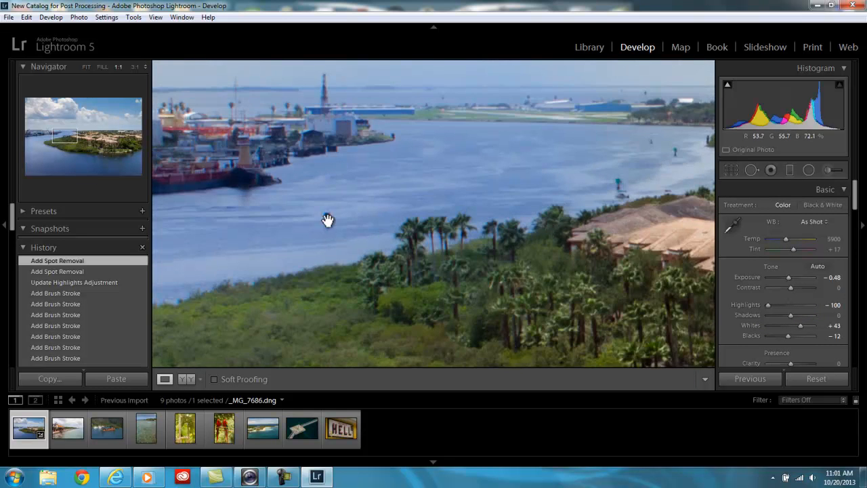
click(751, 170)
scroll(329, 215, down, 5)
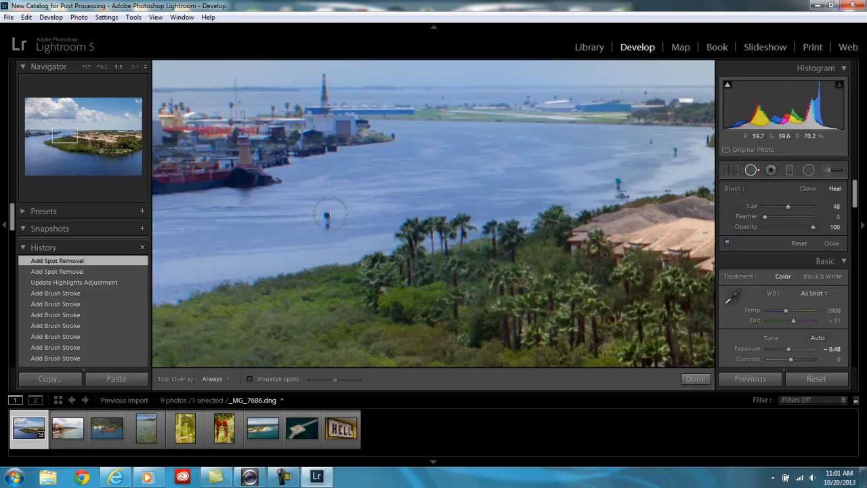
click(326, 213)
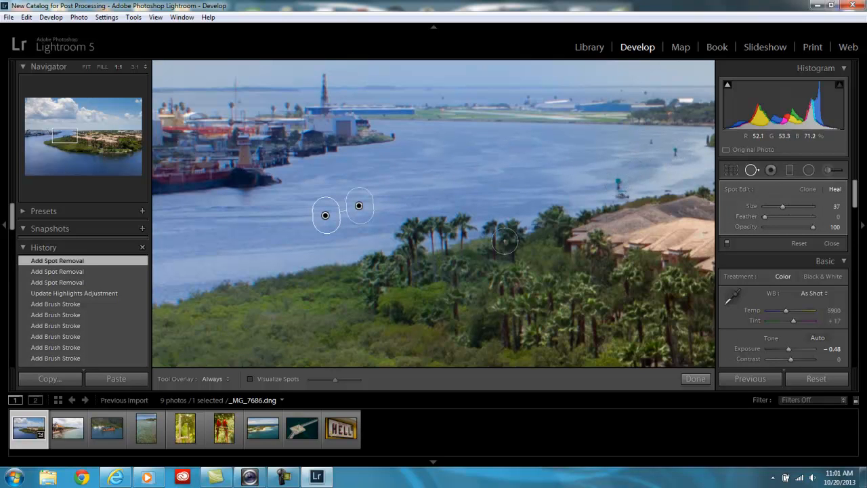
click(697, 380)
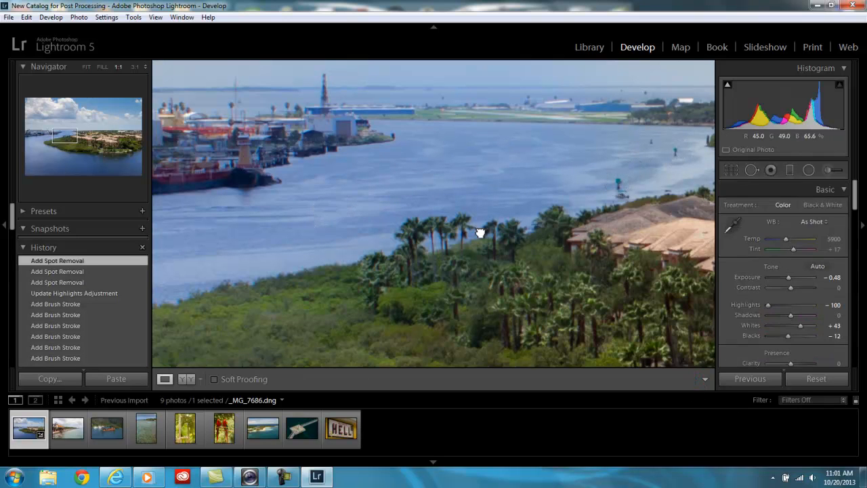
click(482, 232)
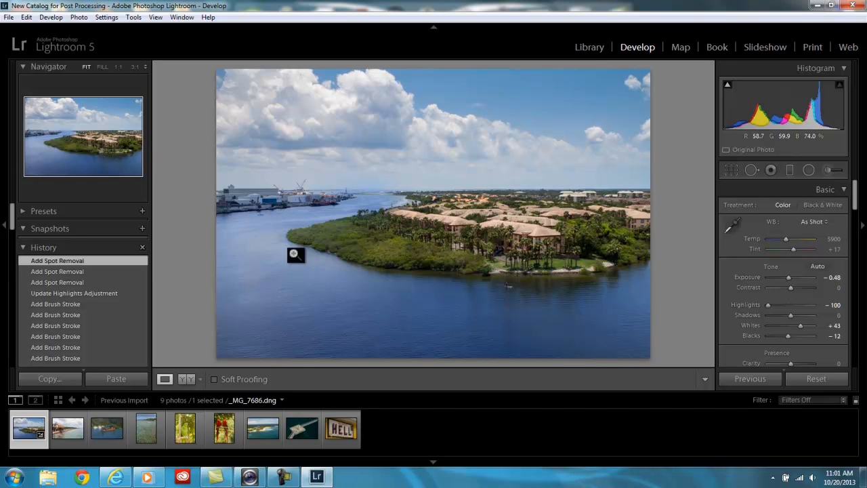
Inspect the paddleboarder on the water off the island's shore at 1:1.
click(513, 290)
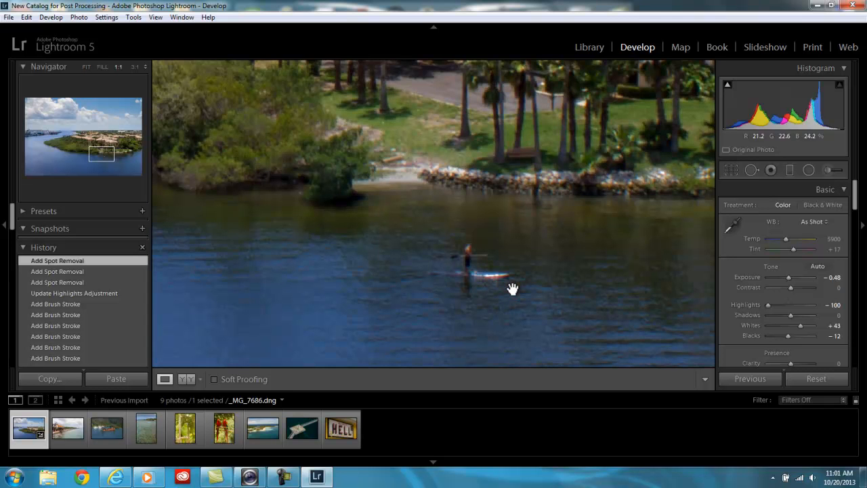
click(483, 270)
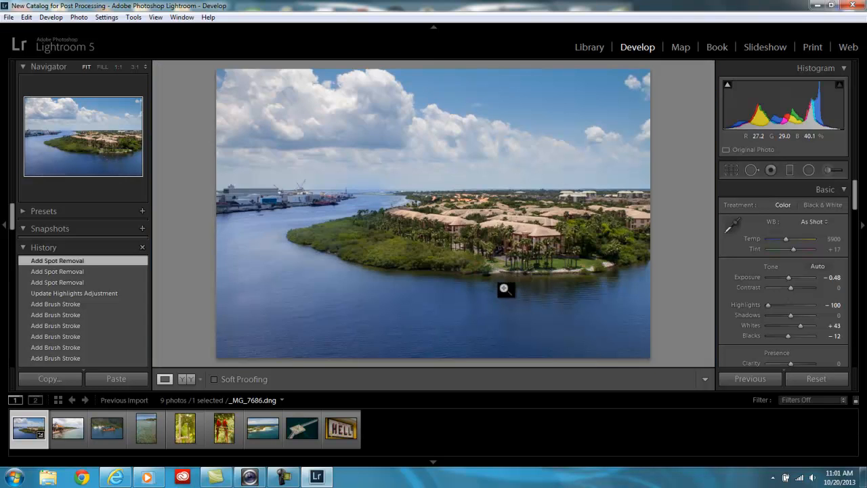
click(505, 286)
click(554, 296)
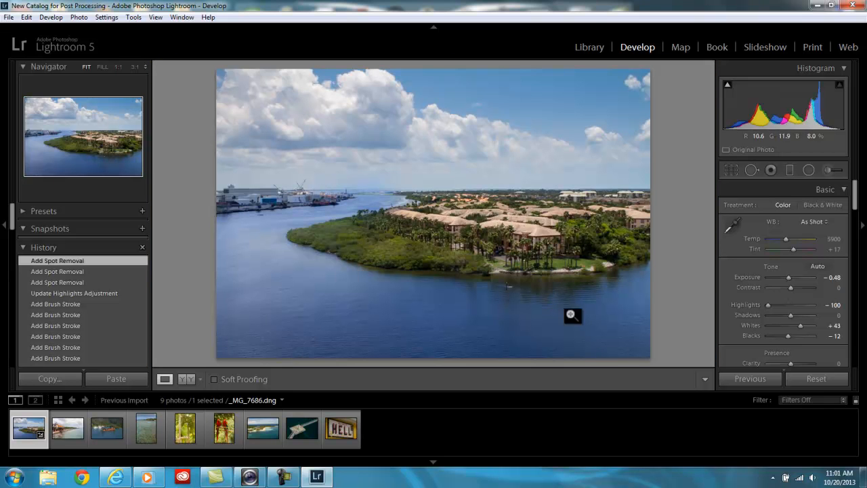
Set the Lights region of the tone curve to +3.
drag(855, 206, 856, 264)
mouse_move(854, 278)
mouse_down()
mouse_move(853, 310)
mouse_move(851, 197)
mouse_move(850, 230)
mouse_up()
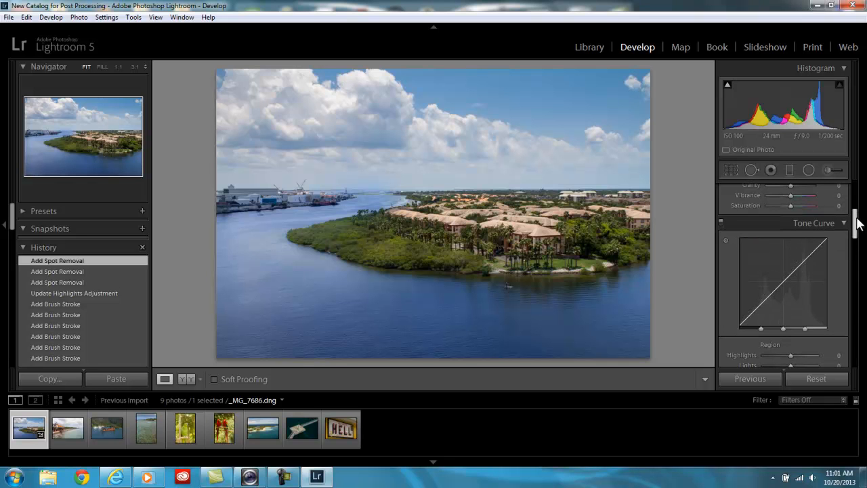
mouse_move(857, 223)
mouse_down()
mouse_move(854, 253)
mouse_move(853, 240)
mouse_up()
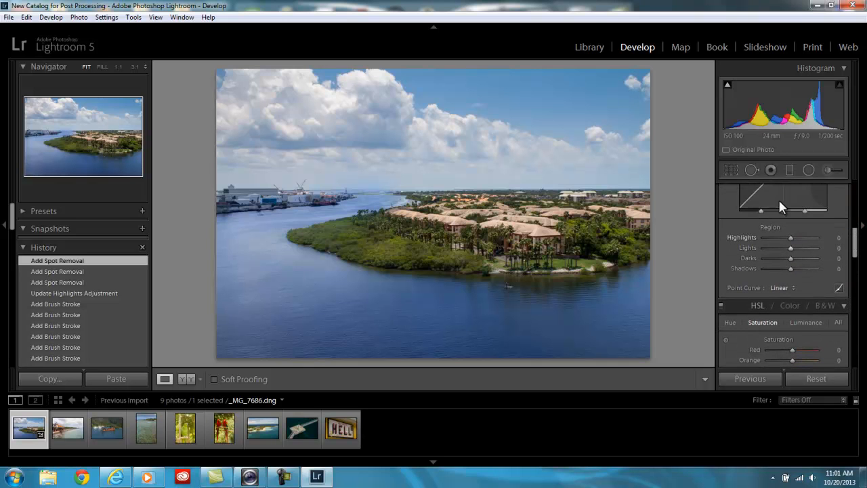
mouse_move(855, 241)
mouse_down()
mouse_move(856, 249)
mouse_move(857, 228)
mouse_up()
drag(793, 221, 779, 222)
Set the HSL saturation of Aqua to -4 and of Blue to -2.
drag(856, 238, 857, 252)
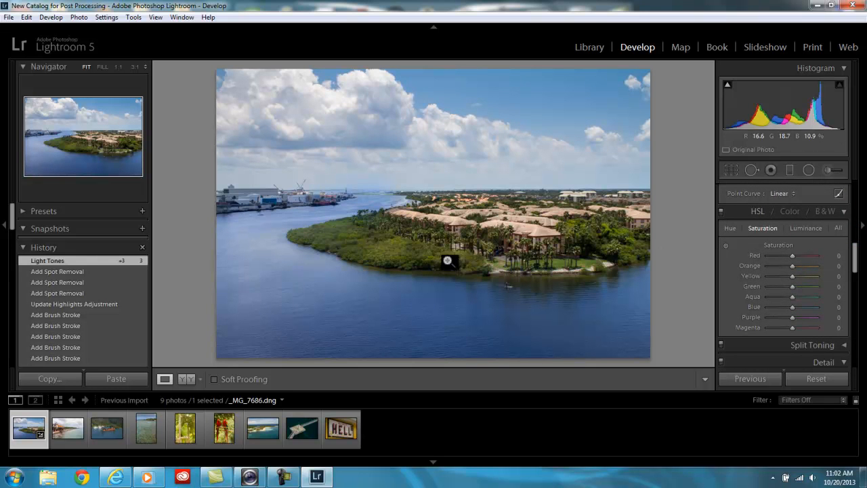
drag(792, 296, 819, 306)
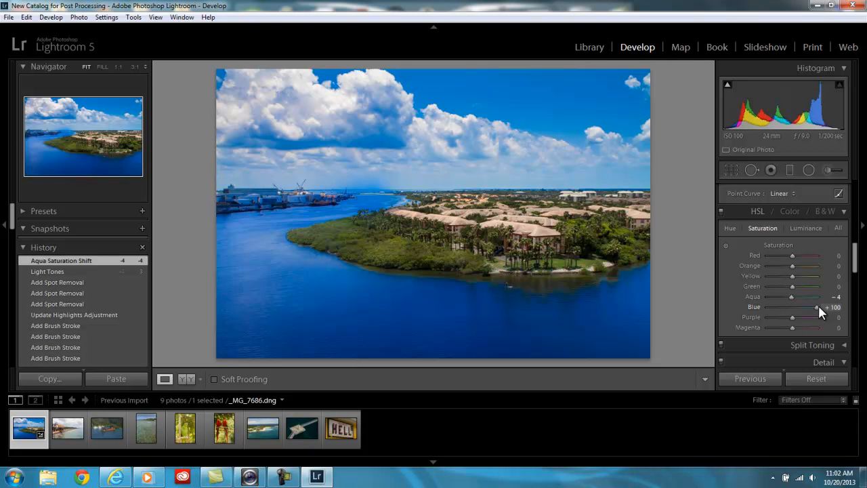
drag(819, 304, 792, 305)
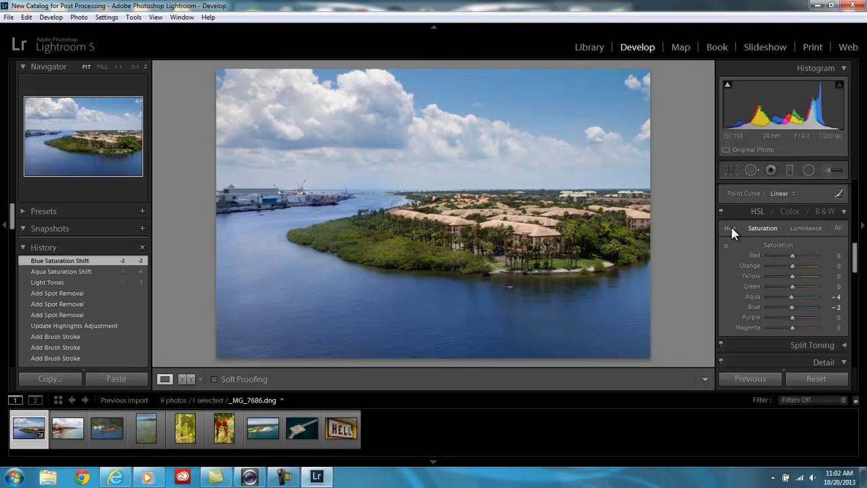
Warm the photo's white balance to a temperature of 6405.
drag(854, 262, 855, 186)
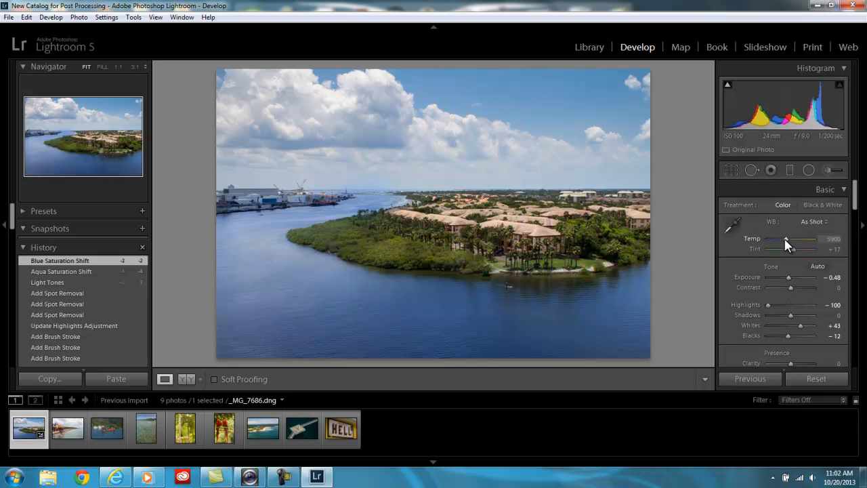
drag(785, 239, 788, 239)
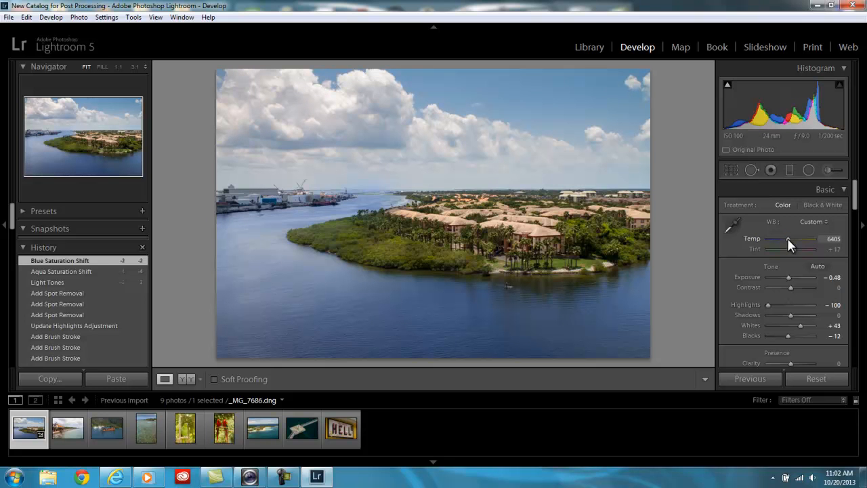
drag(787, 238, 786, 234)
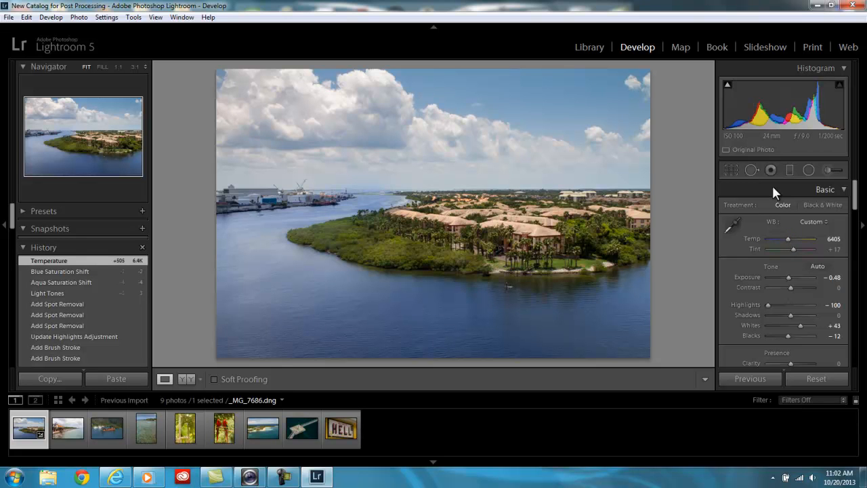
Try out stronger Vibrance at +29 and Saturation at +69 on the photo, and reset both to 0.
mouse_move(856, 194)
mouse_down()
mouse_move(864, 355)
mouse_move(856, 194)
mouse_up()
drag(788, 333, 794, 332)
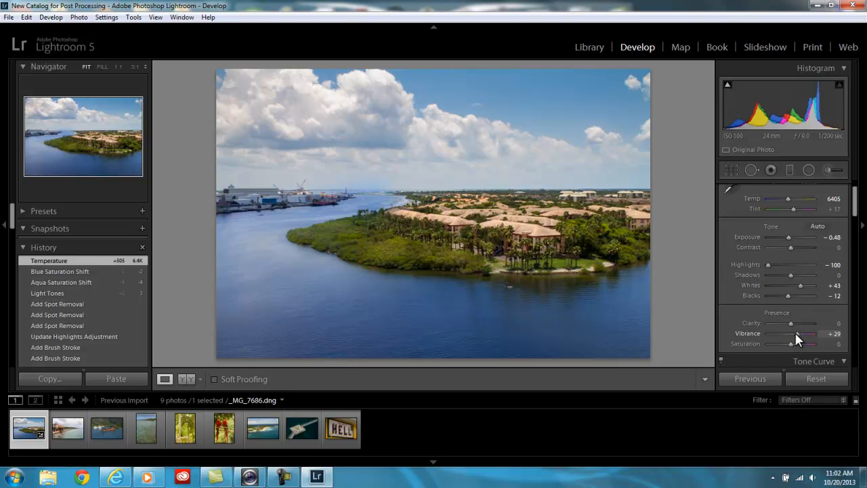
drag(794, 332, 801, 343)
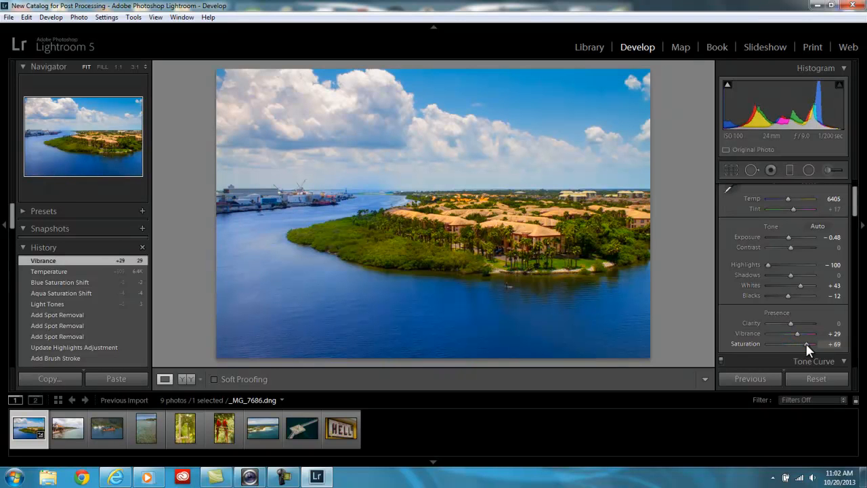
drag(805, 341, 787, 334)
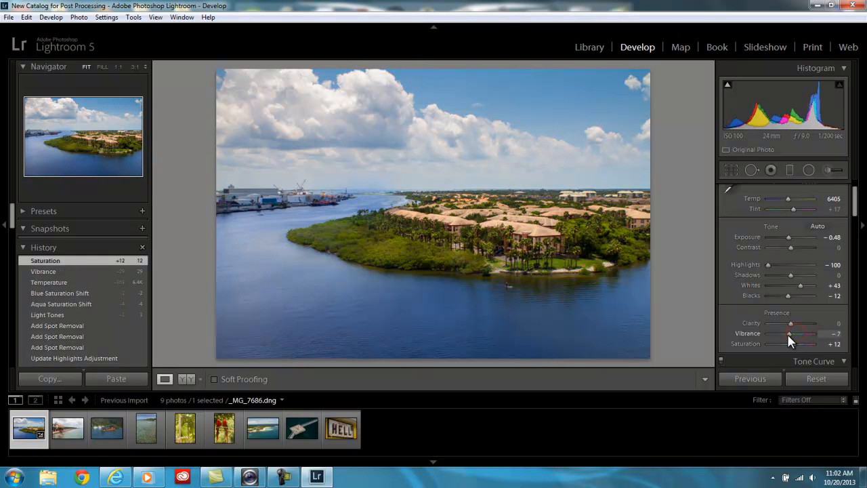
double_click(756, 332)
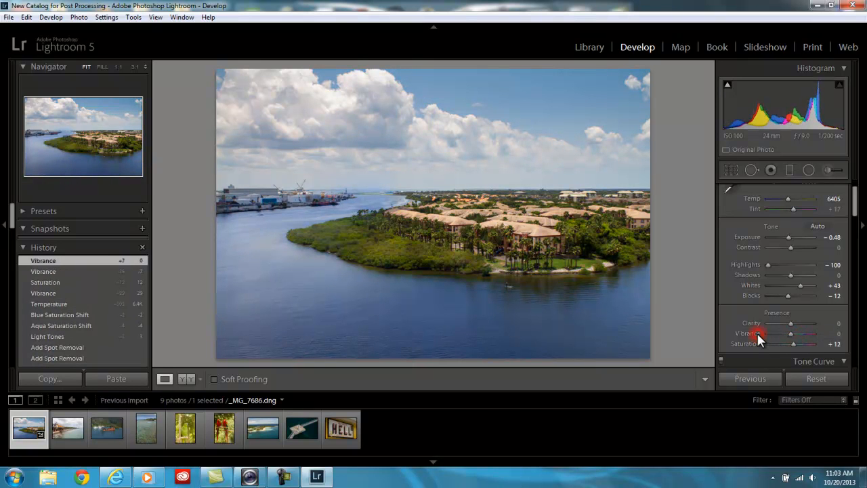
double_click(745, 342)
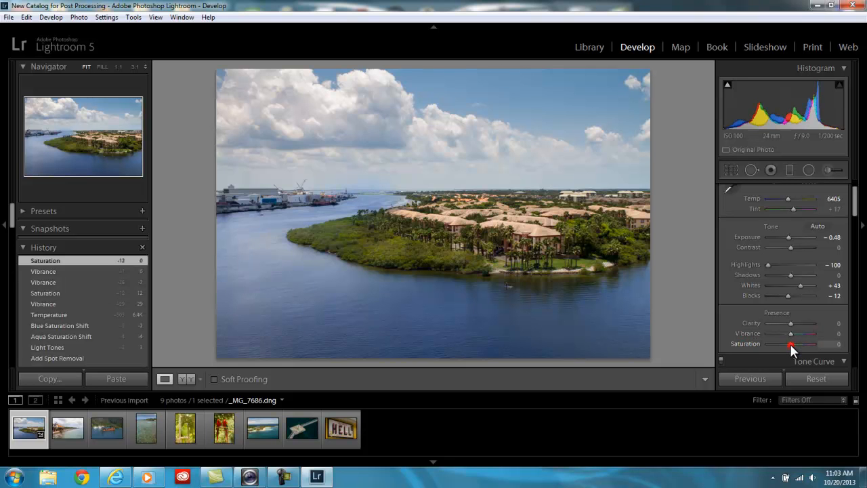
Set the photo's overall Saturation to +5 and Vibrance to +24.
drag(812, 345, 797, 333)
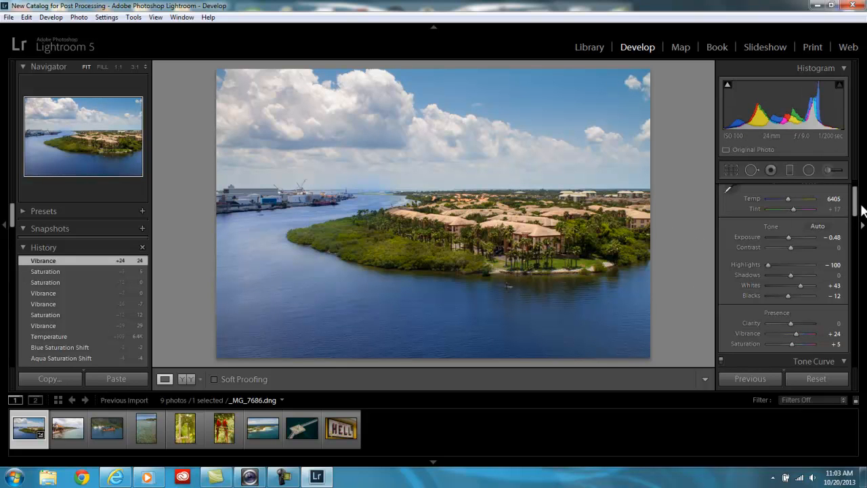
Set the HSL saturation of Orange to +36, Yellow to +31 and Green to -9.
drag(856, 210, 857, 267)
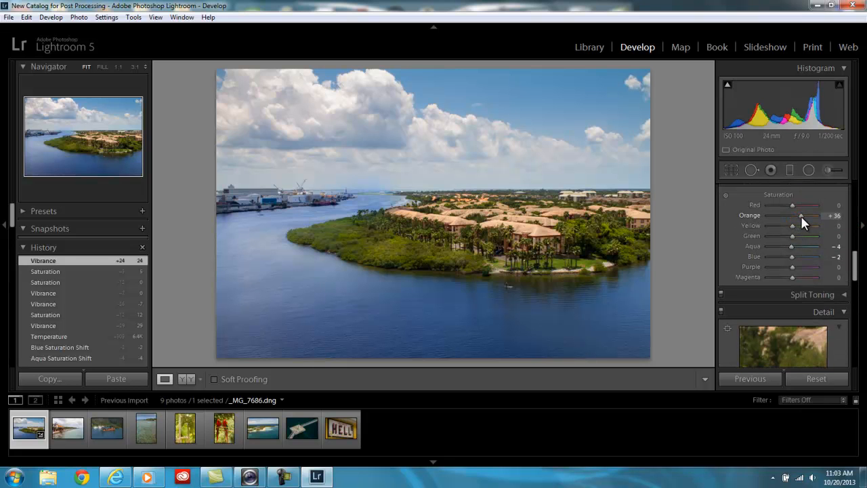
drag(801, 216, 800, 228)
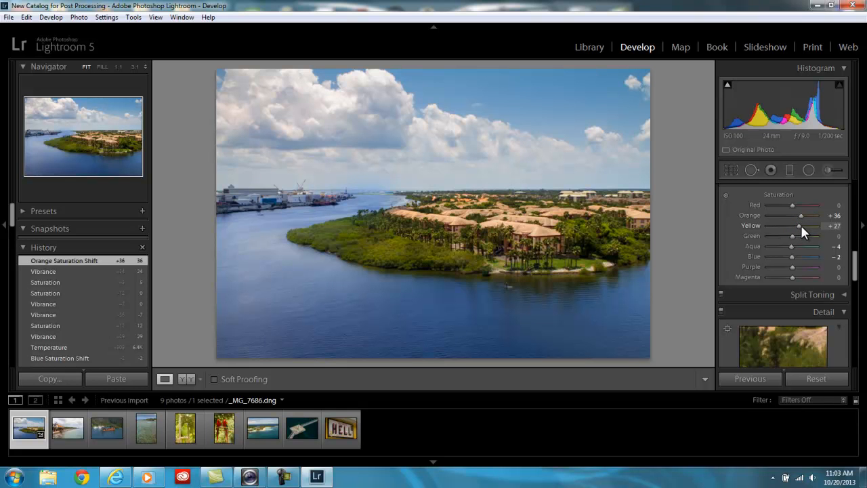
drag(801, 225, 801, 224)
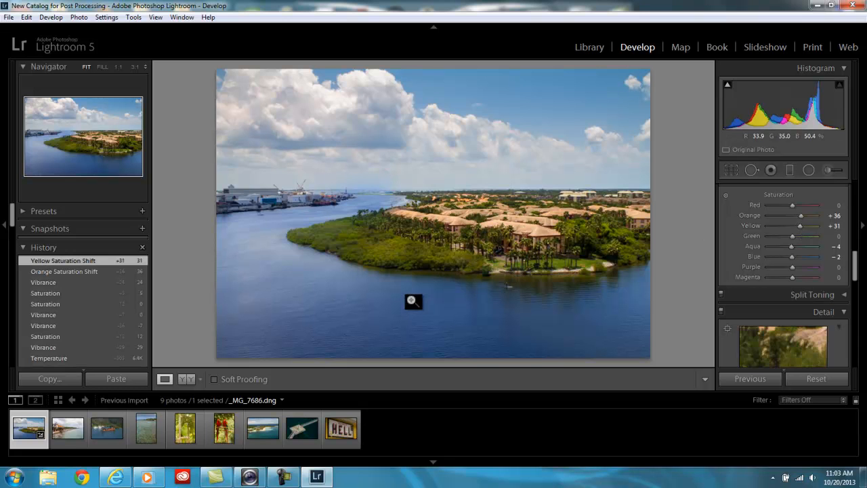
click(855, 259)
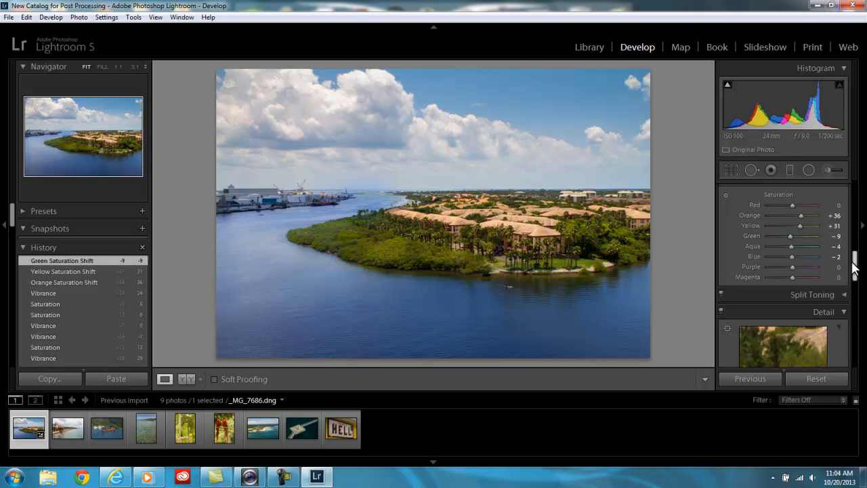
Set the sharpening Amount to 61 and the Luminance noise reduction to 24.
drag(856, 265, 856, 296)
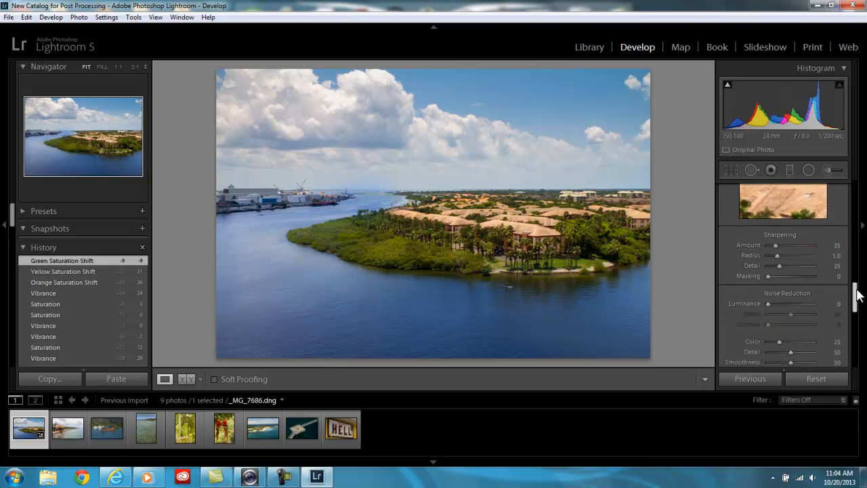
drag(783, 244, 787, 245)
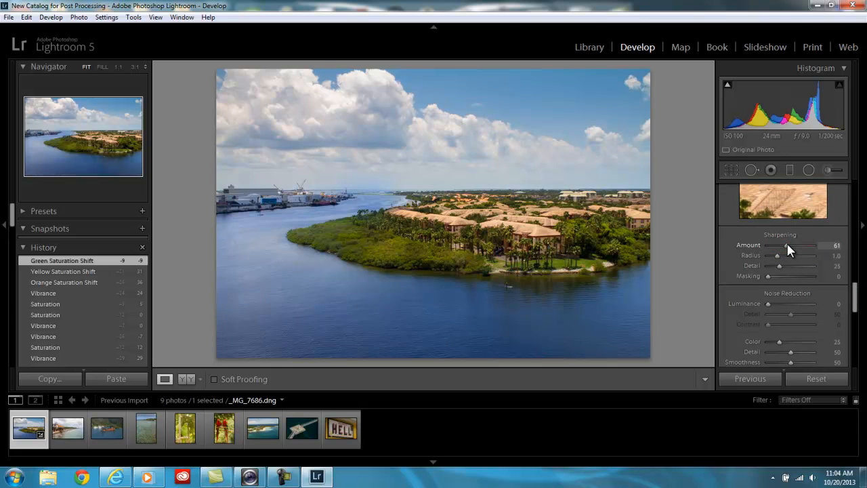
drag(855, 295, 855, 295)
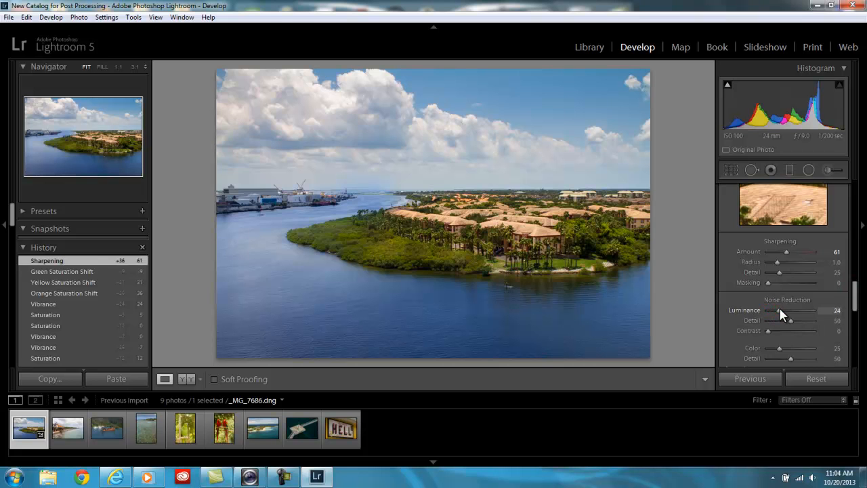
drag(778, 308, 778, 308)
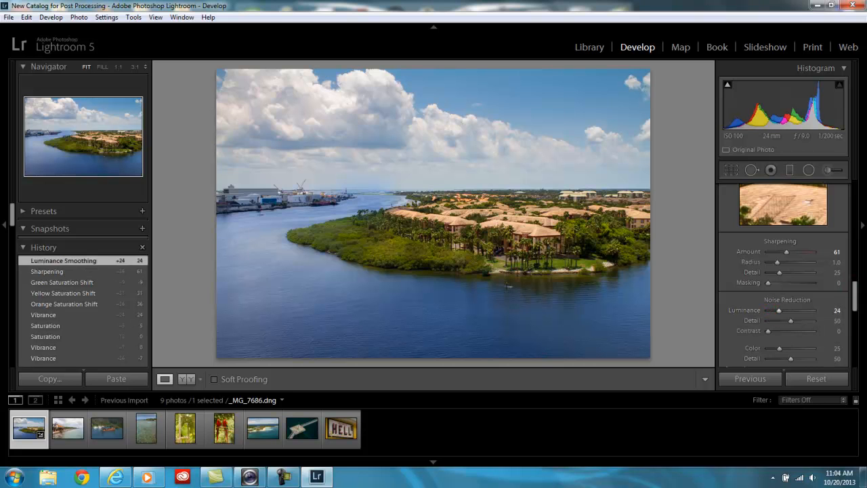
Enable the lens profile corrections, switching them off and on again to compare the distortion.
drag(855, 290, 855, 328)
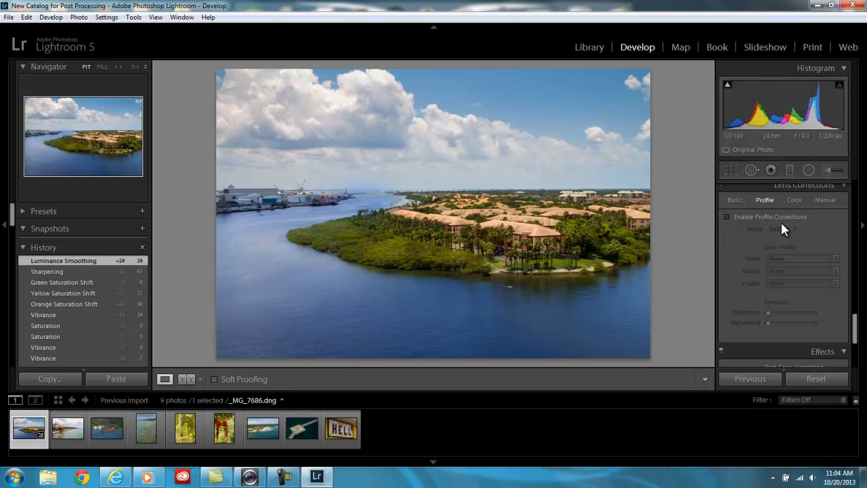
click(727, 217)
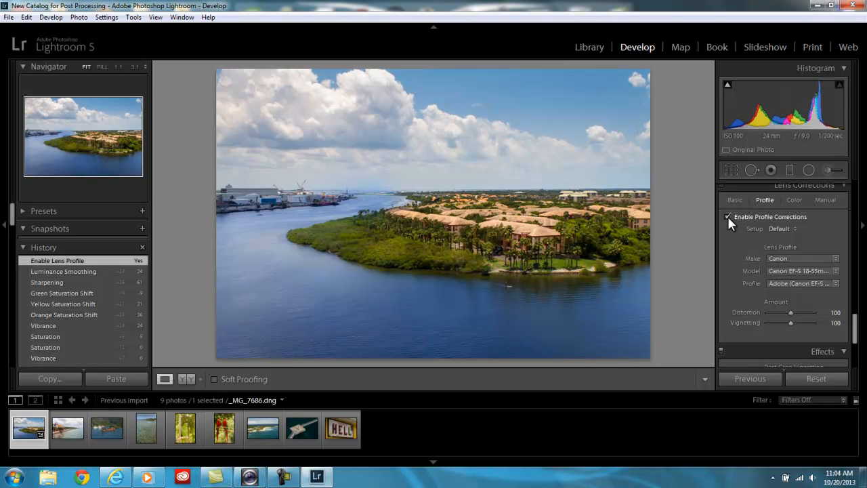
click(727, 217)
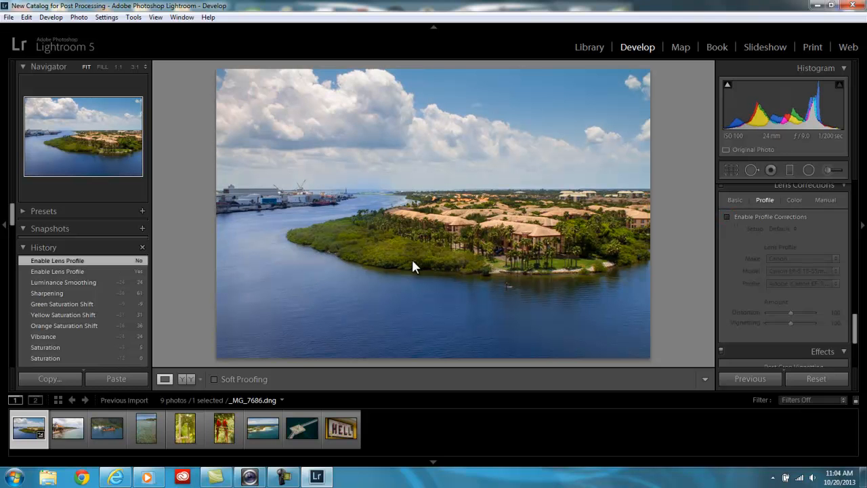
click(728, 216)
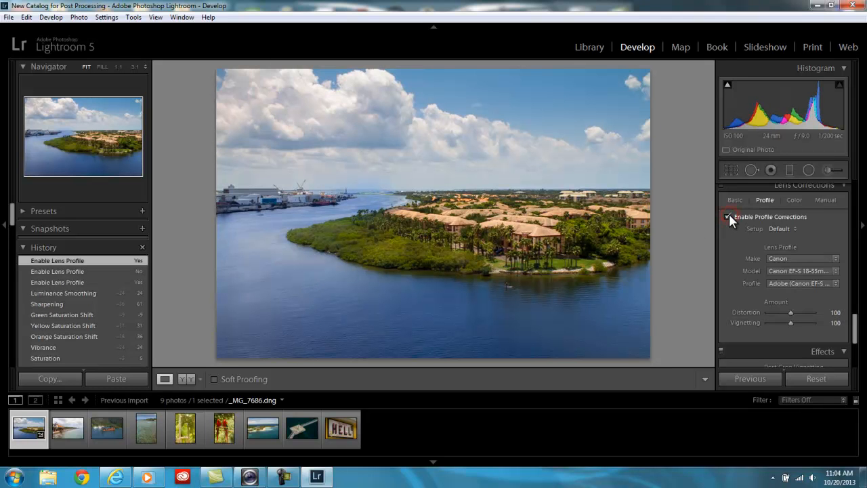
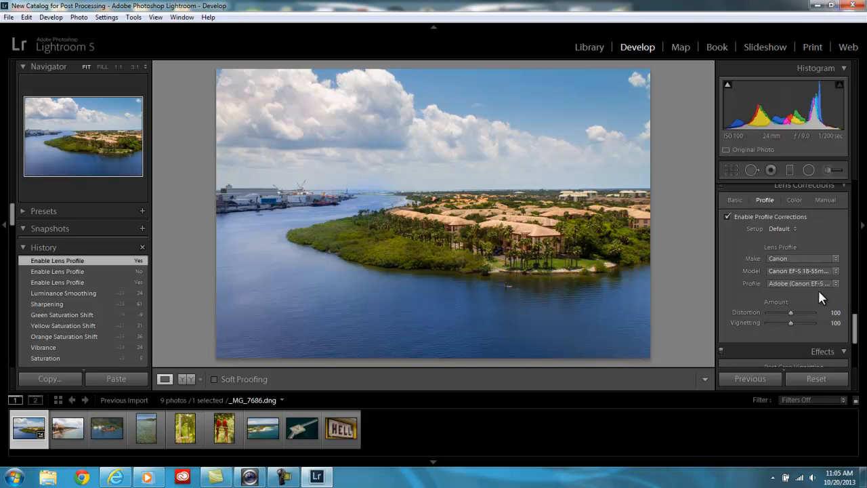
Try the lens profile's Distortion amount at 105 and reset it to 100.
drag(791, 313, 779, 313)
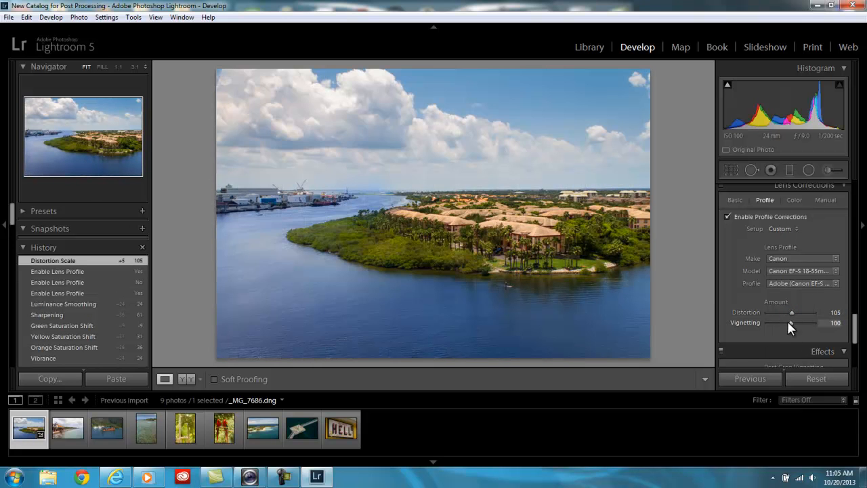
double_click(790, 311)
double_click(747, 313)
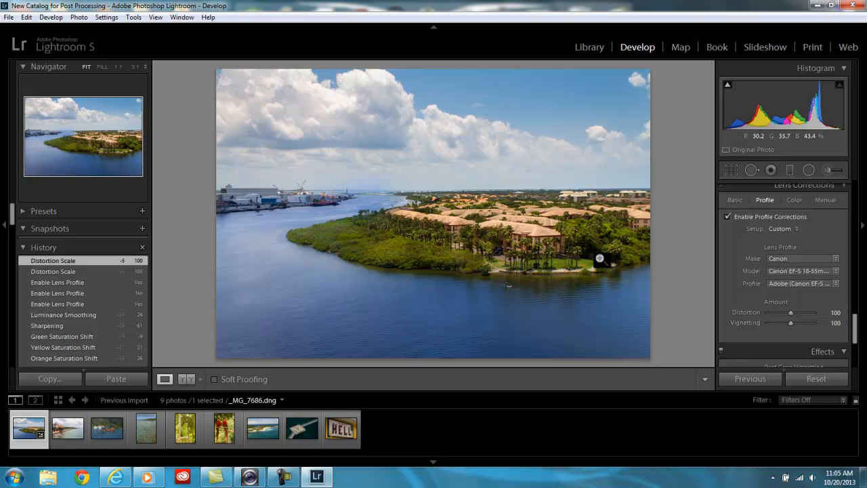
Straighten the photo along the horizon with the Crop & Straighten tool, rotating it by -0.07, and apply the crop.
click(730, 169)
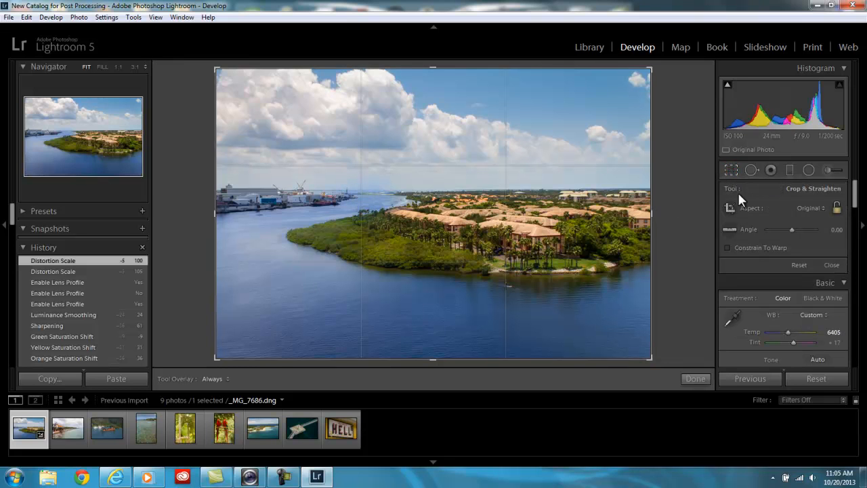
click(731, 231)
click(731, 172)
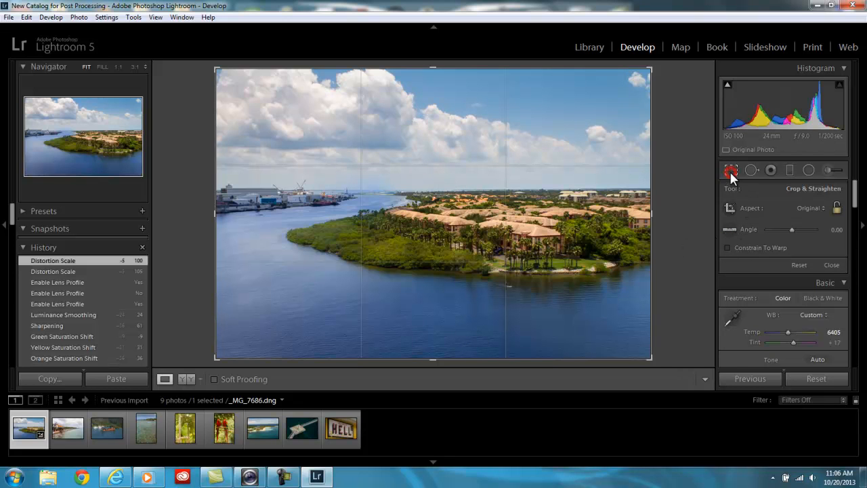
click(731, 171)
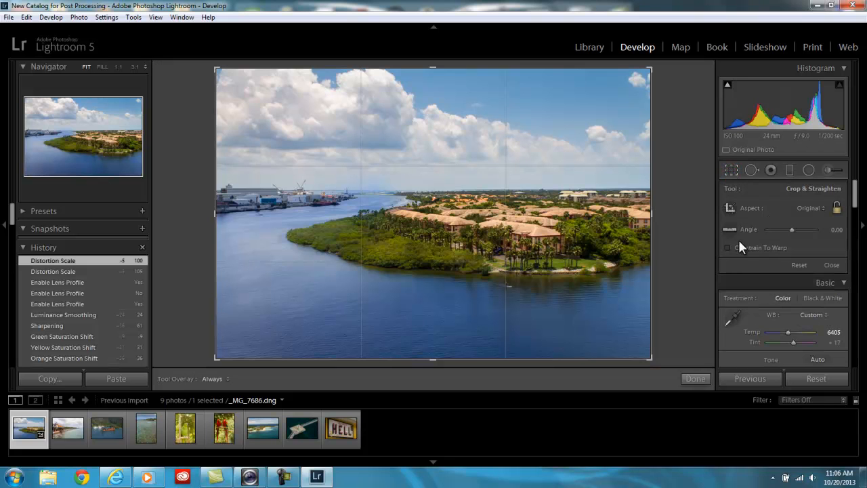
click(730, 231)
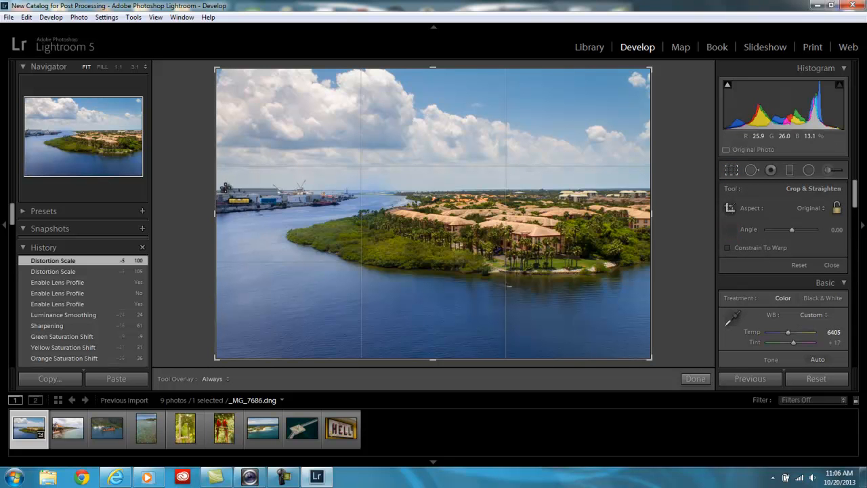
drag(221, 189, 661, 188)
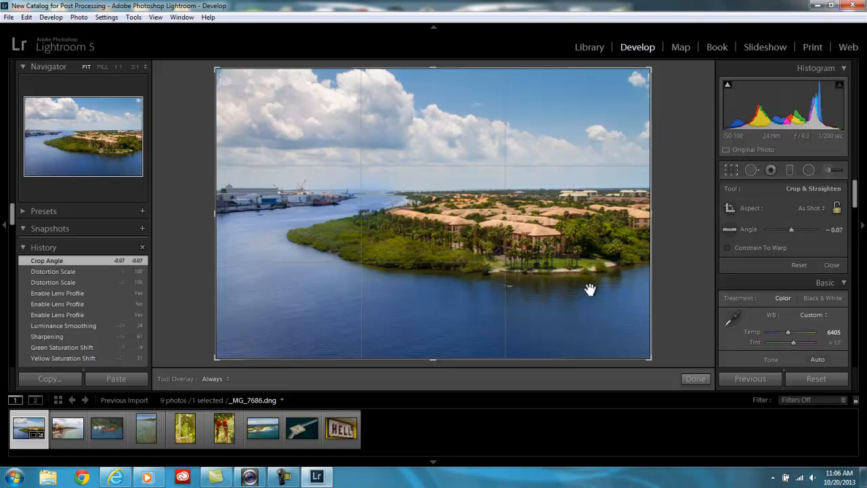
click(686, 379)
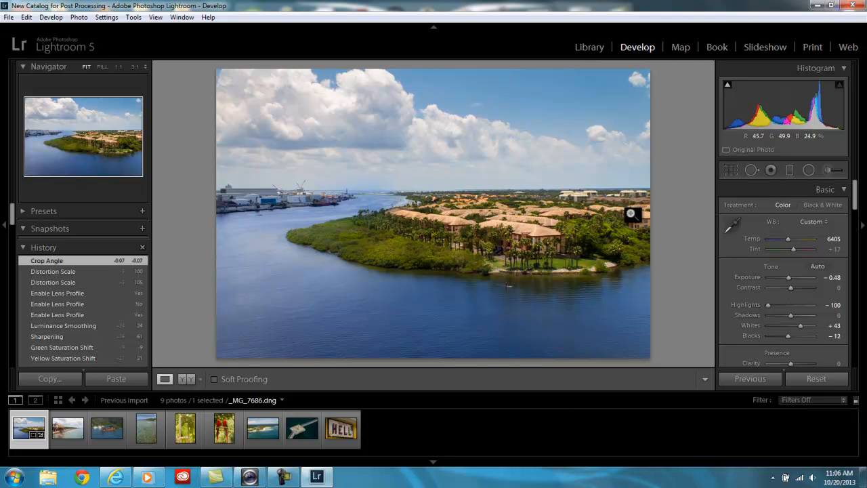
Add a post-crop vignette in Highlight Priority style with Amount -17, Midpoint 52 and Roundness -36.
drag(854, 197, 856, 349)
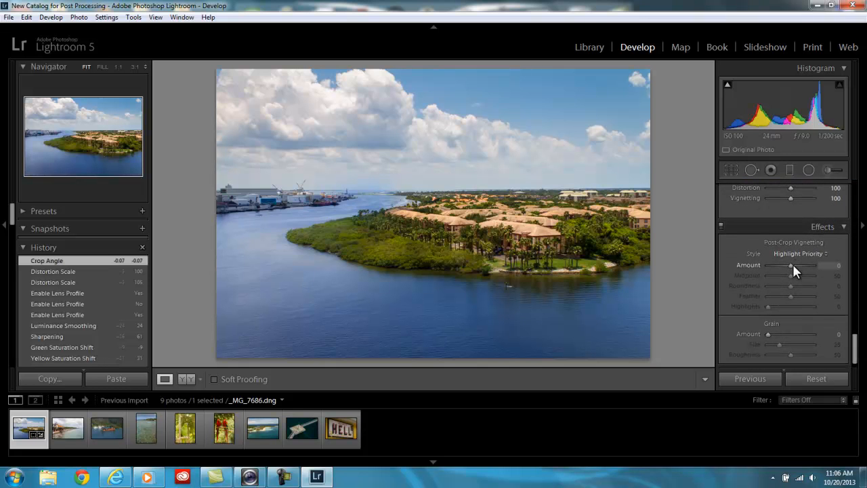
drag(789, 262, 786, 264)
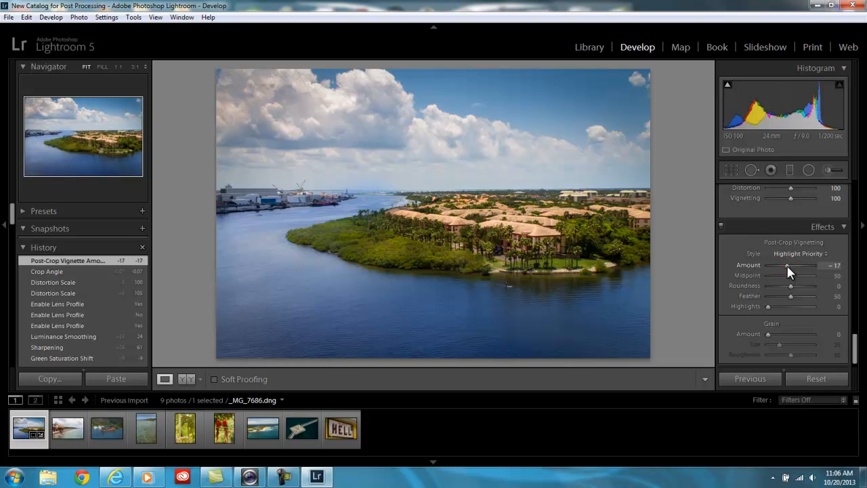
mouse_move(790, 275)
mouse_down()
mouse_move(779, 276)
mouse_move(790, 274)
mouse_move(781, 285)
mouse_up()
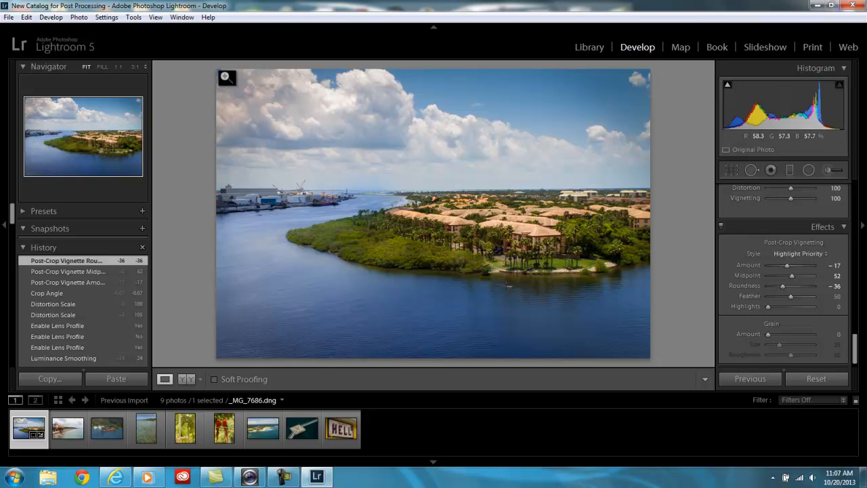
Heal the dark patch in the photo's upper-left corner with the Spot Removal tool at size 76 and inspect the repair up close.
click(809, 170)
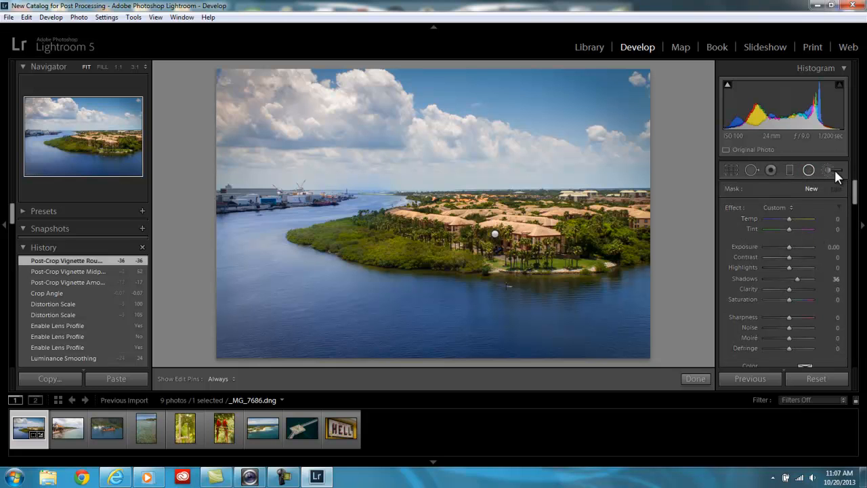
click(752, 171)
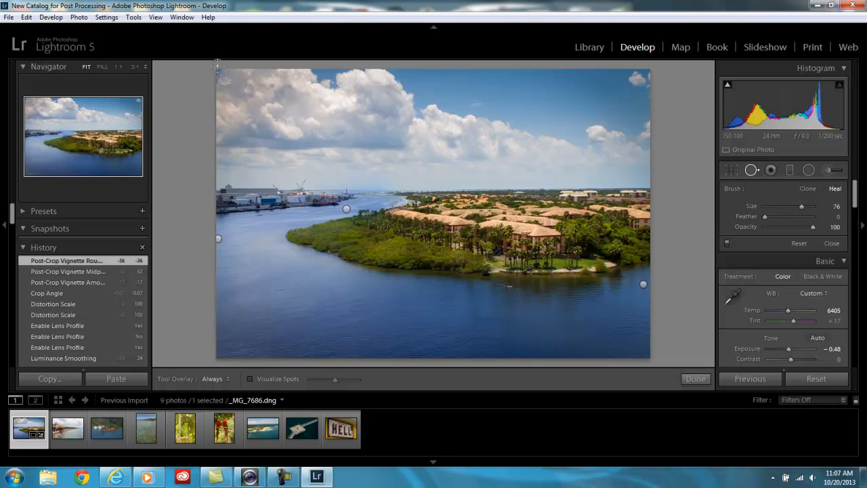
click(218, 66)
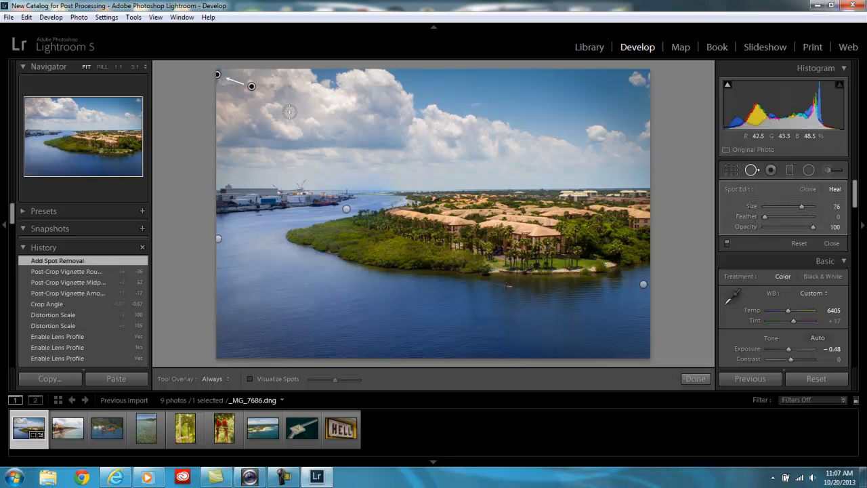
click(692, 379)
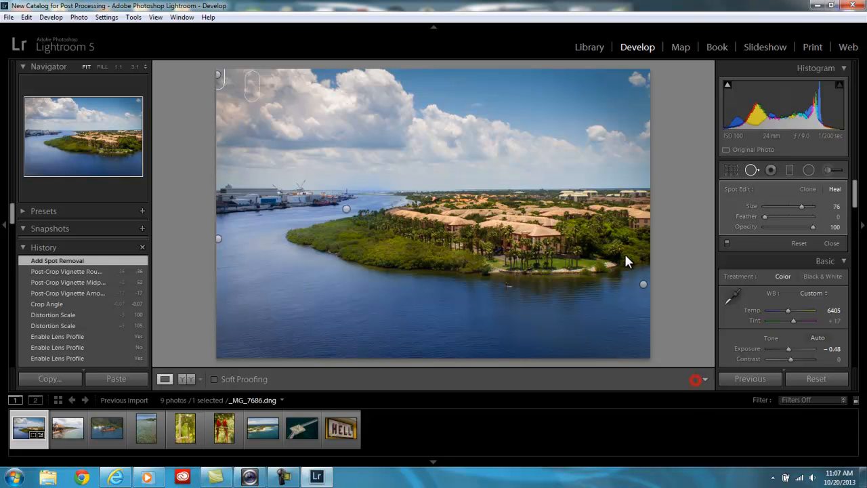
click(292, 105)
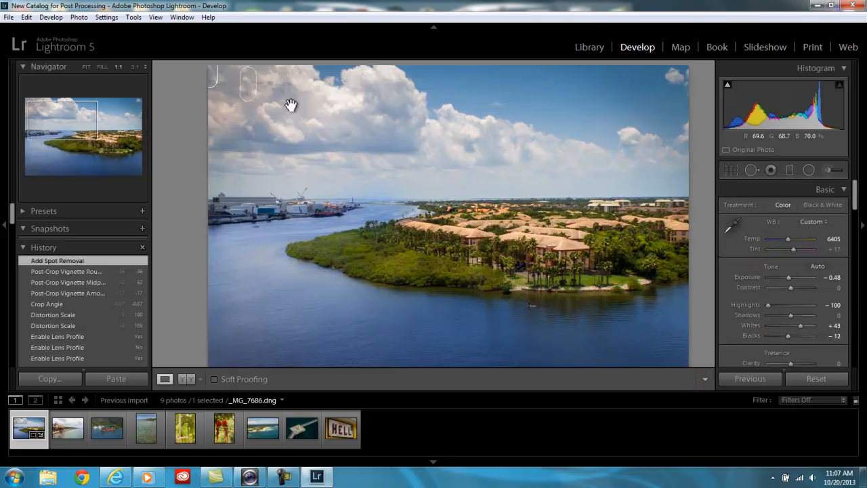
click(394, 129)
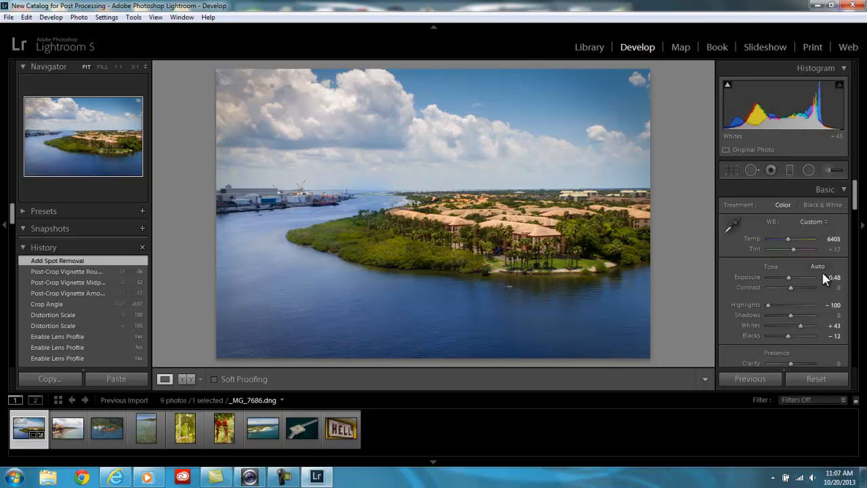
Warm the white balance Temp to 6762 and compare the photo before and after side by side.
drag(787, 235, 789, 236)
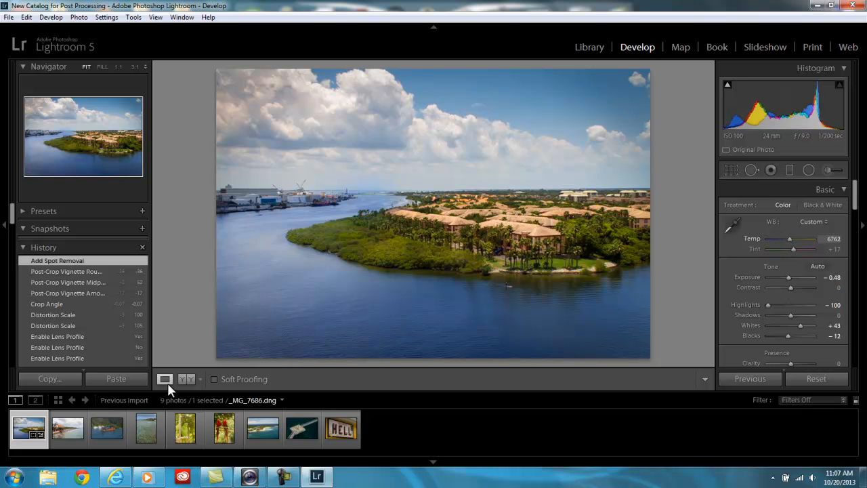
click(192, 379)
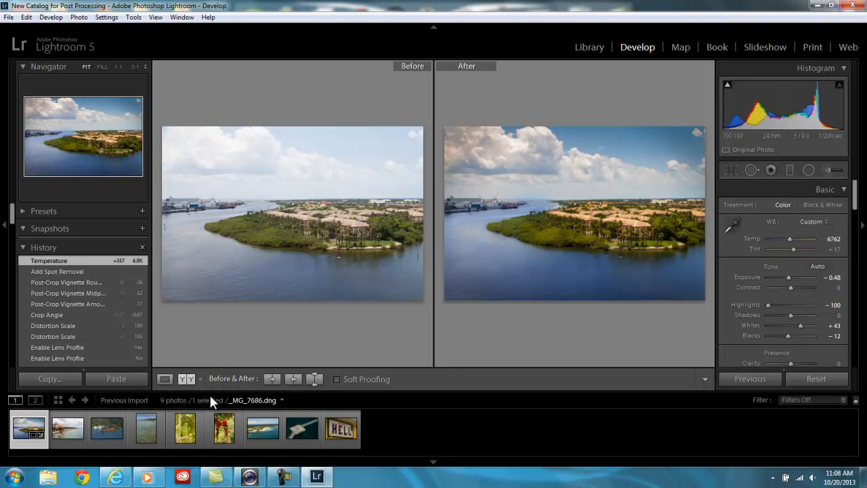
click(164, 379)
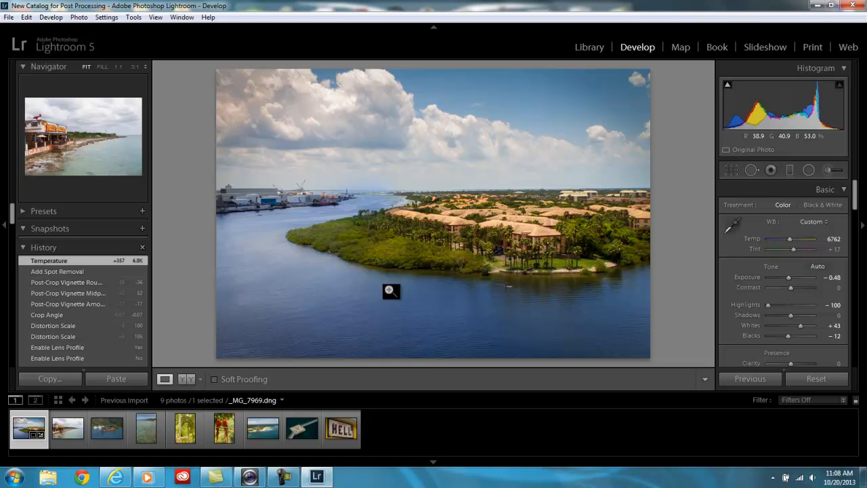
Open the beach bar photo _MG_7969.dng and set its white balance to Cloudy after trying Auto and Daylight.
click(70, 434)
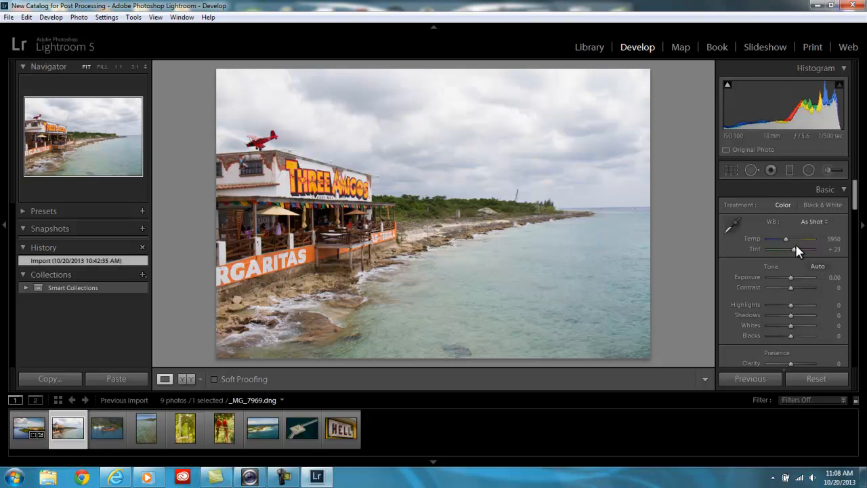
click(809, 222)
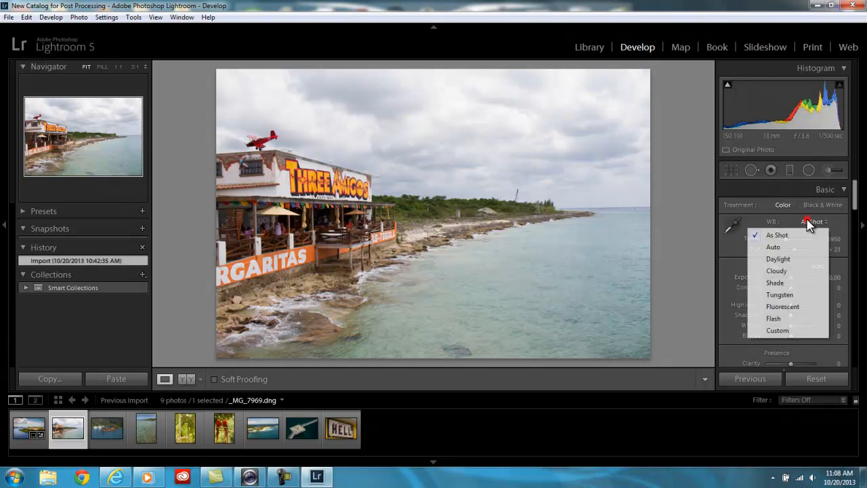
click(773, 246)
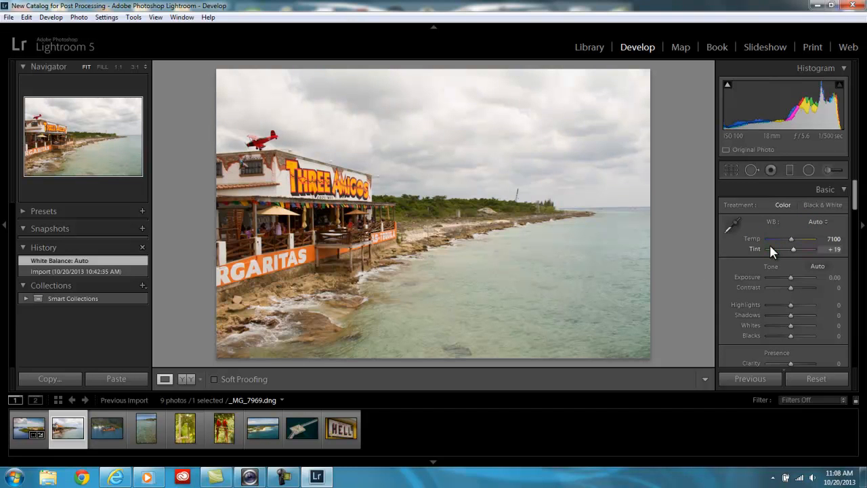
click(818, 222)
click(789, 260)
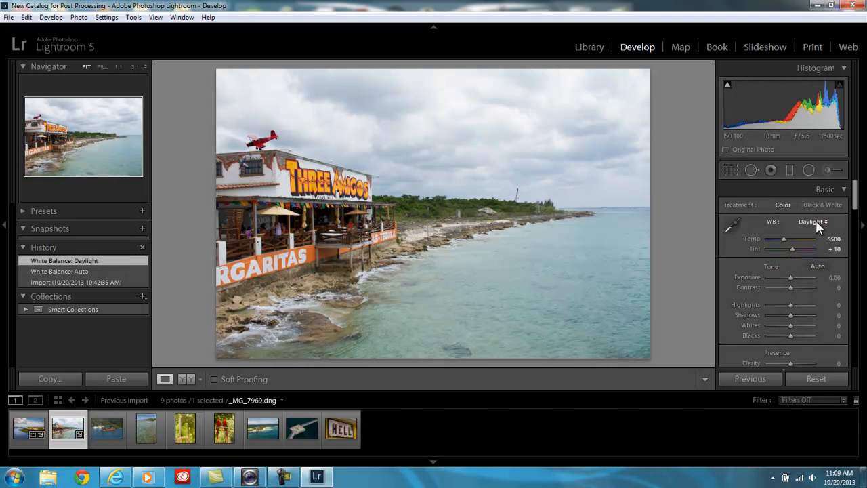
click(815, 223)
click(784, 271)
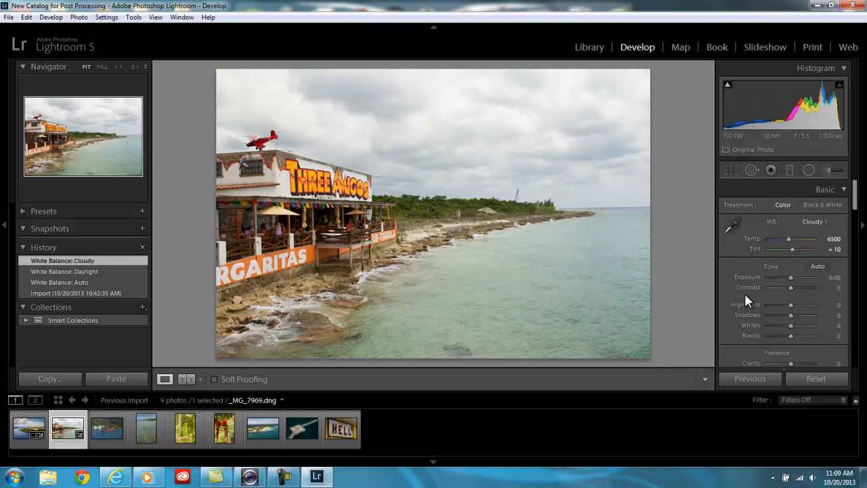
Set the beach bar photo's Highlights to -100 and Shadows to +38, checking the tree line up close.
drag(791, 304, 745, 303)
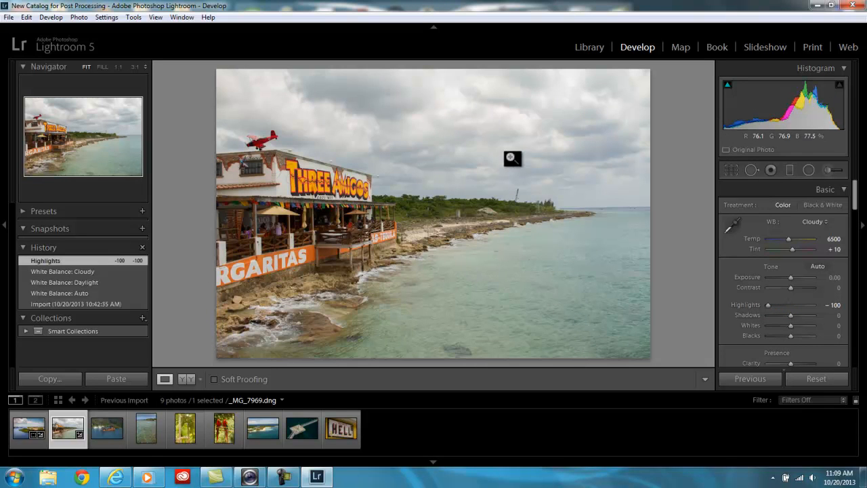
click(508, 194)
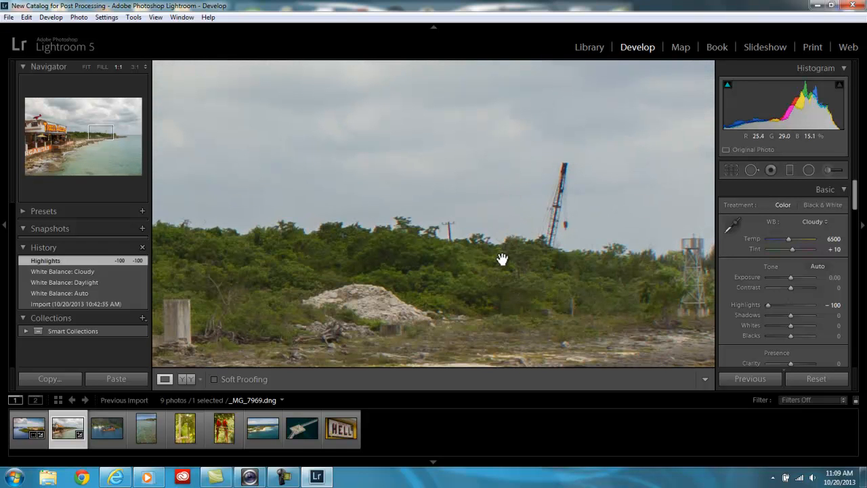
click(444, 274)
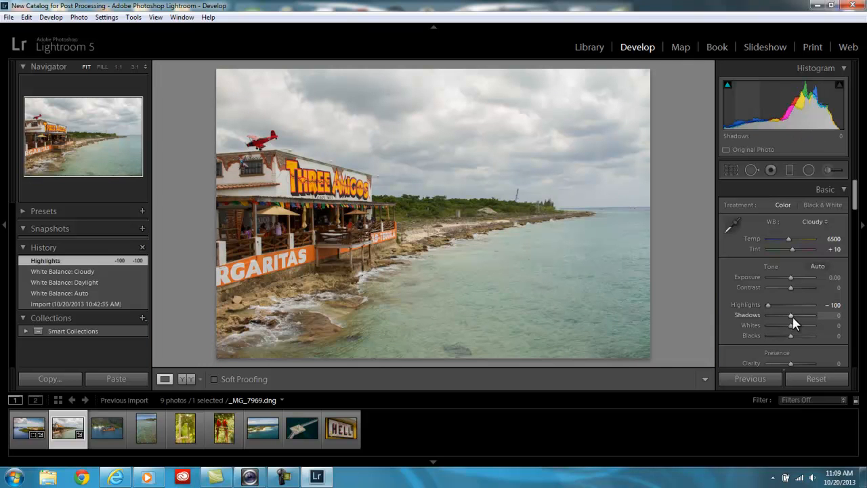
drag(791, 315, 801, 322)
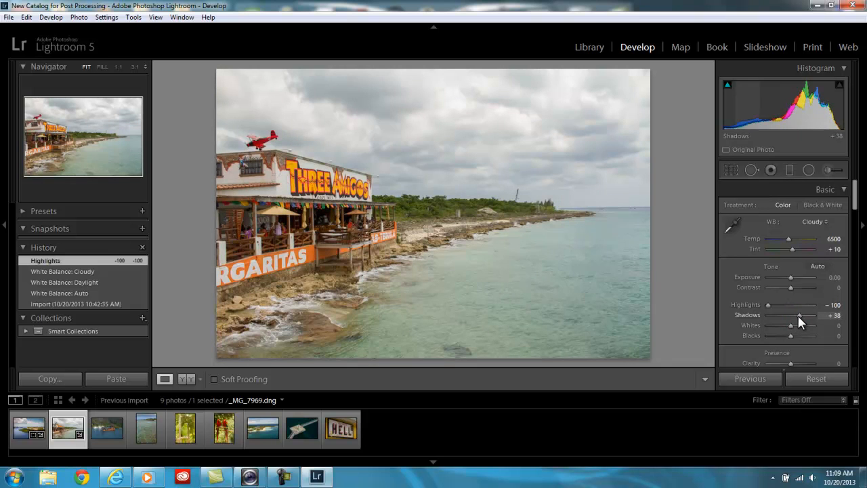
drag(797, 313, 797, 314)
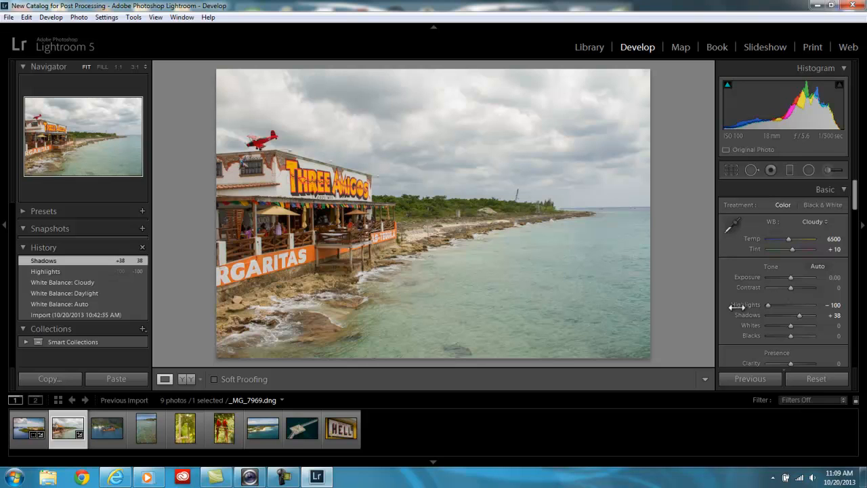
Set Whites to +40 and Blacks to +7, and compare the beach bar photo before and after side by side.
key(alt)
mouse_move(790, 327)
mouse_down()
mouse_move(802, 326)
mouse_move(792, 337)
mouse_up()
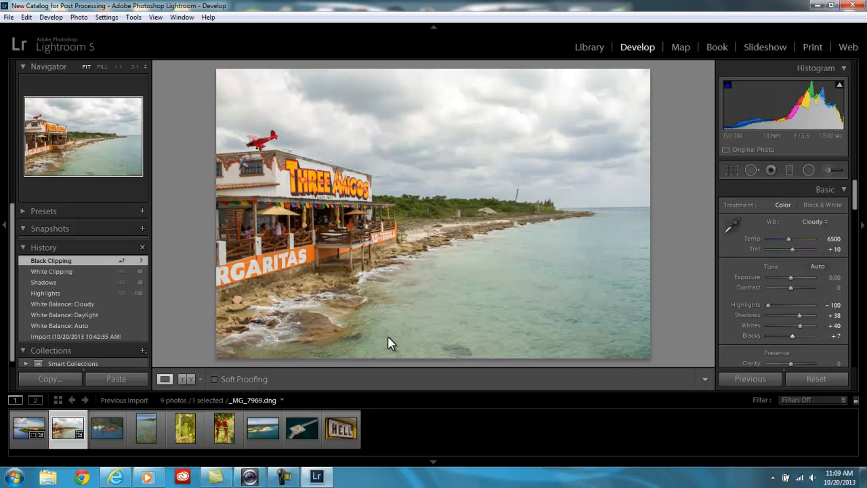
click(185, 378)
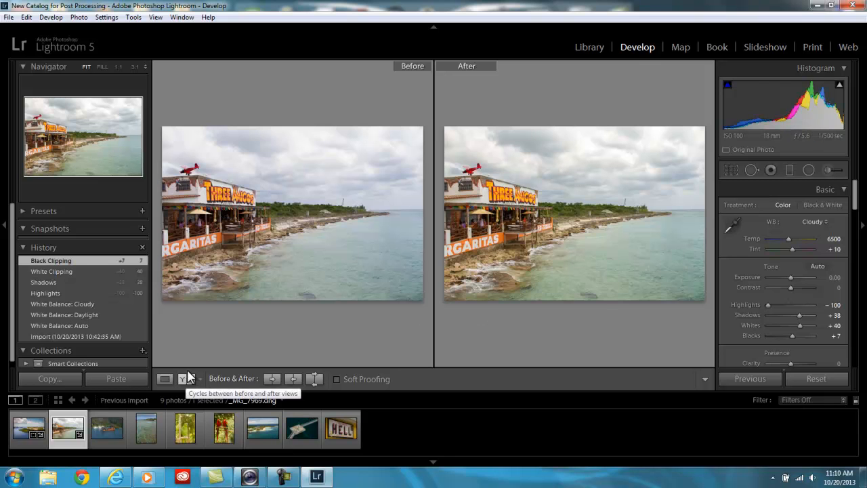
click(158, 380)
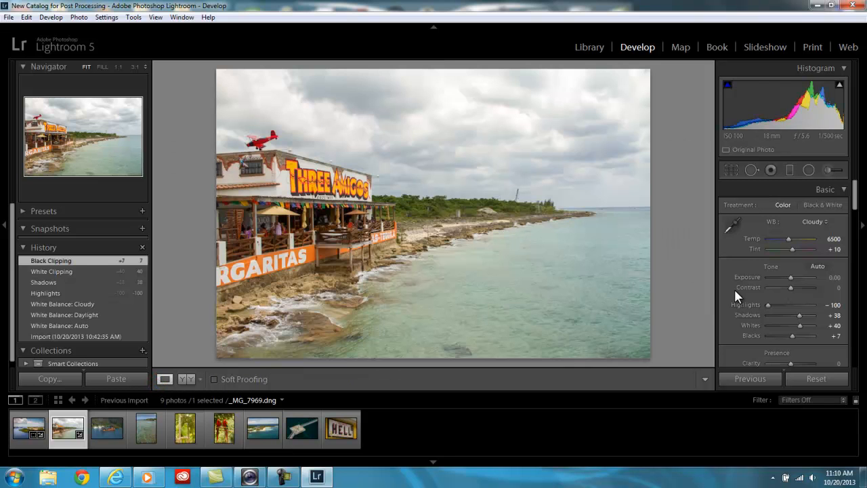
Try Clarity at +100, settle it at +10, and raise Vibrance to +48.
drag(855, 201, 851, 218)
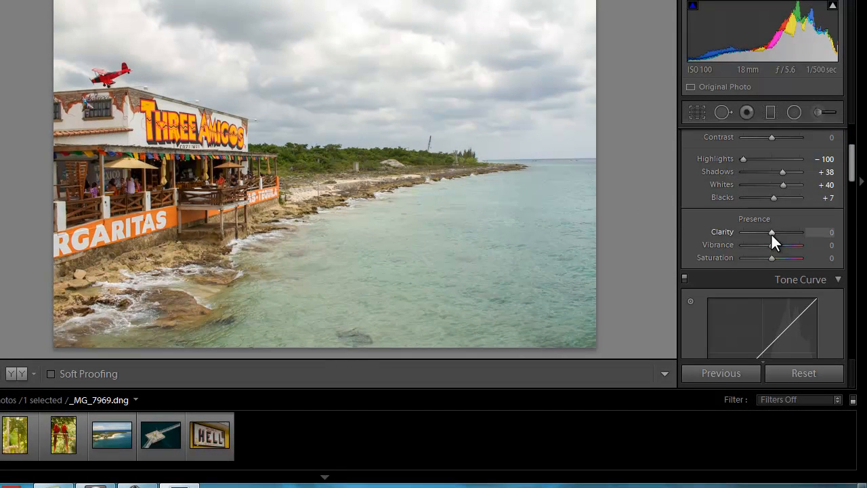
drag(771, 233, 784, 233)
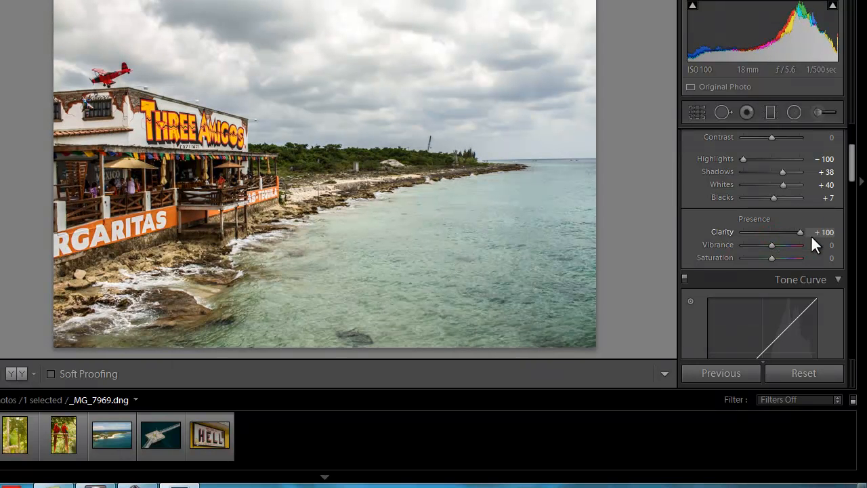
drag(811, 235, 772, 231)
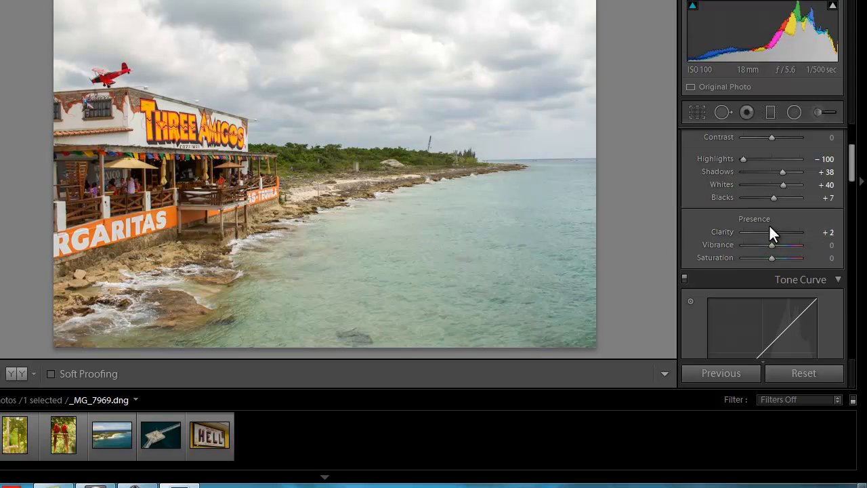
drag(772, 229, 775, 228)
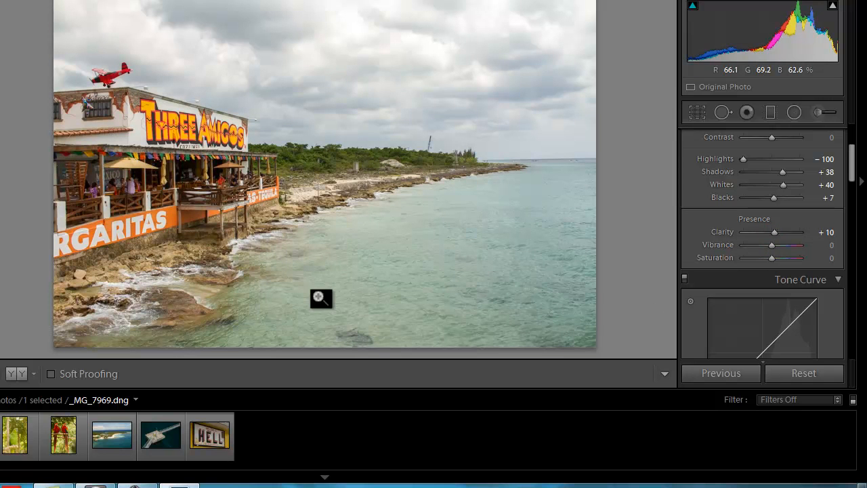
drag(772, 241, 784, 242)
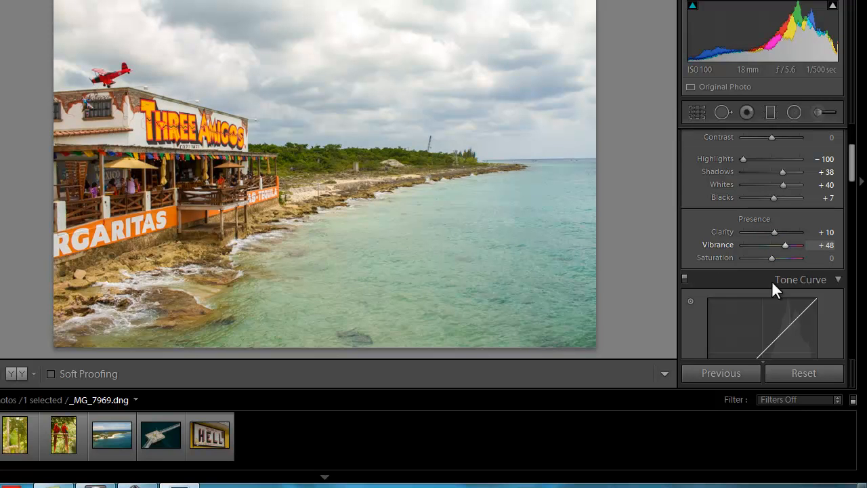
drag(853, 156, 854, 136)
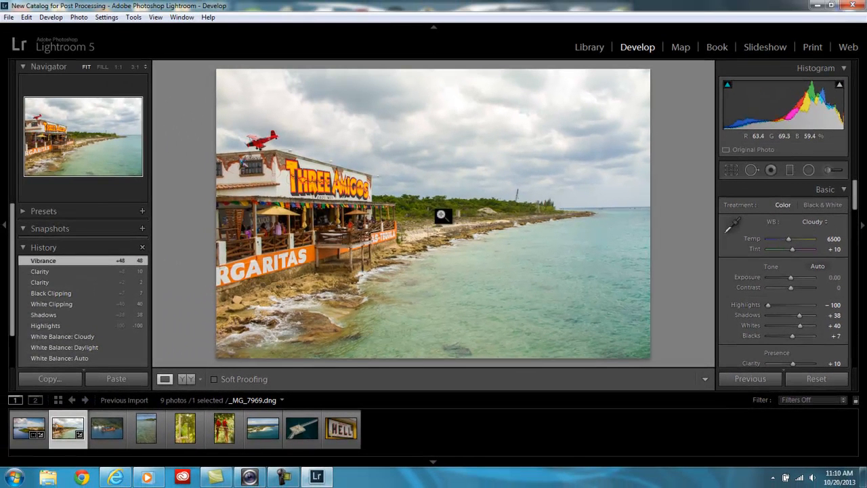
Paint over the crane above the trees with the Spot Removal tool in Heal mode at size 43.
click(518, 195)
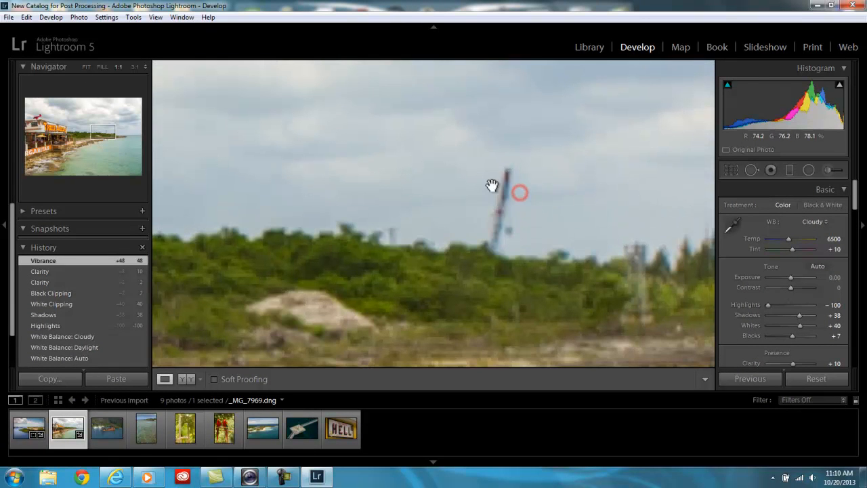
click(749, 170)
scroll(519, 198, down, 3)
scroll(516, 195, down, 8)
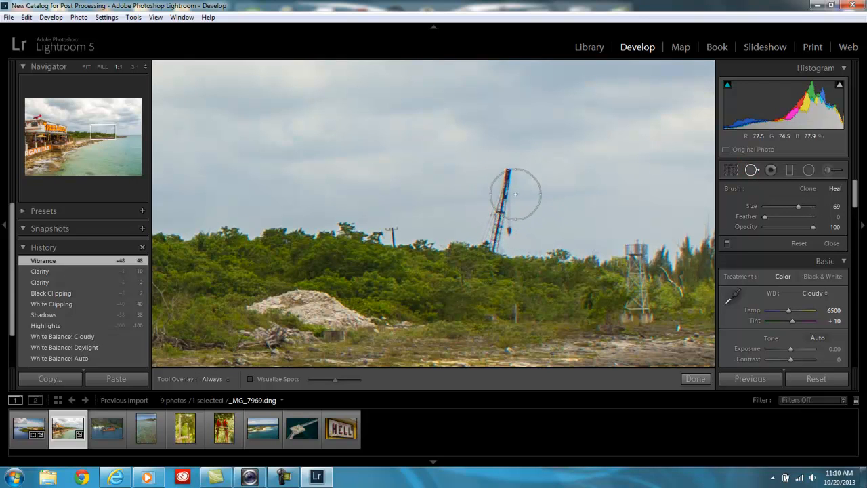
scroll(514, 171, down, 3)
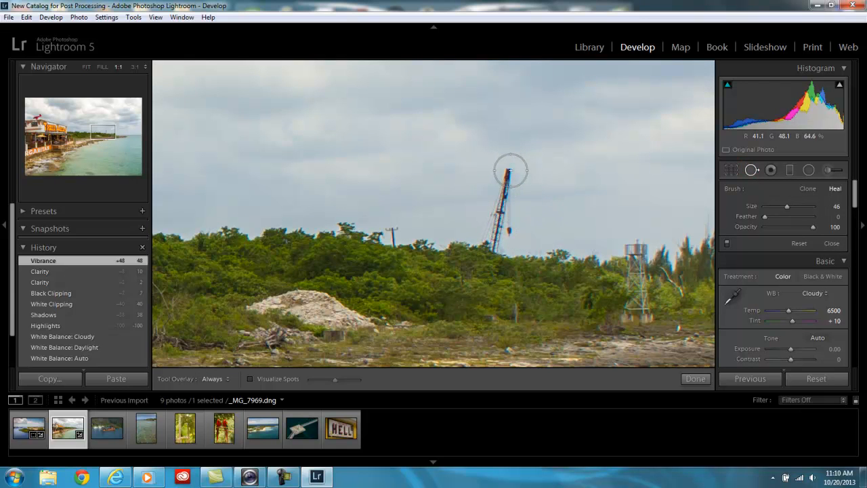
mouse_move(499, 169)
mouse_down()
mouse_move(489, 231)
mouse_move(510, 226)
mouse_up()
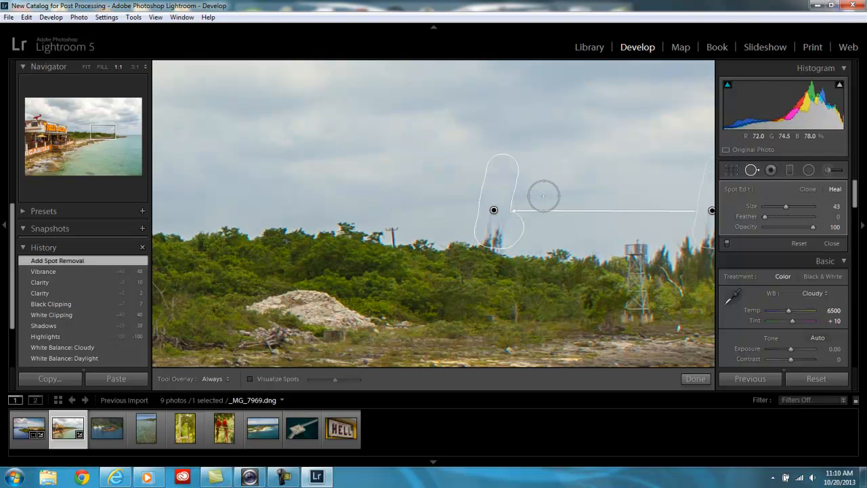
Try to heal the crane remnants at the tree line with another spot, and step back in the history to the first spot removal.
click(694, 379)
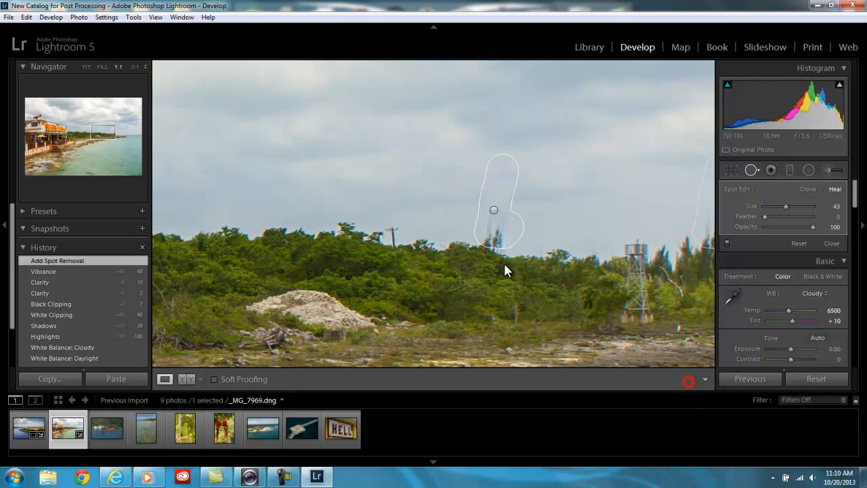
click(750, 170)
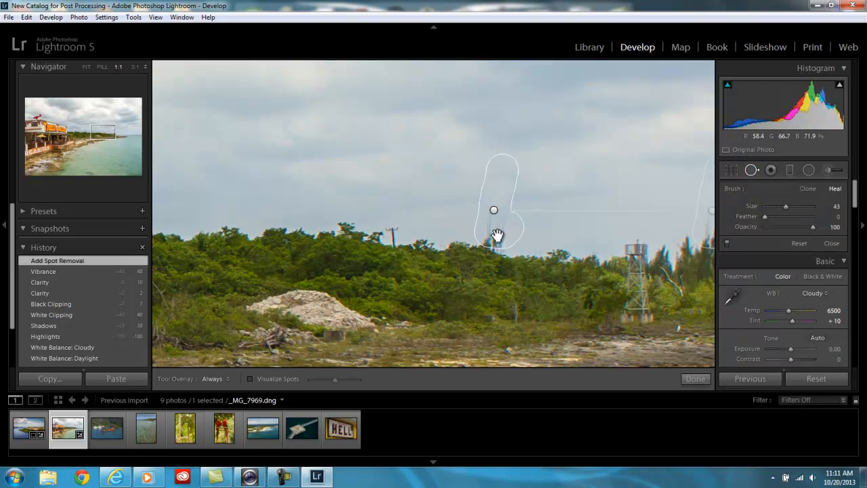
click(512, 237)
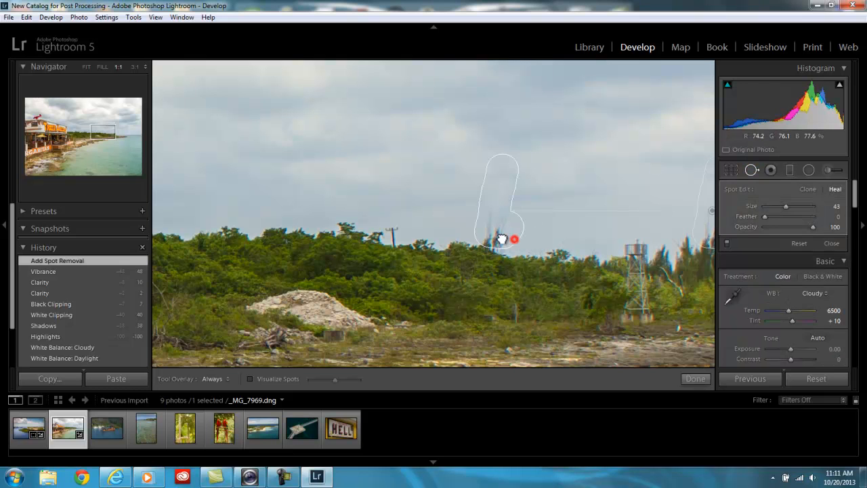
mouse_move(519, 237)
mouse_down()
mouse_move(494, 234)
mouse_move(493, 222)
mouse_up()
click(545, 226)
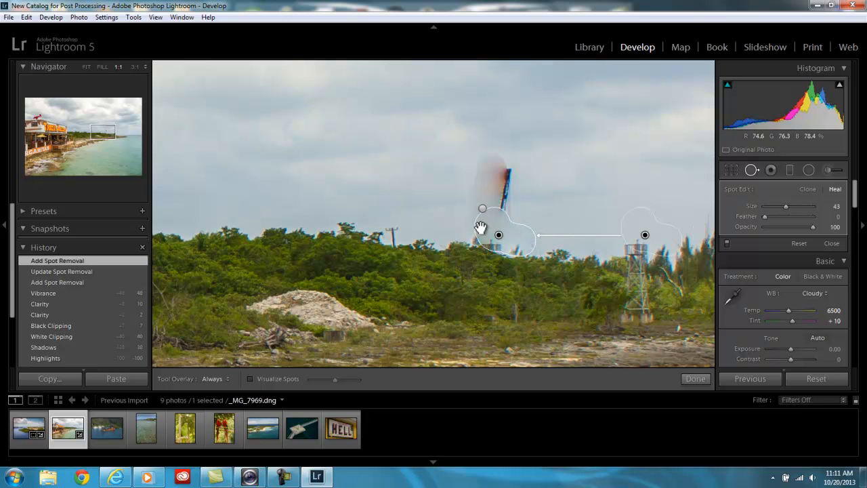
click(83, 274)
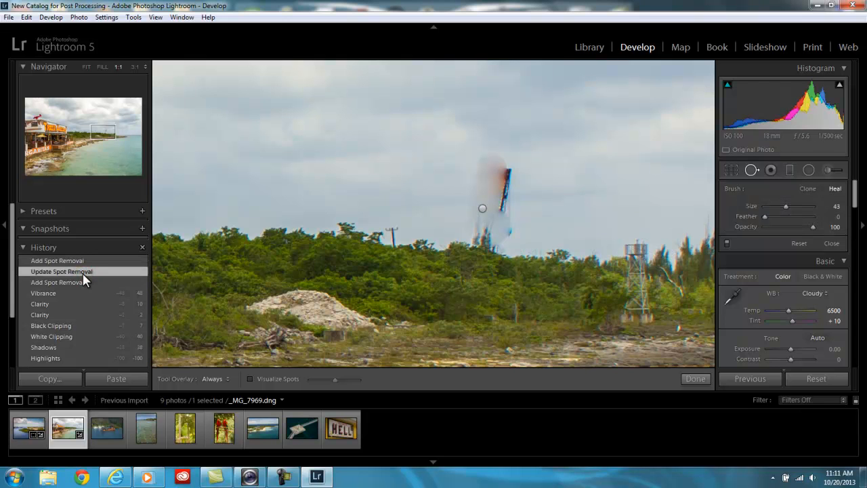
click(83, 282)
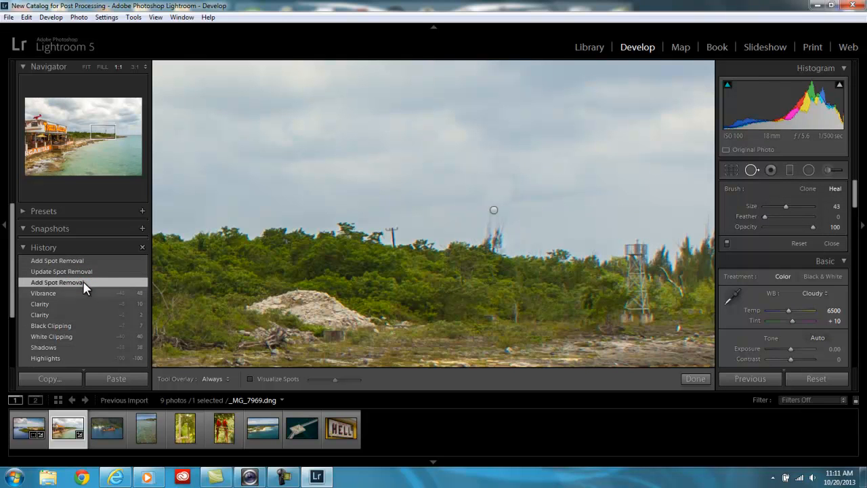
click(695, 379)
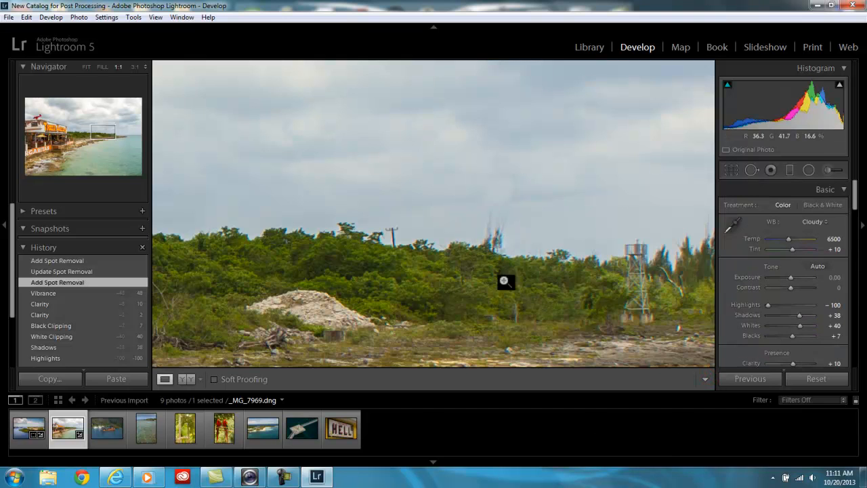
Check the shoreline up close, and set the beach bar photo's Contrast to +10 and its white balance to Shade.
click(505, 283)
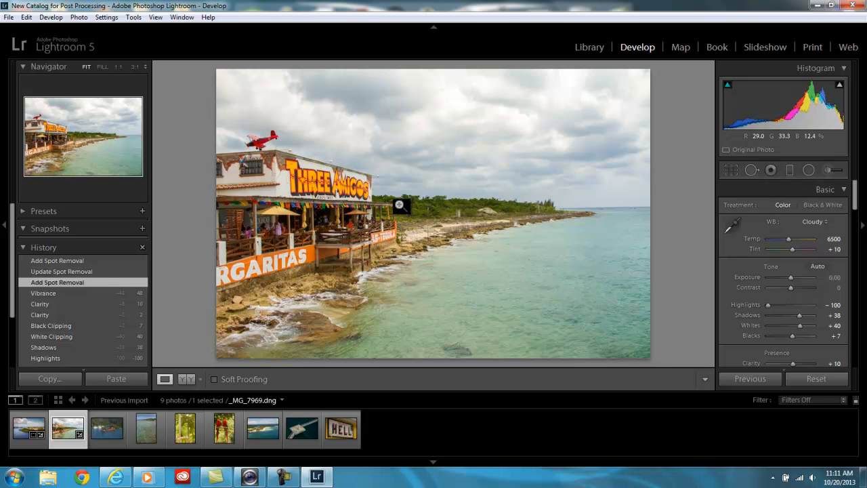
click(430, 233)
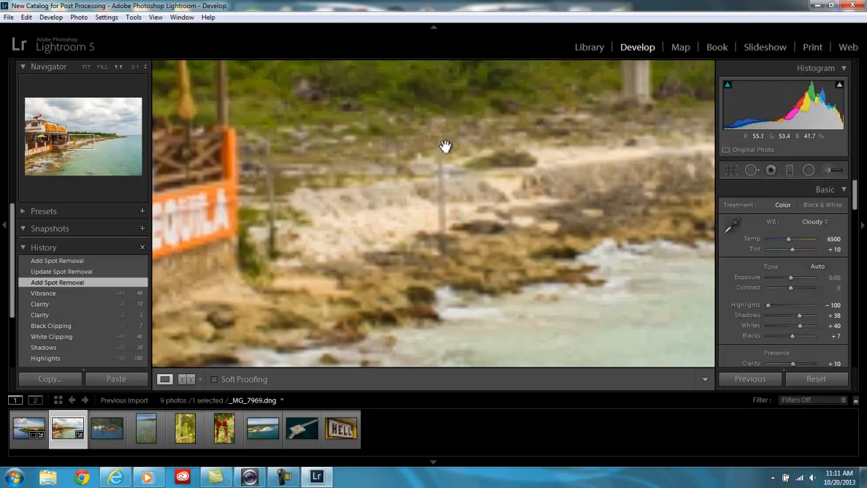
drag(422, 298, 413, 286)
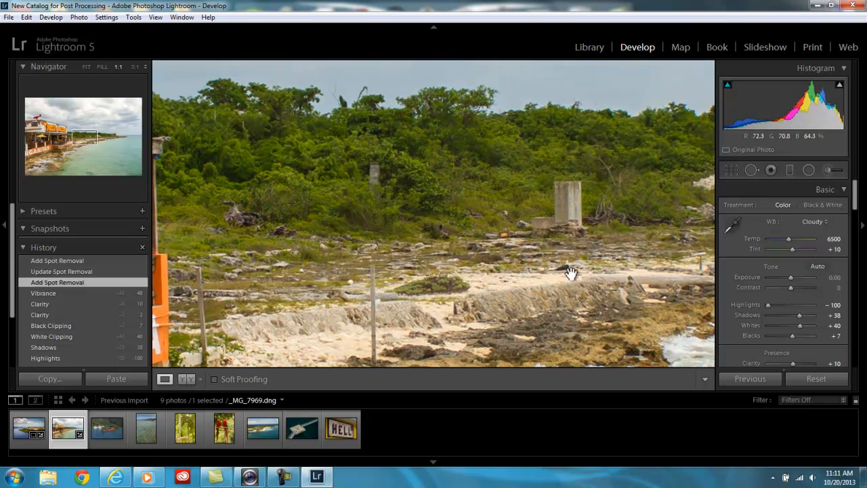
click(576, 214)
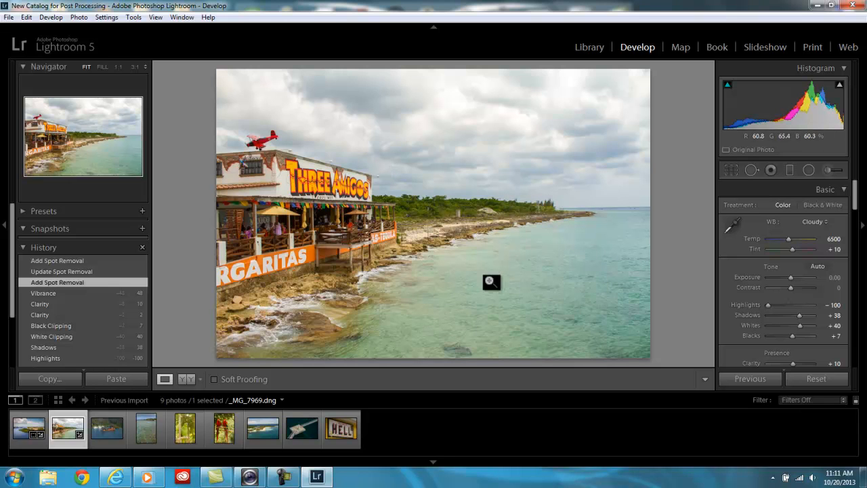
click(791, 288)
mouse_move(791, 287)
mouse_down()
mouse_move(802, 287)
mouse_move(781, 287)
mouse_move(812, 287)
mouse_move(772, 287)
mouse_move(792, 283)
mouse_up()
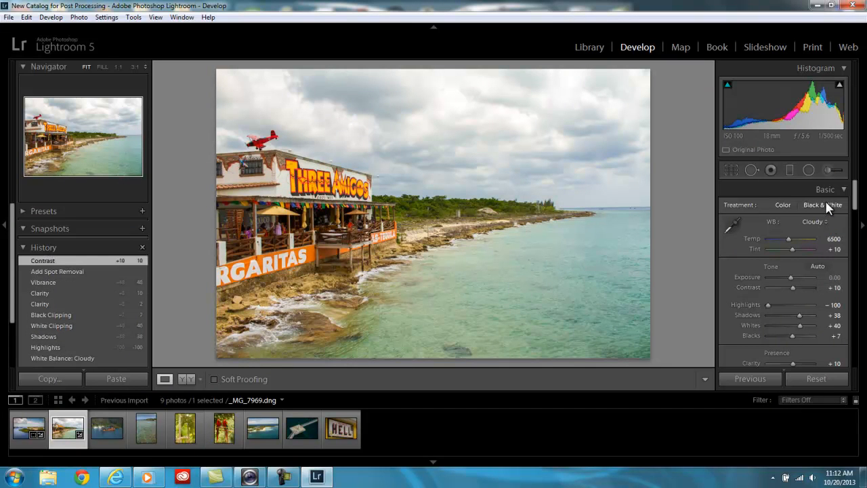
click(816, 221)
click(776, 281)
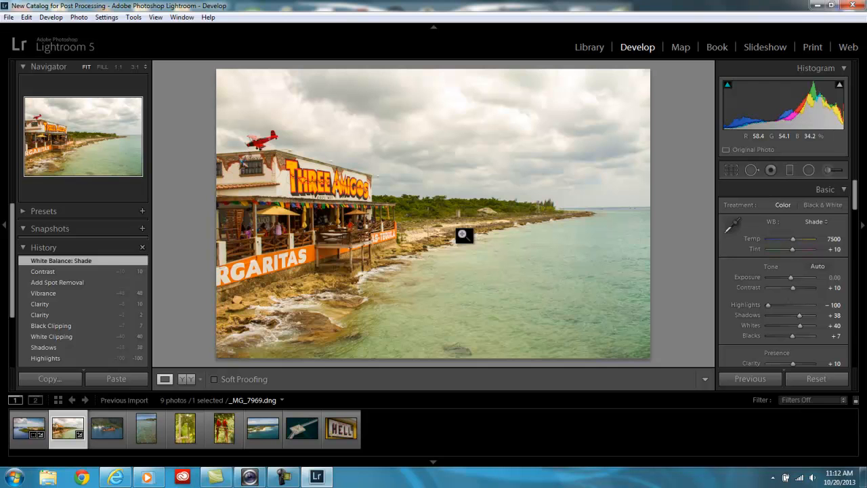
Add a graduated filter from the top of the sky down to the horizon and shift its temperature slightly cooler.
click(789, 170)
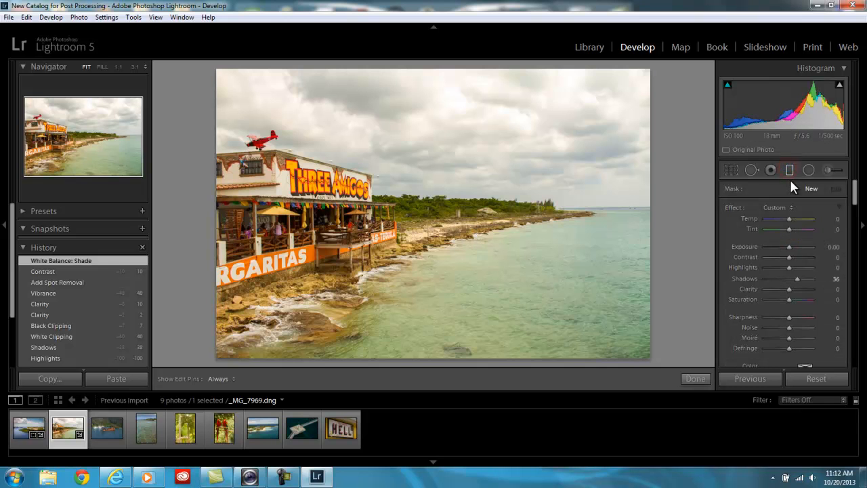
drag(424, 71, 422, 202)
mouse_move(787, 218)
mouse_down()
mouse_move(777, 218)
mouse_move(785, 226)
mouse_up()
click(695, 378)
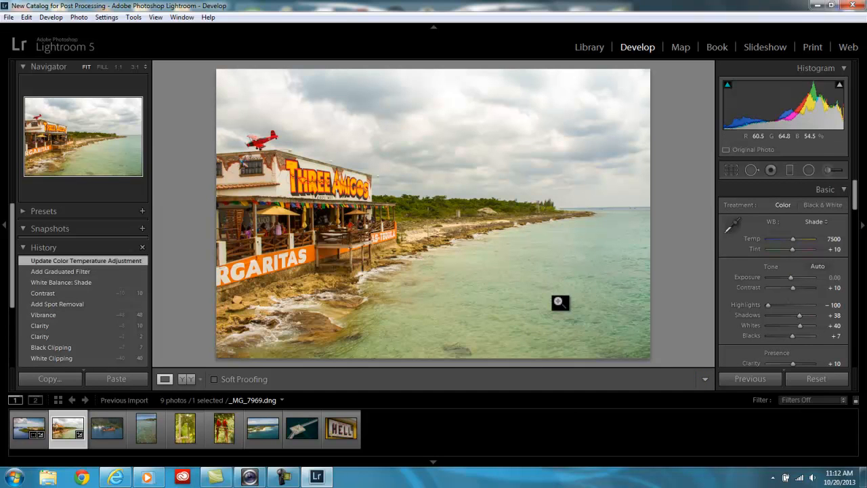
Raise the HSL saturation of Green to +47 and Aqua to +22.
mouse_move(854, 187)
mouse_down()
mouse_move(858, 251)
mouse_move(849, 268)
mouse_up()
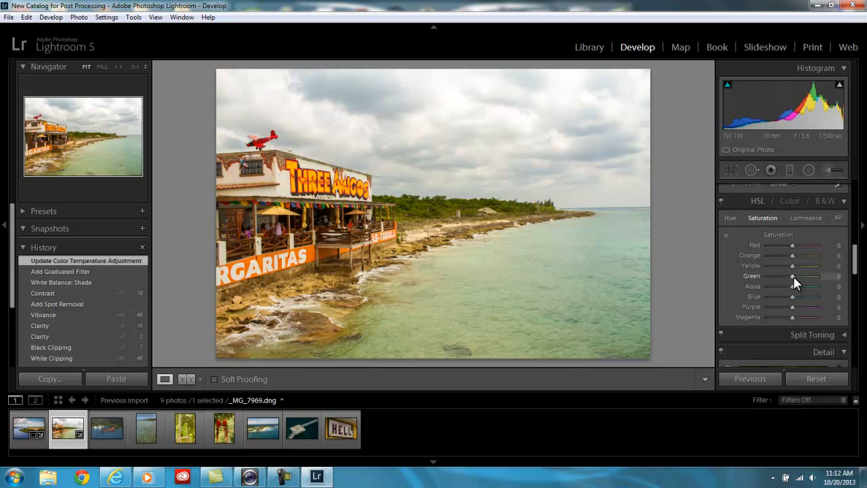
mouse_move(797, 276)
mouse_down()
mouse_move(777, 274)
mouse_move(803, 278)
mouse_up()
drag(804, 276, 804, 276)
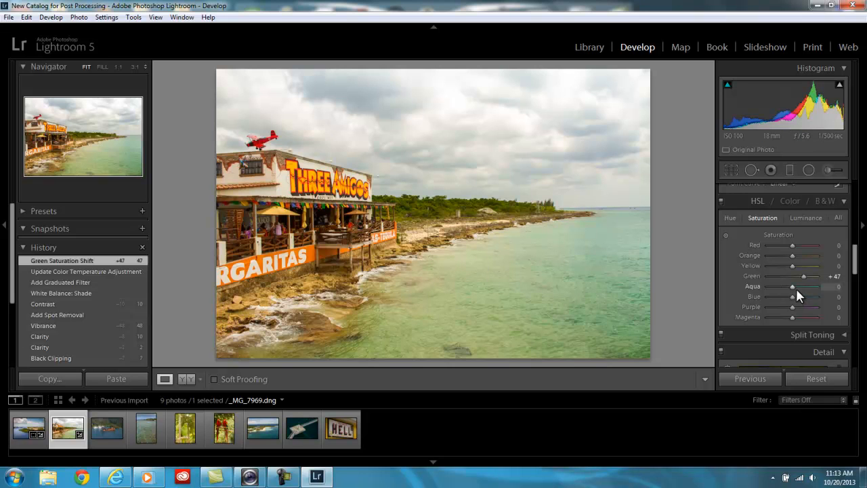
mouse_move(793, 287)
mouse_down()
mouse_move(768, 287)
mouse_move(797, 287)
mouse_up()
drag(820, 284, 799, 287)
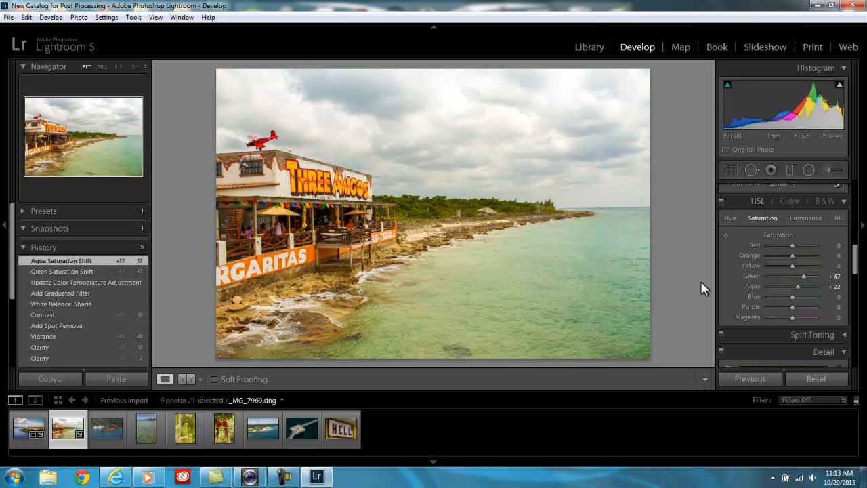
Add a second graduated filter over the sky down to the horizon, with its effect values reset and Contrast at 1.
drag(857, 248, 846, 192)
click(787, 170)
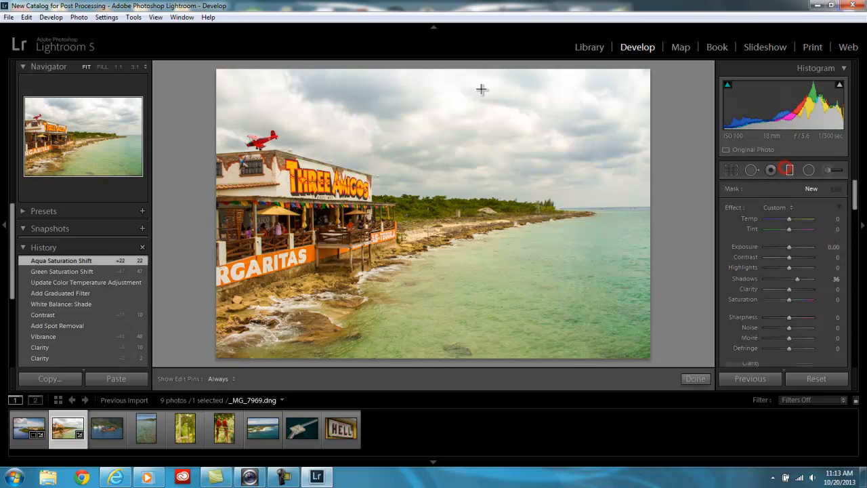
double_click(730, 208)
drag(440, 67, 441, 204)
mouse_move(792, 257)
mouse_down()
mouse_move(804, 257)
mouse_move(738, 256)
mouse_move(795, 259)
mouse_up()
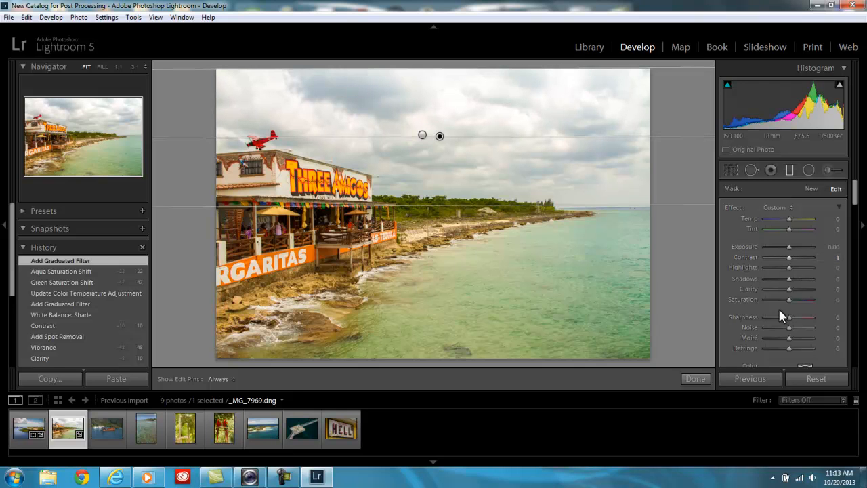
Try a strong Clarity on the second sky filter, settle it at 6, and lower the filter's Exposure to -0.14.
drag(787, 288, 796, 292)
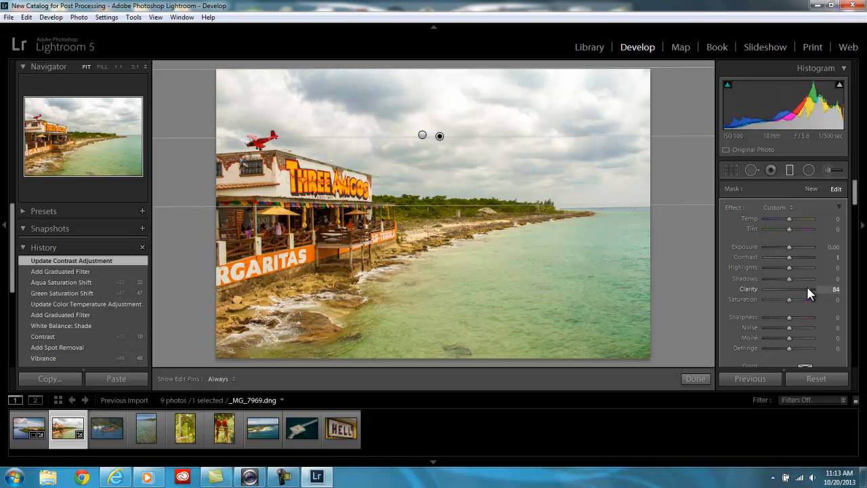
drag(807, 286, 789, 287)
drag(787, 246, 788, 246)
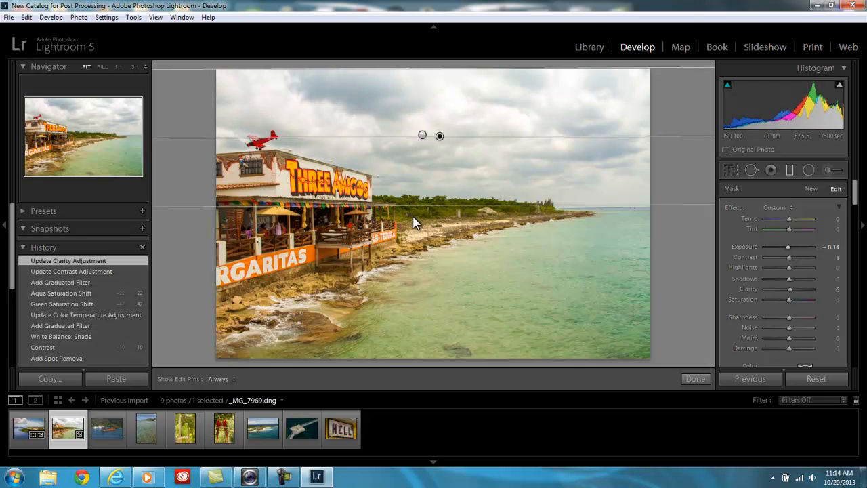
click(696, 379)
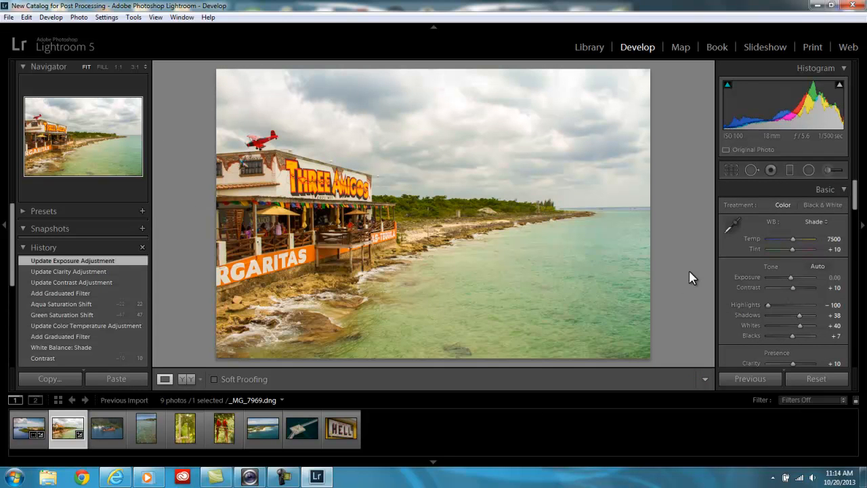
Set luminance noise reduction to 23, sharpening Amount to 64 and color noise reduction to 40.
drag(766, 304, 743, 303)
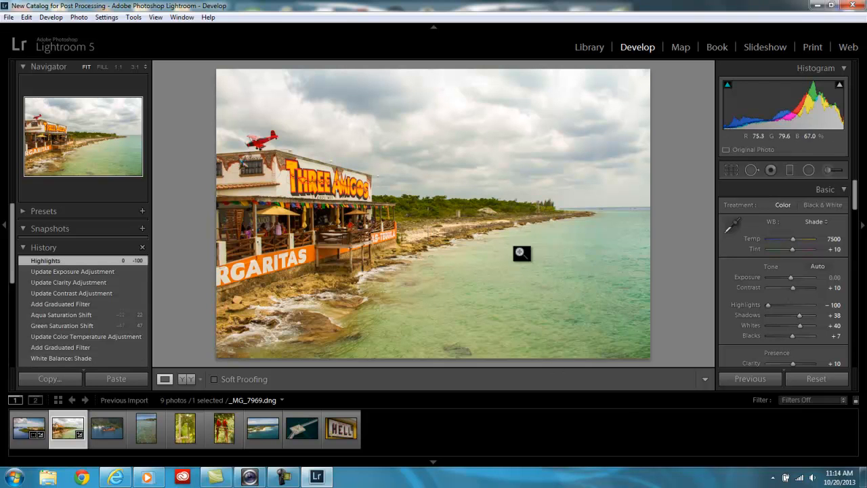
drag(855, 195, 860, 317)
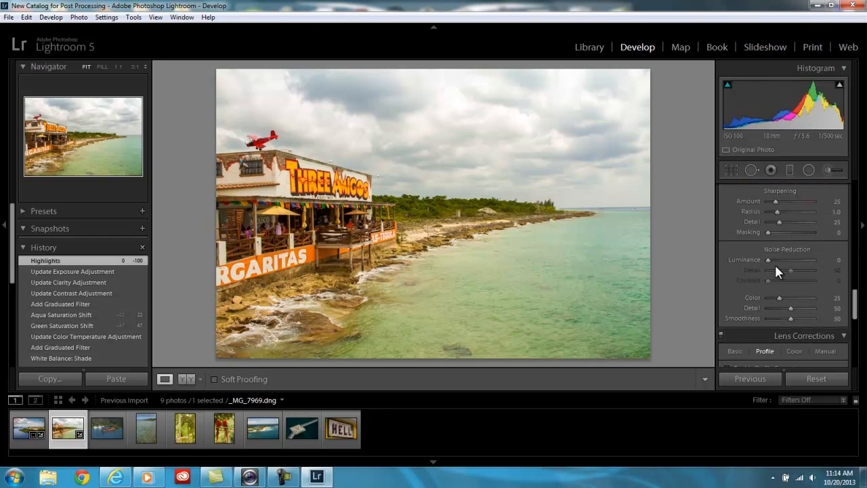
drag(771, 260, 780, 259)
click(791, 202)
drag(790, 203, 787, 202)
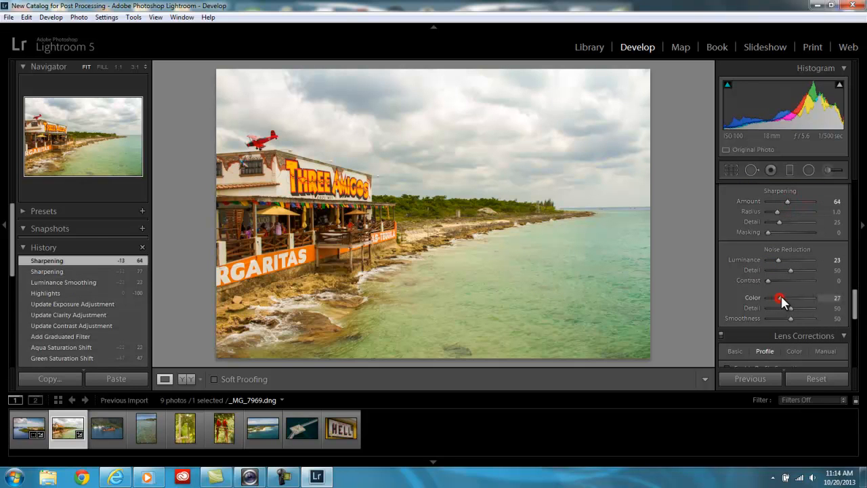
drag(785, 301, 783, 302)
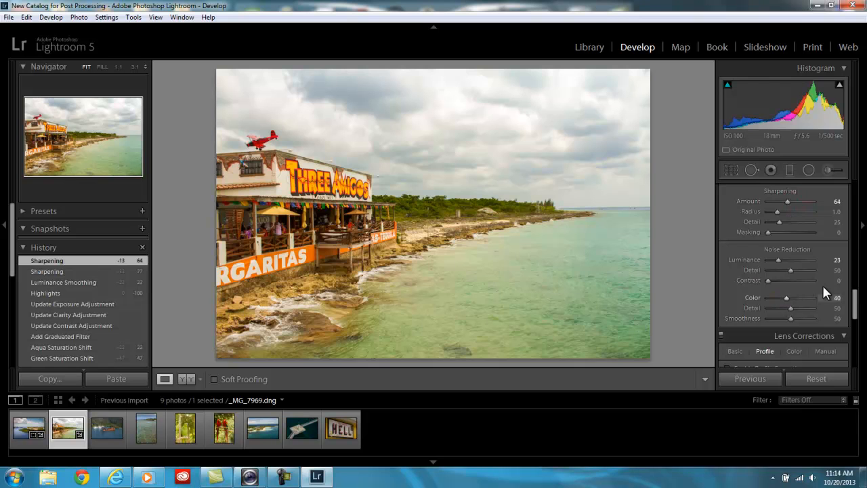
Enable lens profile corrections for the beach bar photo.
click(856, 306)
click(862, 225)
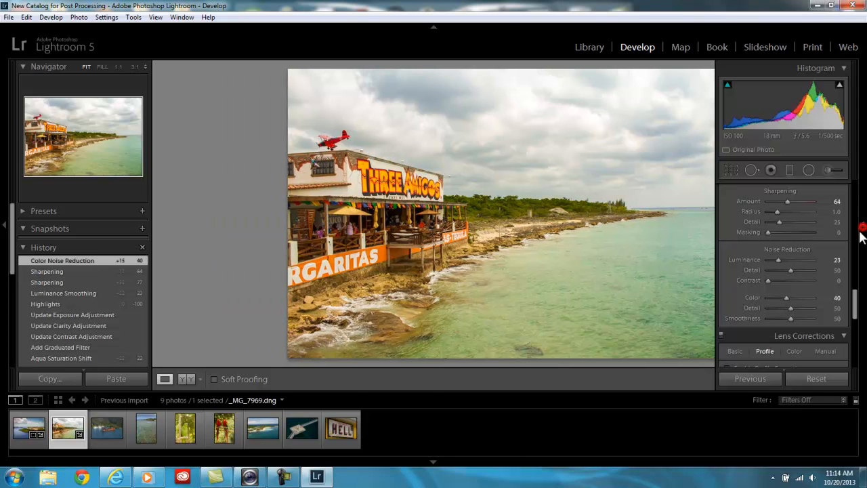
drag(853, 300, 855, 332)
click(740, 196)
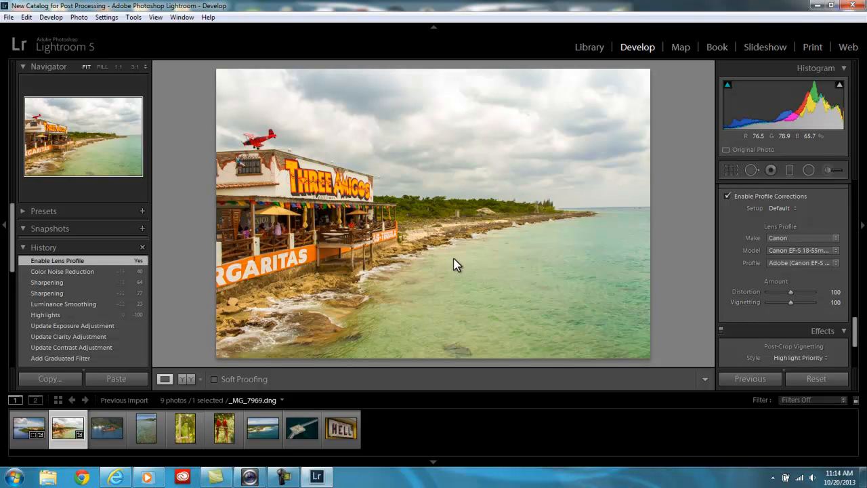
Try straightening the photo along the horizon at an angle of -2.04, and revert in the history to the state before the rotation.
click(731, 169)
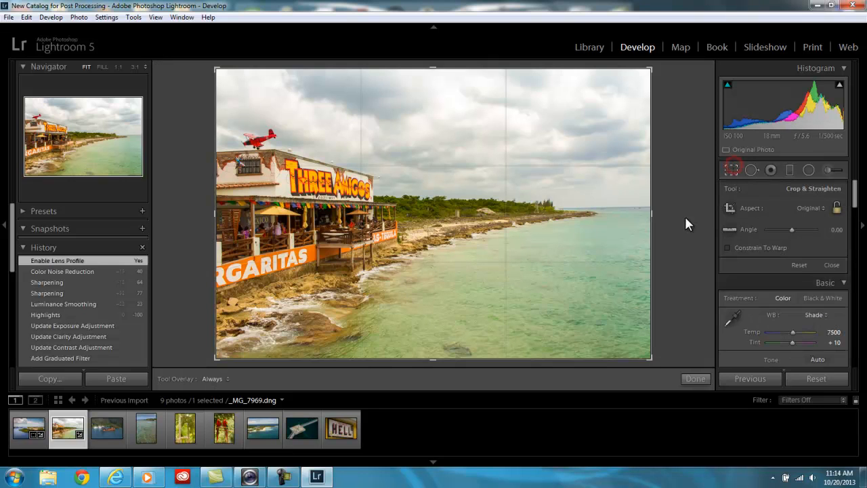
click(729, 229)
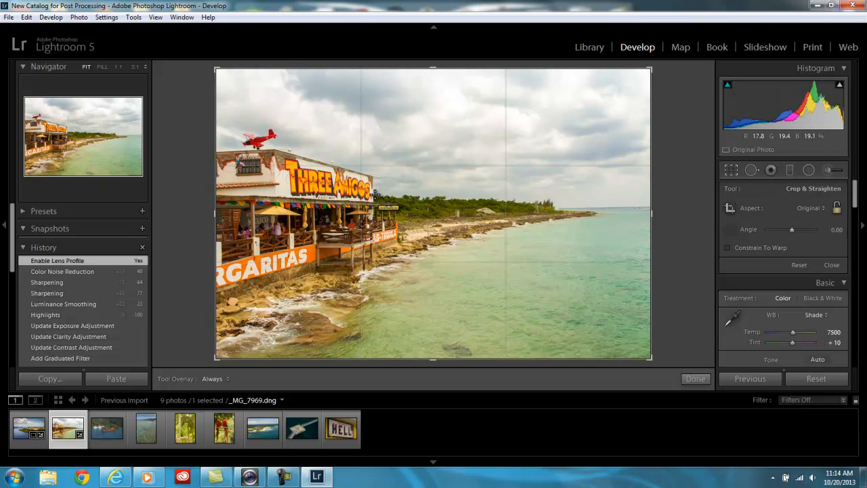
drag(374, 197, 663, 204)
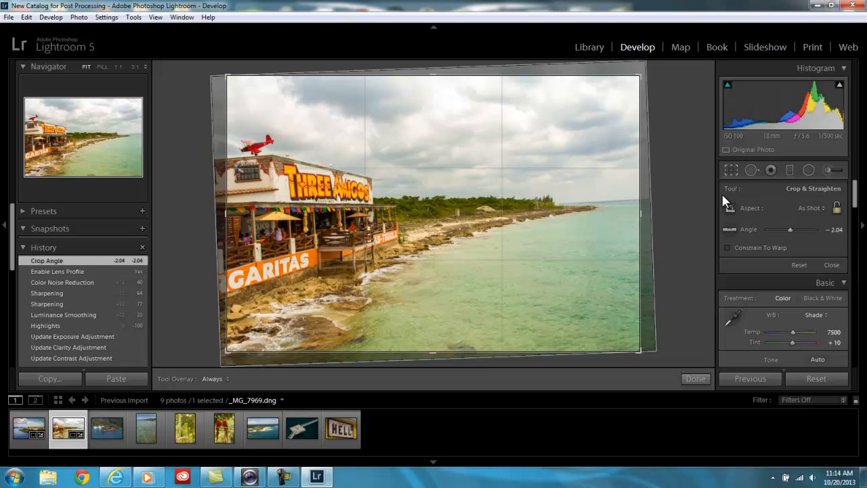
click(695, 382)
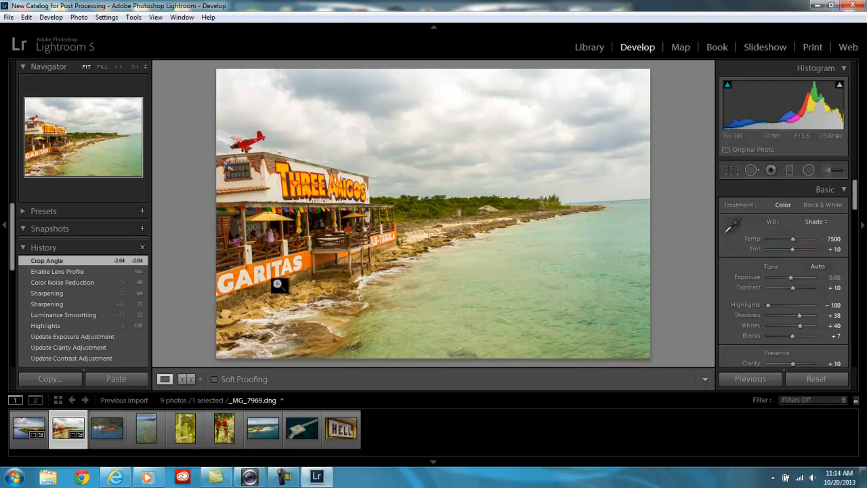
click(37, 271)
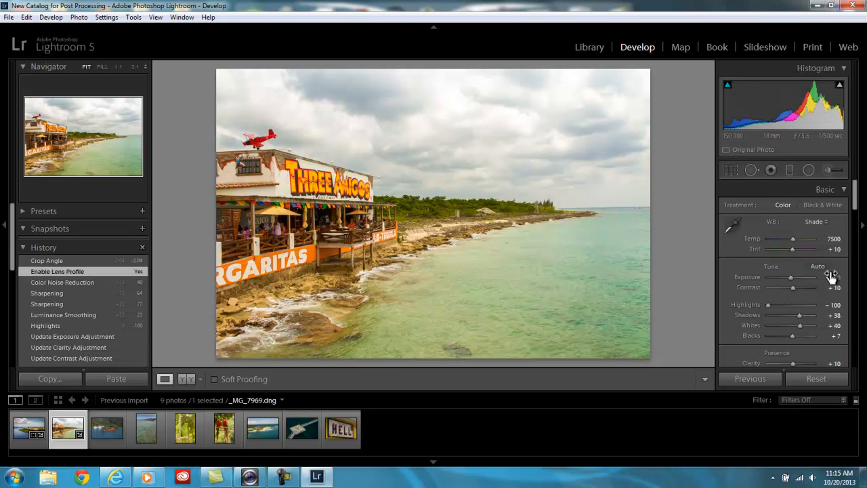
Compare the photo with lens profile corrections off and on, leave them enabled, and inspect the horizon at 1:1.
drag(855, 192, 846, 325)
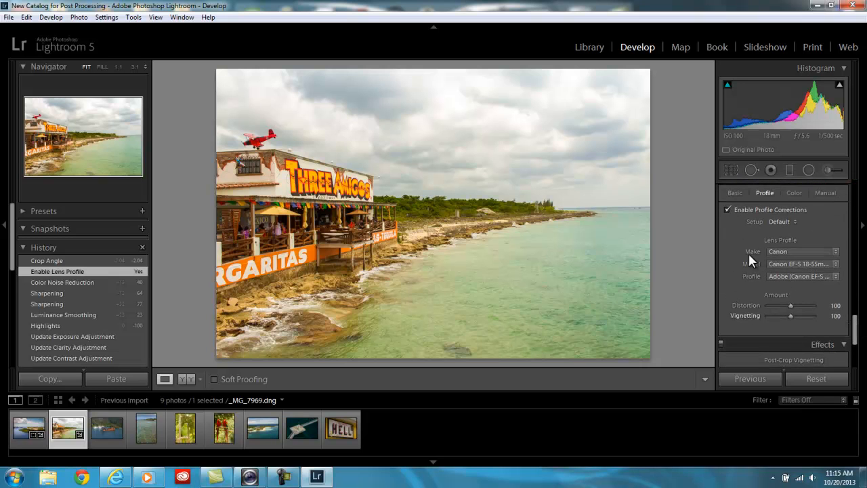
click(728, 209)
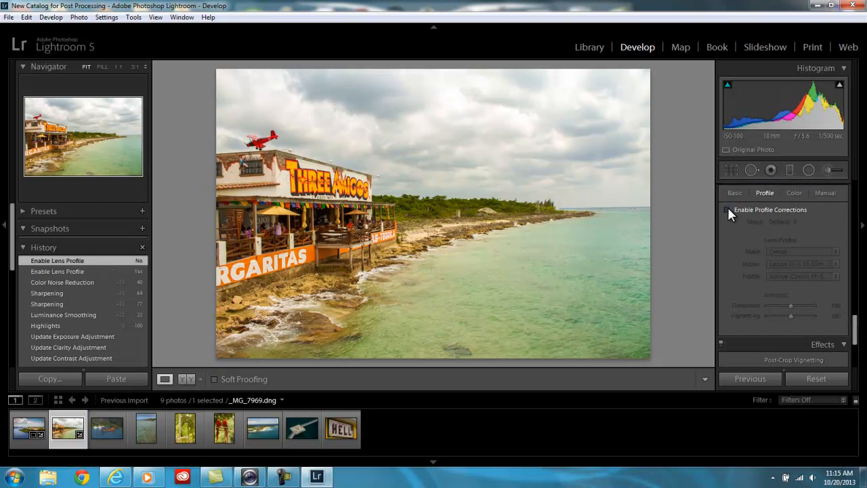
click(727, 210)
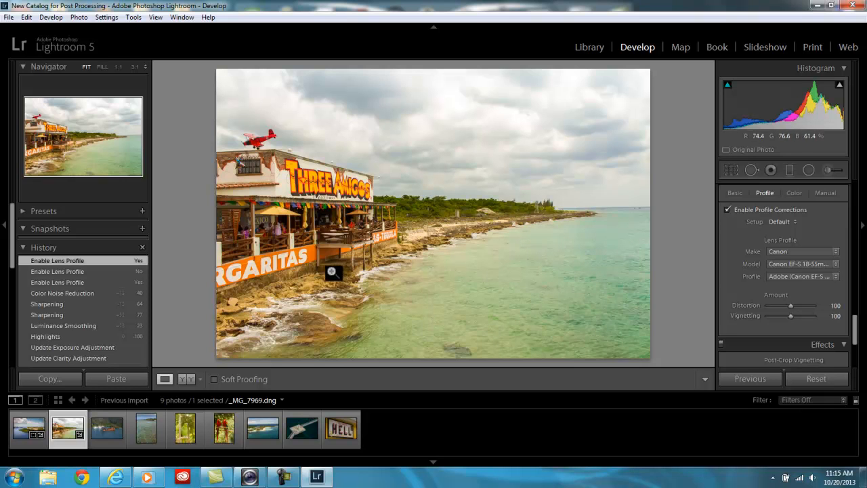
click(633, 209)
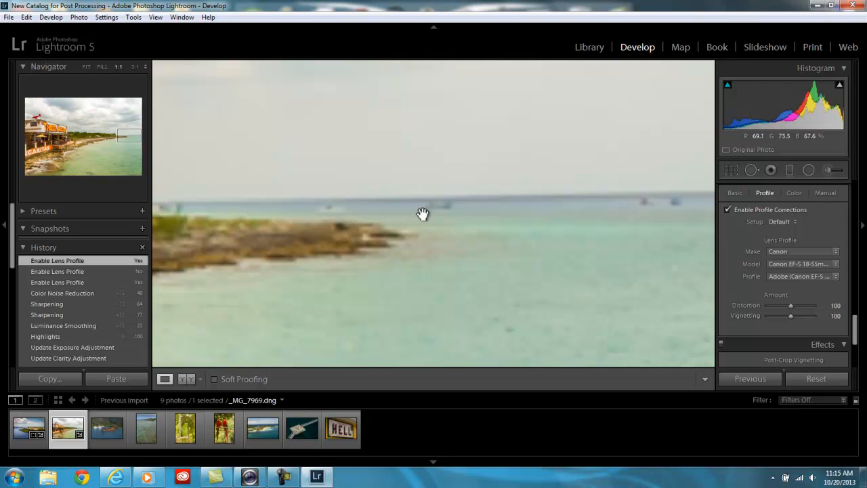
drag(478, 214, 461, 225)
click(462, 224)
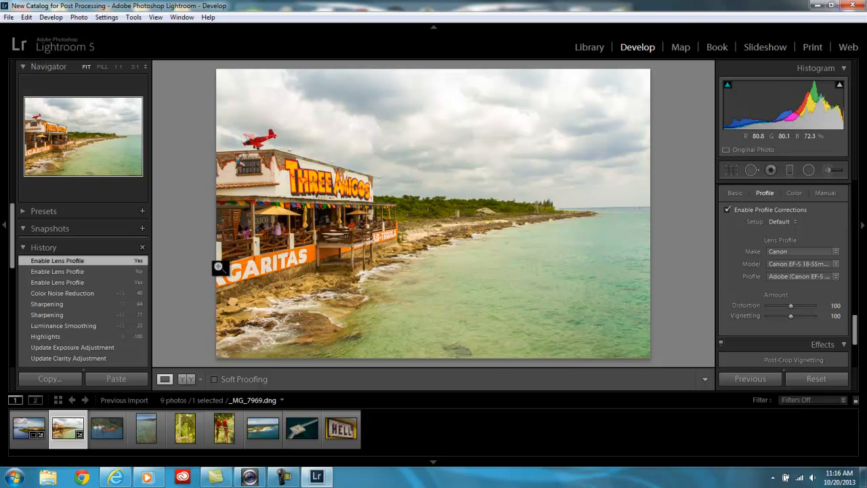
Crop the beach bar photo slightly from its left and bottom edges, and apply the crop.
click(733, 169)
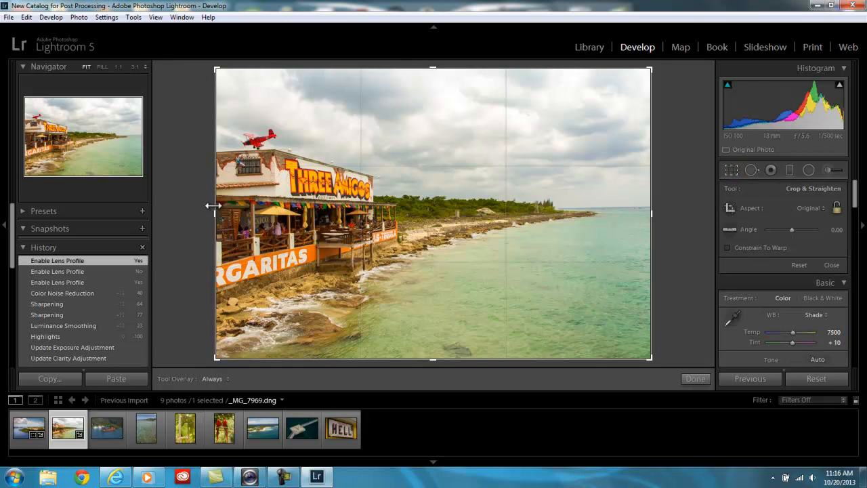
drag(212, 212, 262, 219)
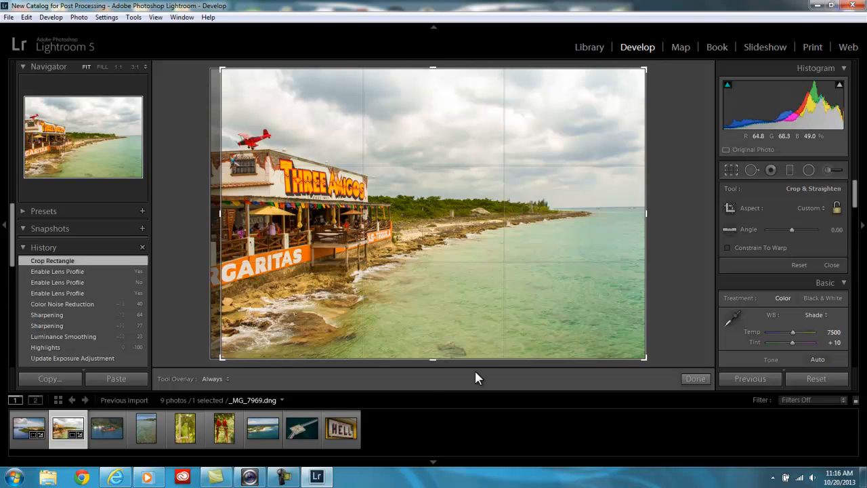
drag(431, 358, 434, 349)
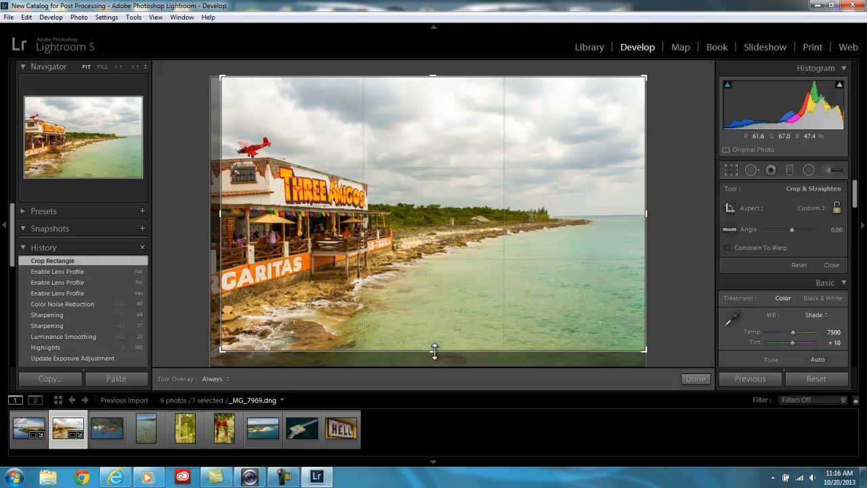
key(Return)
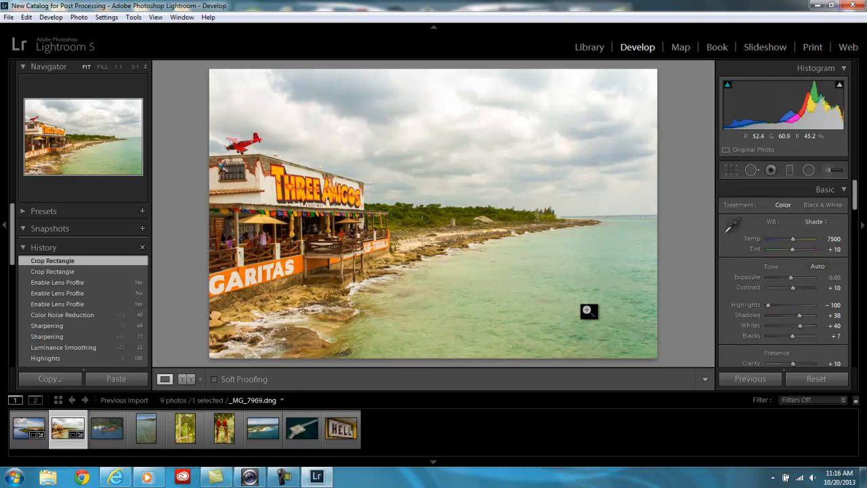
Compare the uncropped and cropped versions in the history, ending on the latest crop state.
drag(855, 196, 859, 263)
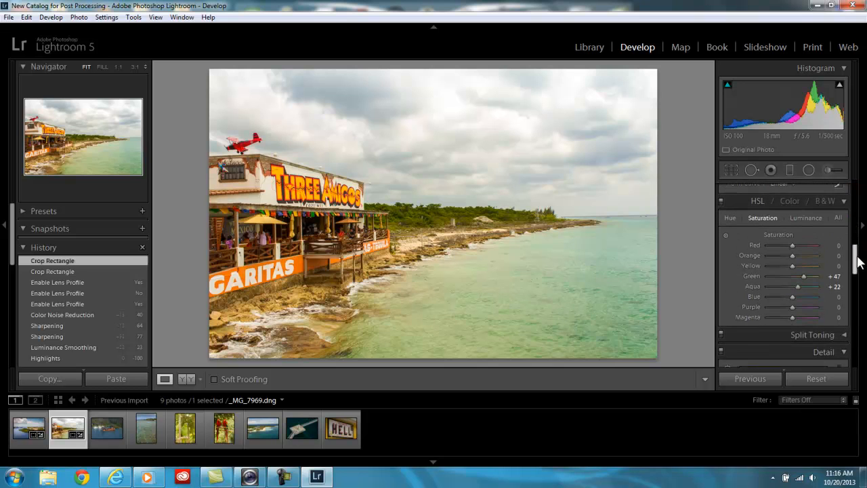
click(59, 271)
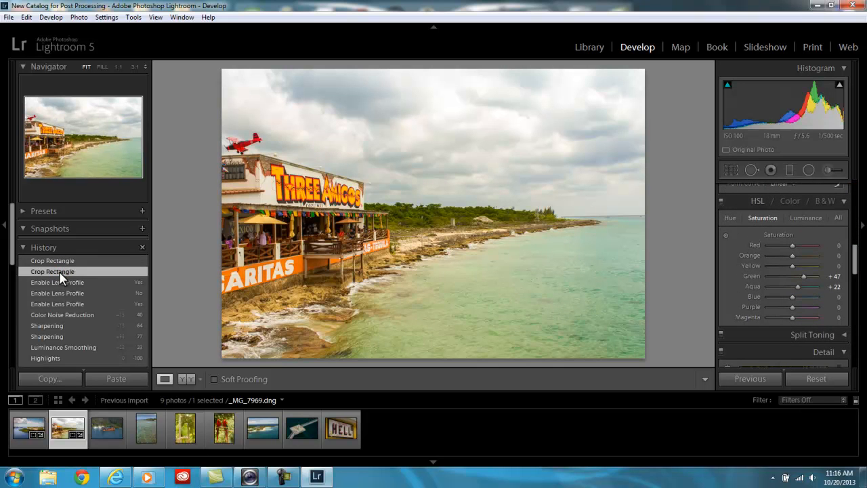
click(59, 282)
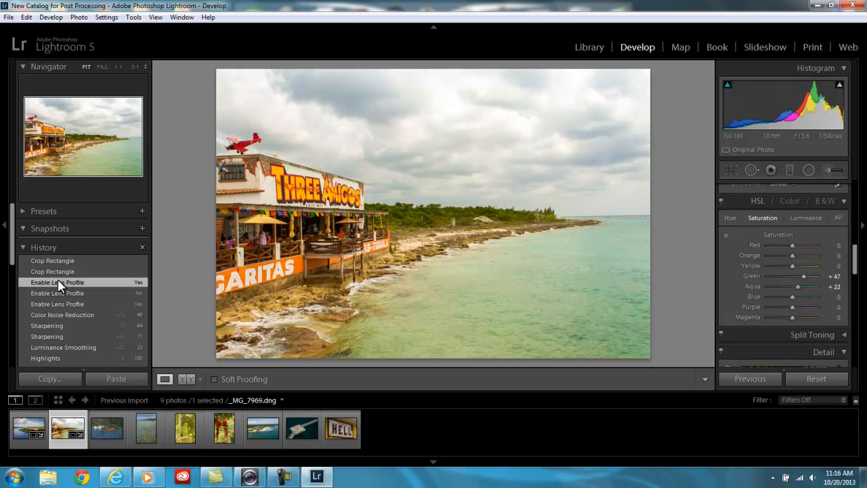
click(57, 272)
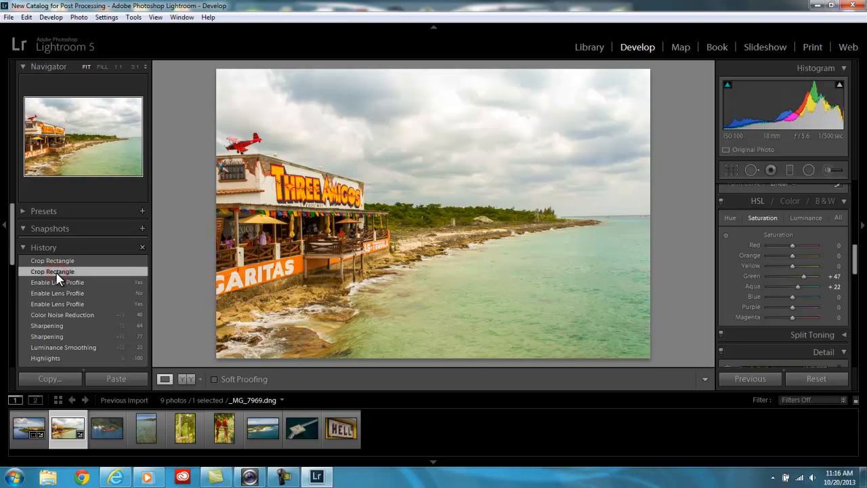
click(57, 261)
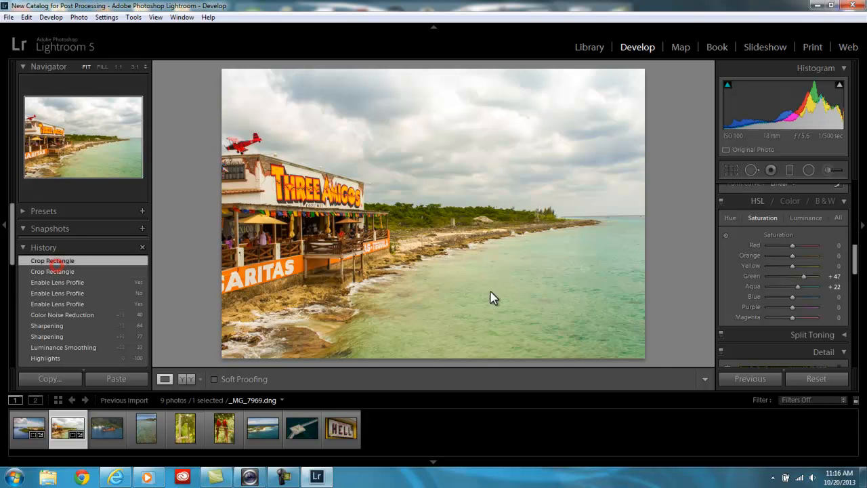
Set the post-crop vignetting Amount to -17 and compare the beach bar photo before and after editing.
drag(862, 260, 863, 347)
drag(788, 288, 783, 289)
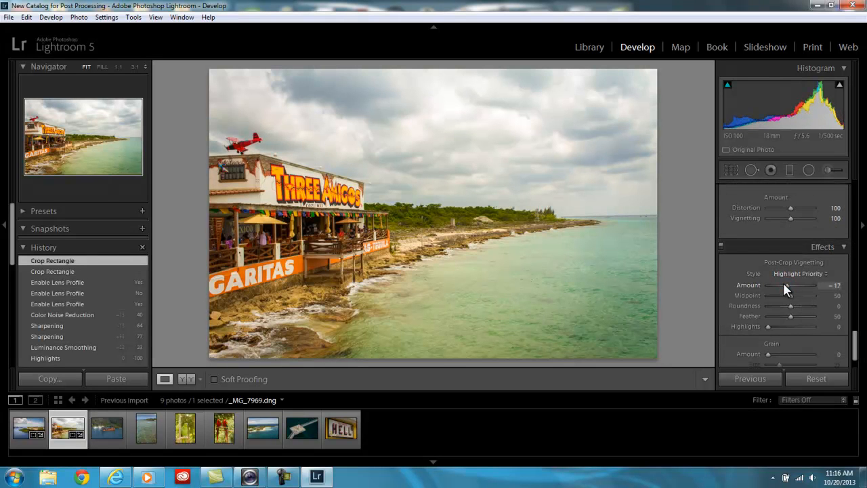
drag(783, 284, 784, 283)
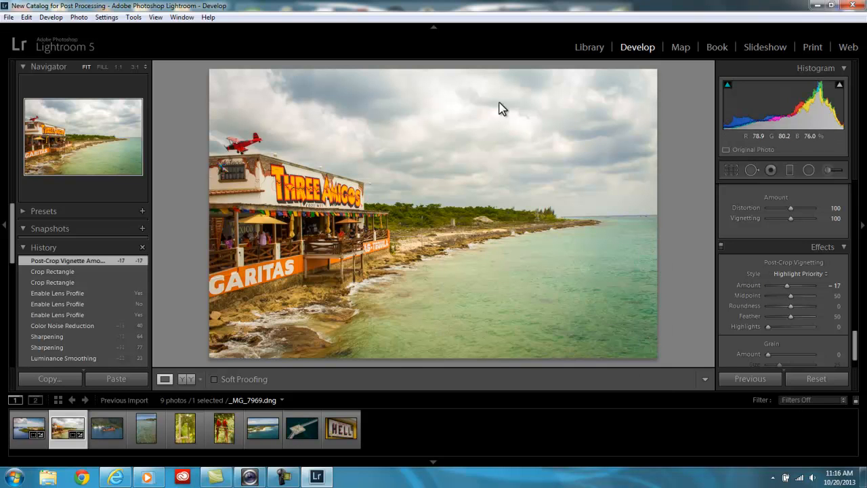
click(187, 379)
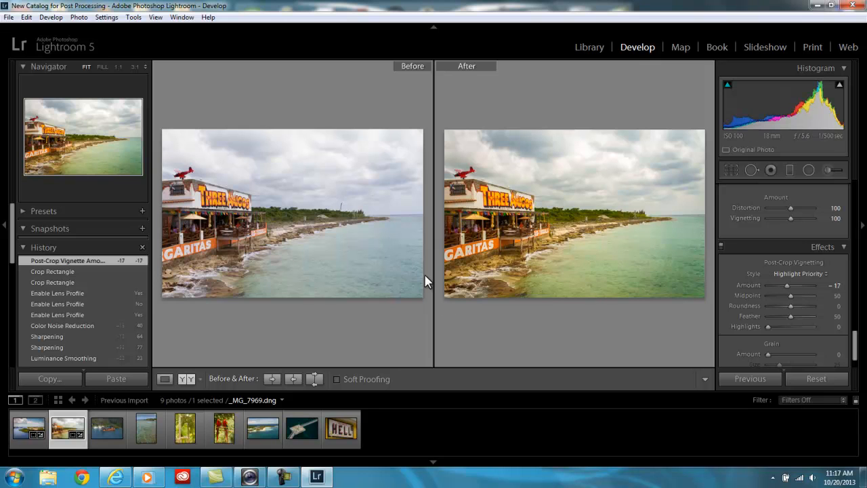
Open the green parrot photo _MG_8391.dng and show it as a single image.
click(108, 440)
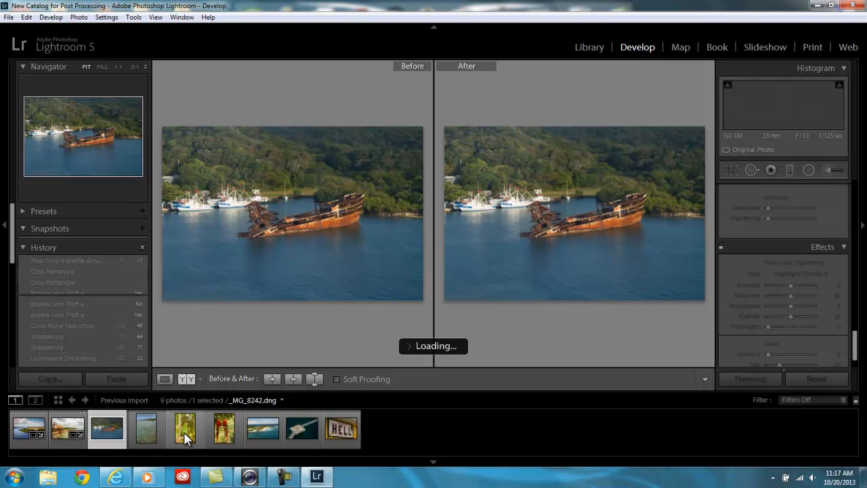
click(185, 433)
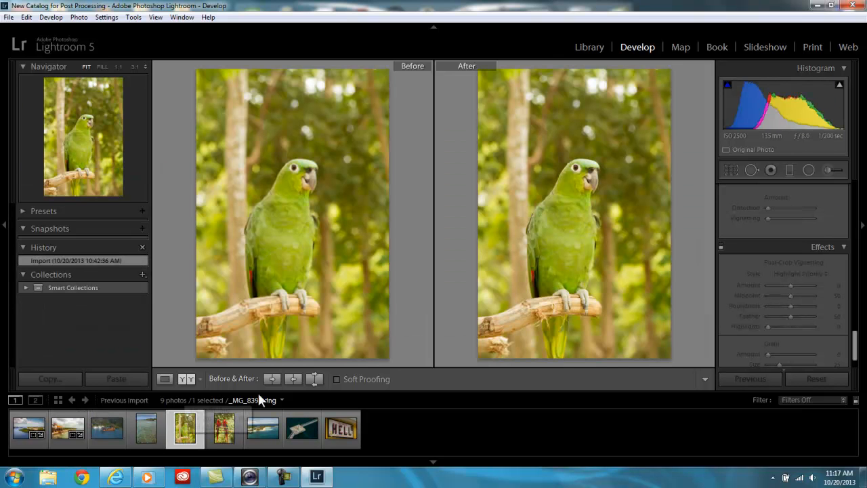
click(172, 378)
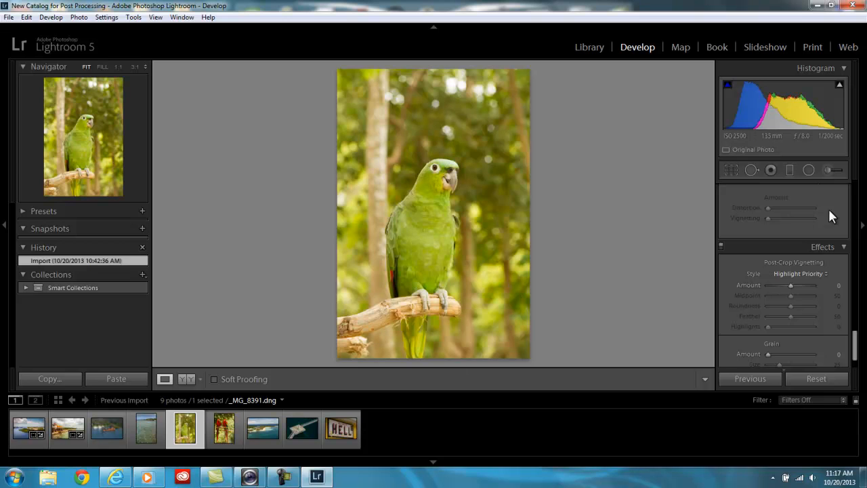
Crop the parrot photo from its top and right edges to frame the bird more tightly, and apply the crop.
click(732, 170)
click(731, 170)
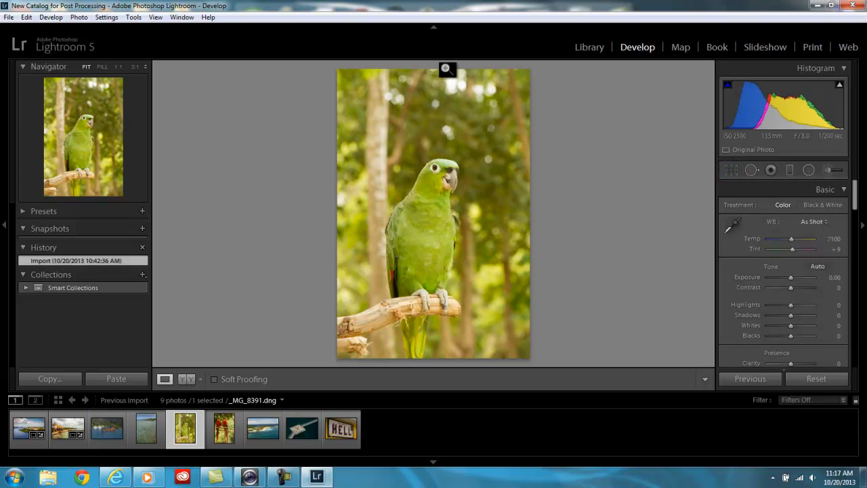
click(732, 170)
drag(435, 62, 432, 90)
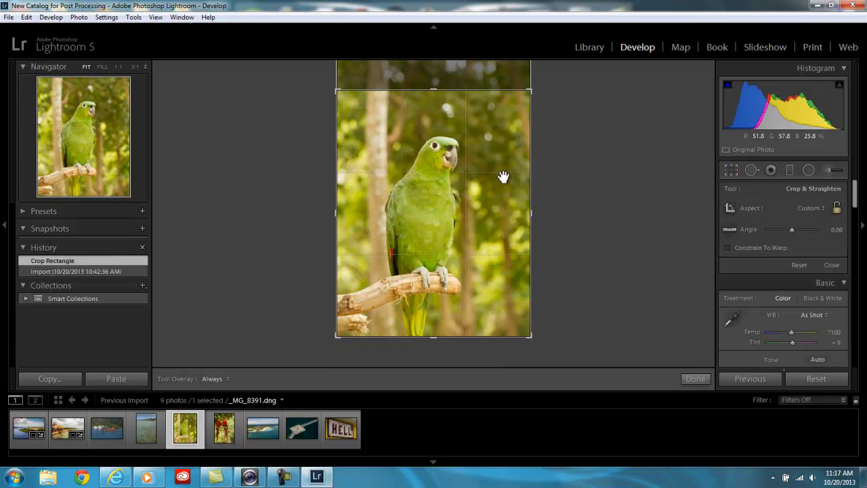
mouse_move(531, 212)
mouse_down()
mouse_move(509, 217)
mouse_move(516, 212)
mouse_up()
key(Return)
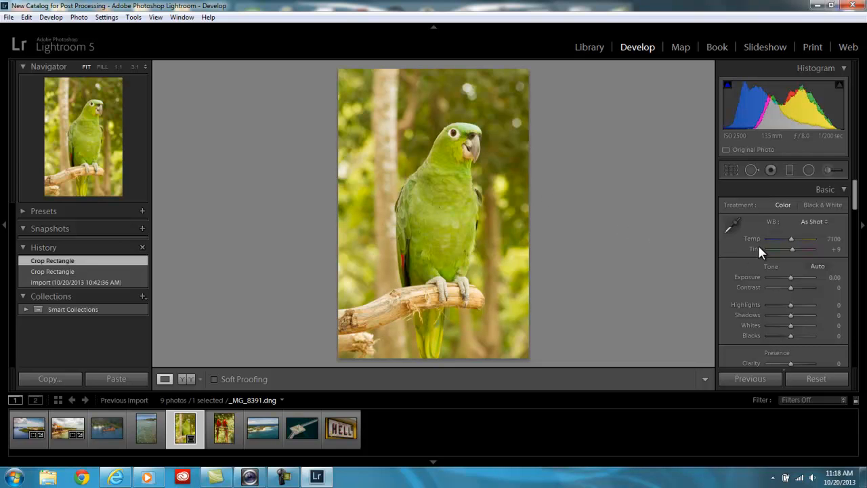
Add a radial filter over the parrot, enlarging and repositioning the ellipse to surround the bird from above its head to its tail.
click(807, 169)
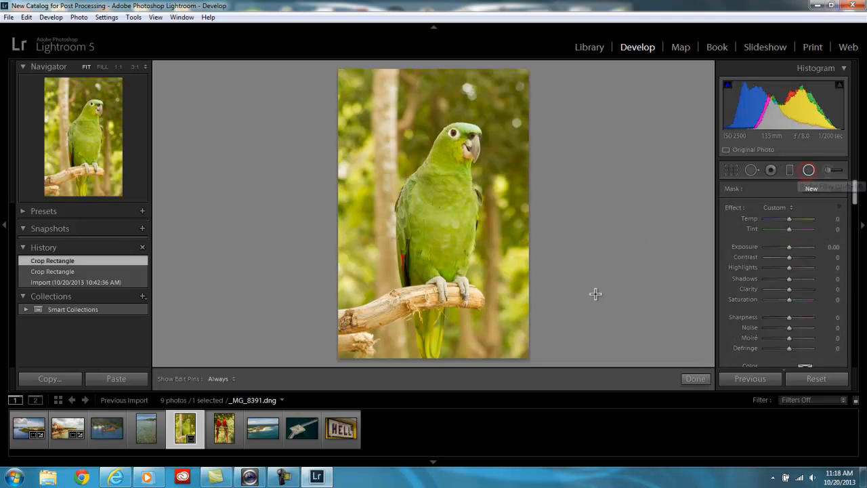
mouse_move(443, 164)
mouse_down()
mouse_move(484, 263)
mouse_move(445, 177)
mouse_move(442, 237)
mouse_move(465, 225)
mouse_up()
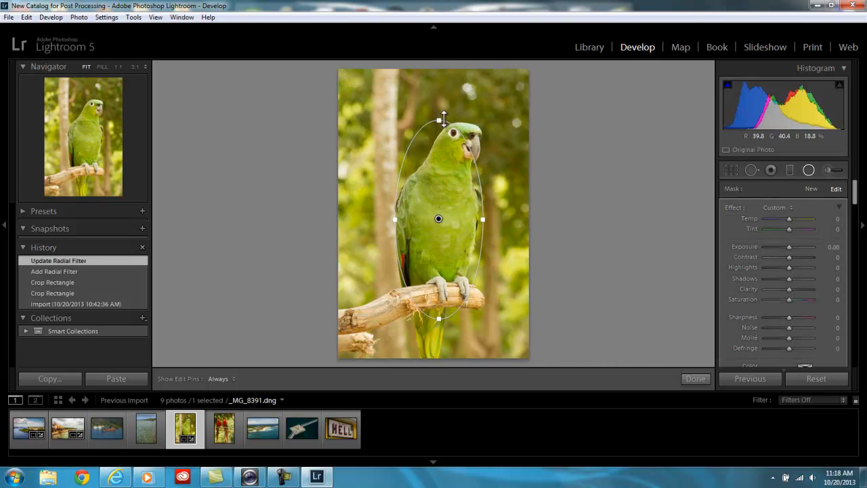
drag(440, 119, 440, 106)
drag(482, 219, 514, 217)
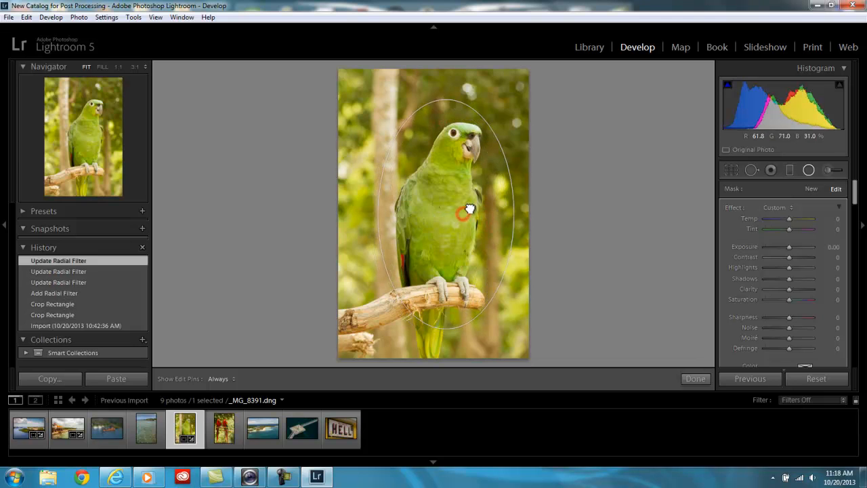
click(470, 214)
drag(447, 332, 443, 354)
drag(443, 270, 441, 274)
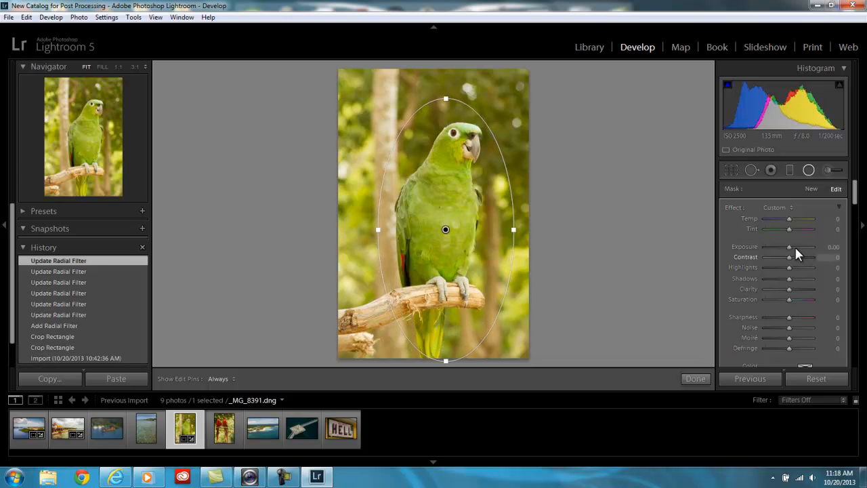
Lower the radial filter's Exposure to -1.06, fine-tune it to darken the background, finish the filter, and compare before and after.
drag(790, 246, 789, 247)
drag(788, 246, 785, 246)
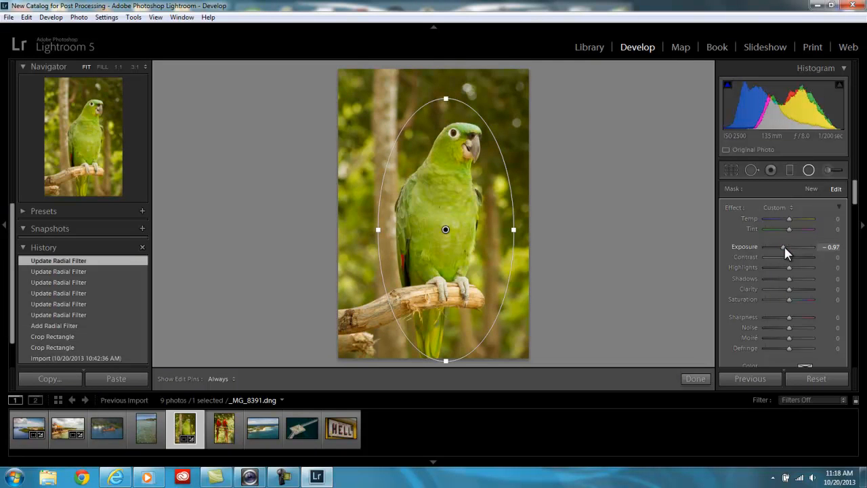
drag(784, 244, 783, 246)
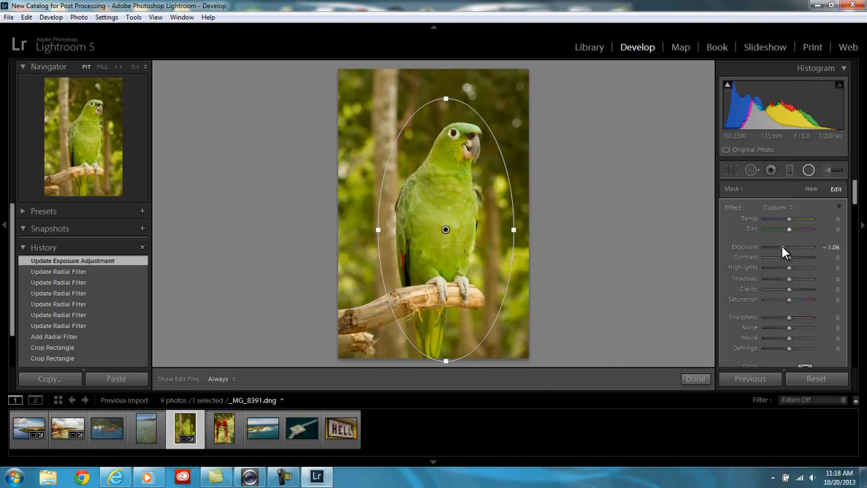
drag(768, 246, 781, 249)
click(696, 378)
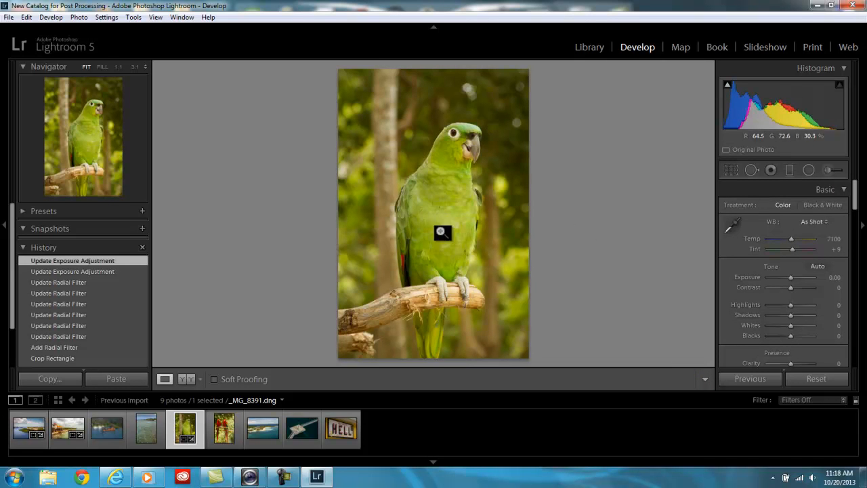
click(186, 379)
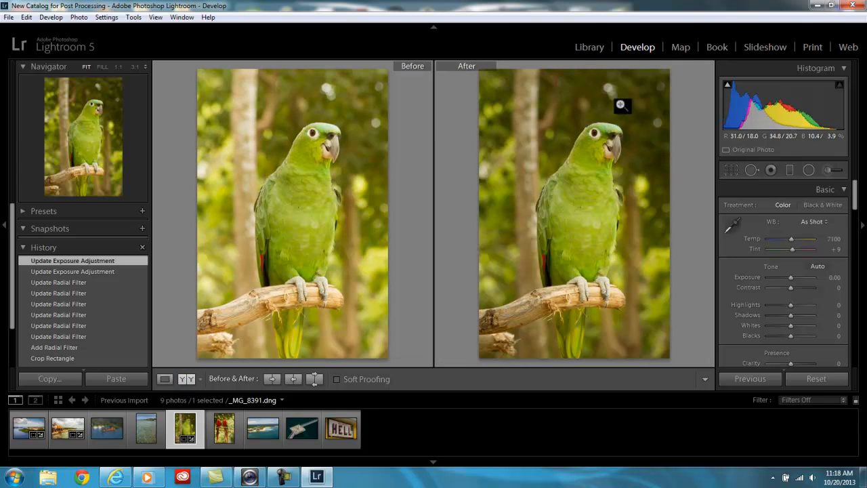
click(163, 378)
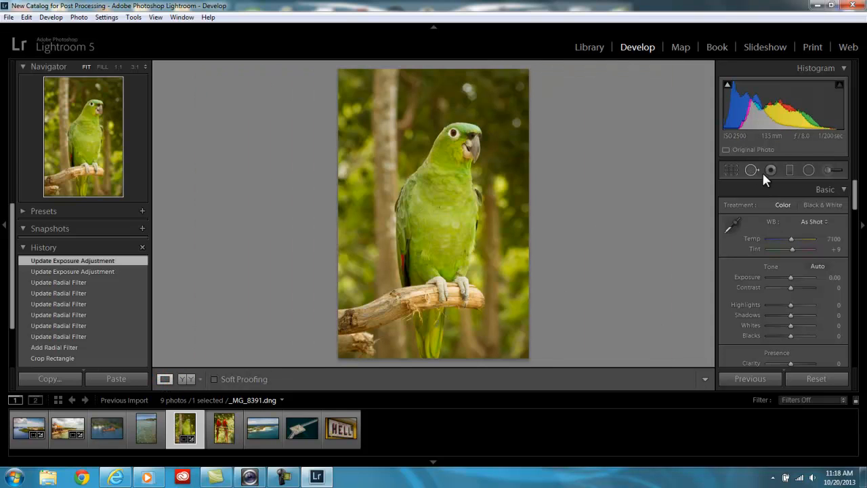
Add a diagonal graduated filter over the photo's lower-left corner and lower its Exposure to about -0.60.
click(790, 170)
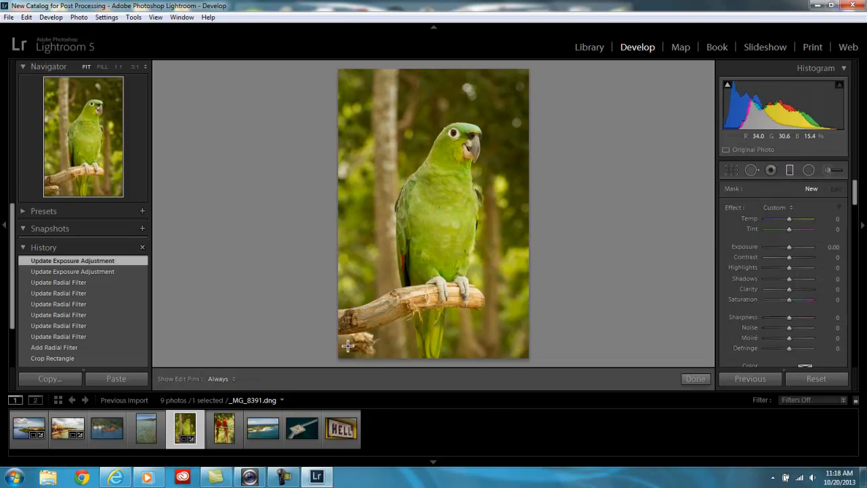
drag(344, 357, 418, 313)
drag(790, 247, 786, 248)
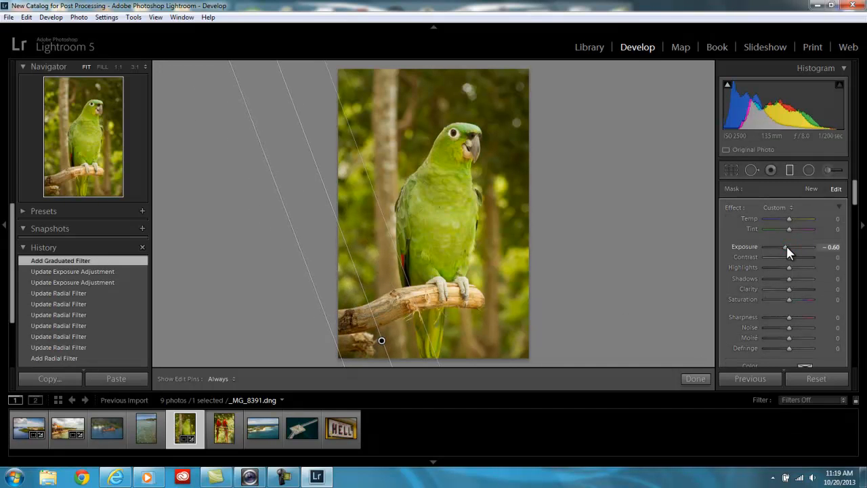
click(686, 378)
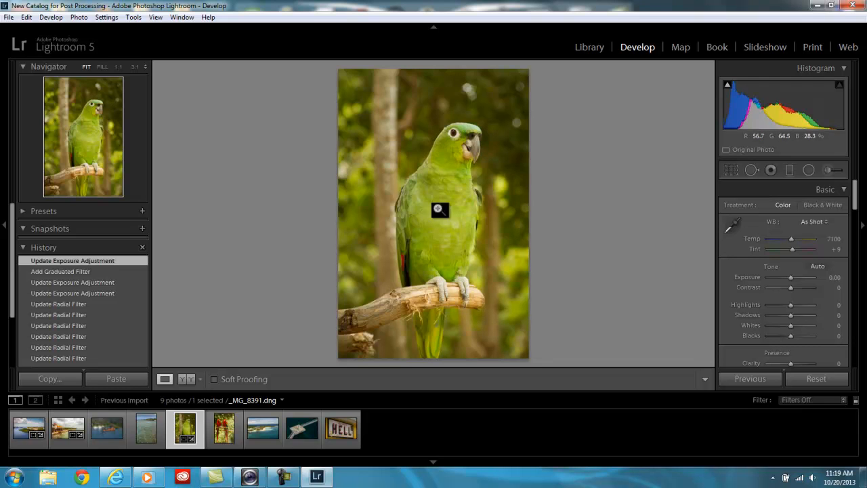
With an adjustment brush set to Highlights -61, paint over the tree trunk and the background around the parrot.
click(808, 170)
click(830, 169)
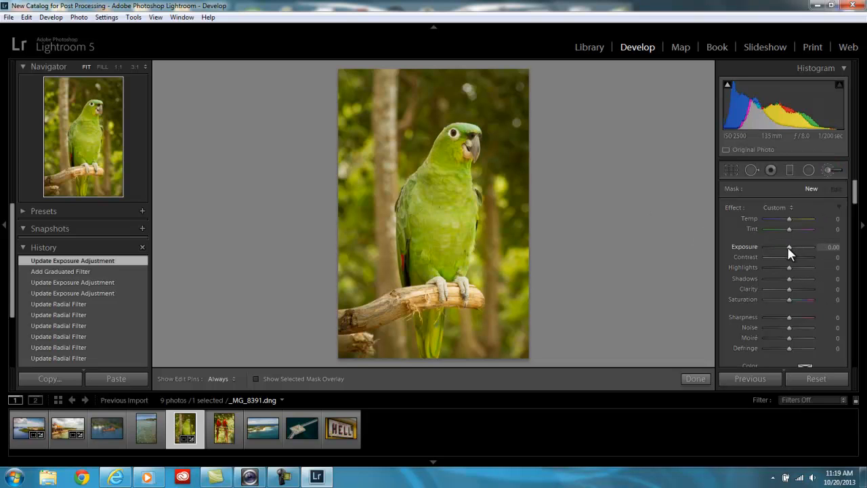
drag(787, 270, 773, 269)
key(h)
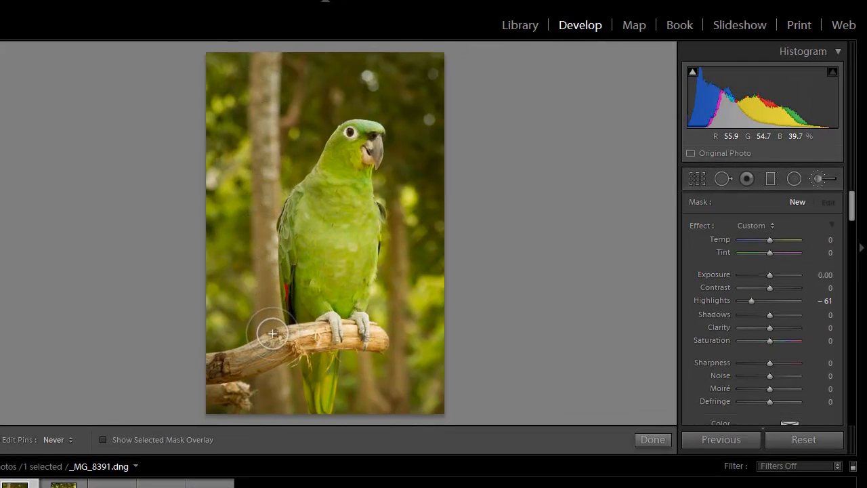
click(269, 386)
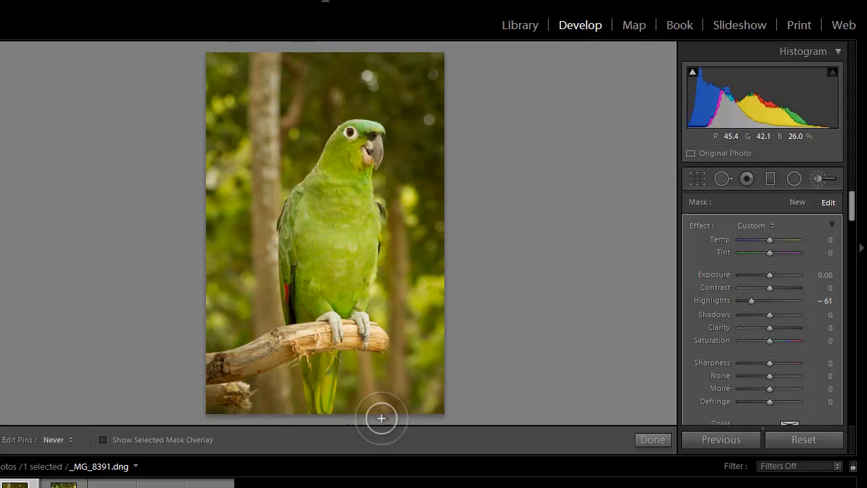
click(421, 415)
mouse_move(445, 363)
mouse_down()
mouse_move(449, 283)
mouse_move(415, 305)
mouse_move(456, 281)
mouse_up()
click(411, 195)
click(222, 310)
key(h)
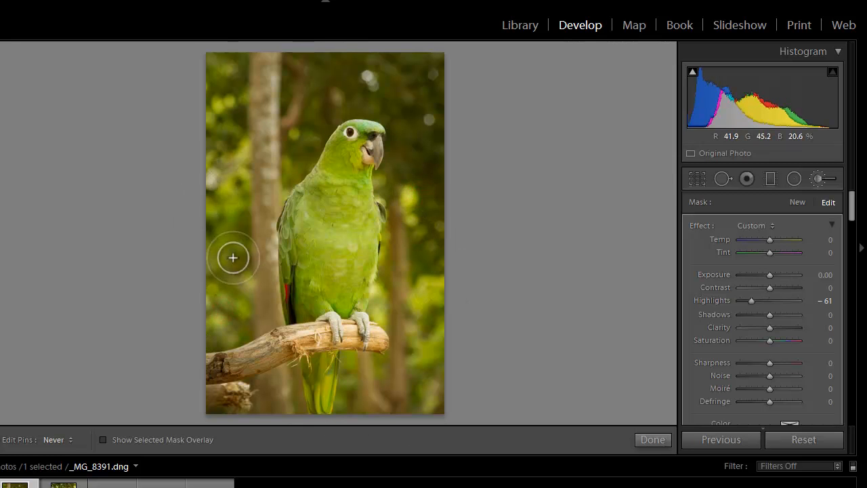
click(265, 389)
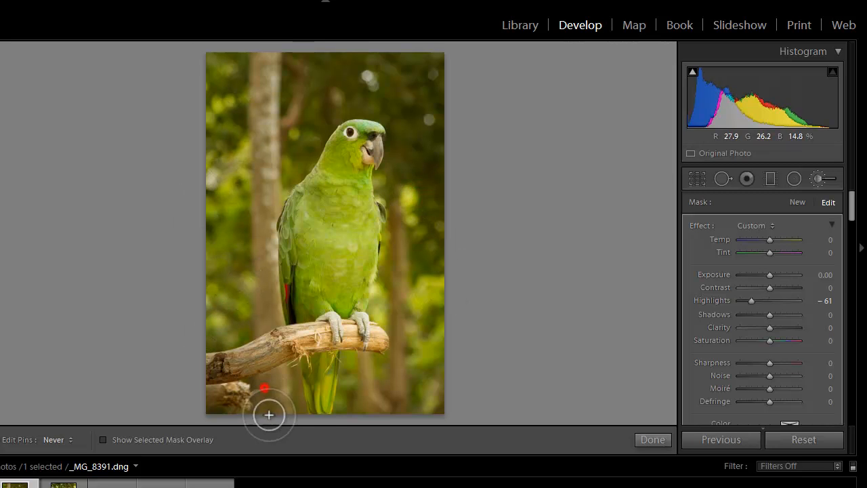
Lower the background brush adjustment's Highlights to -100 and finish the brush edit.
key(h)
click(751, 301)
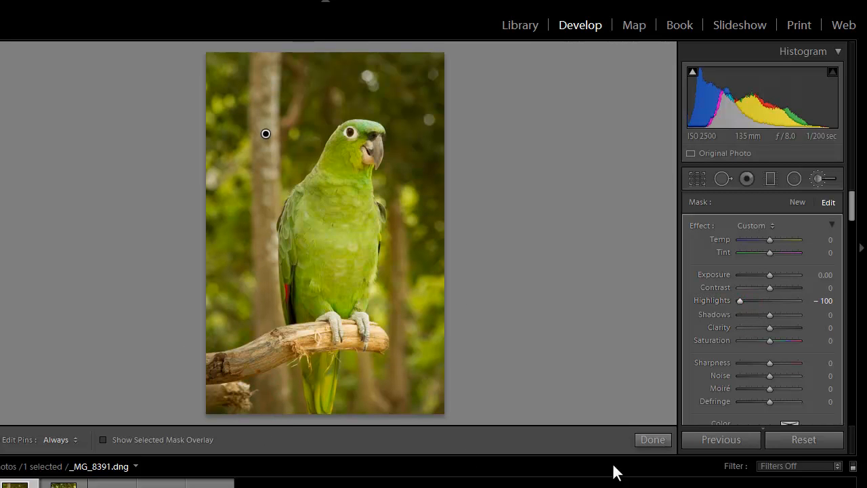
click(643, 437)
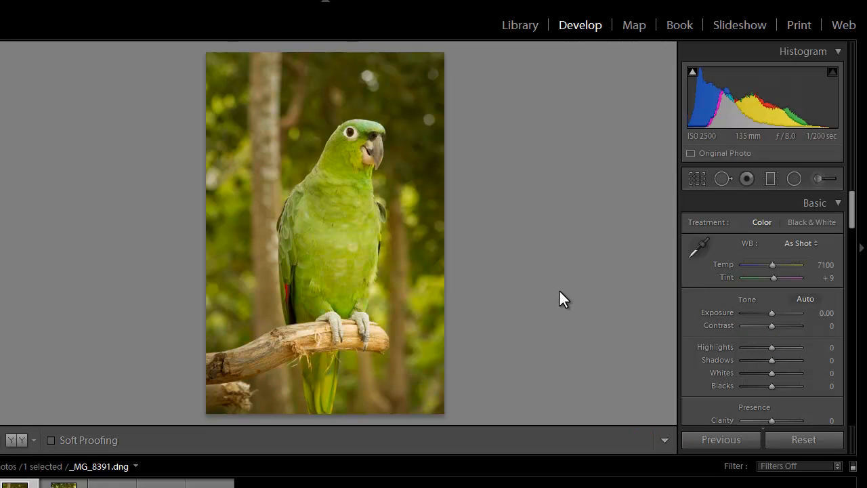
Try lowering the photo's overall Exposure to about -0.24, and reset it to 0.00.
click(768, 313)
drag(767, 311, 765, 311)
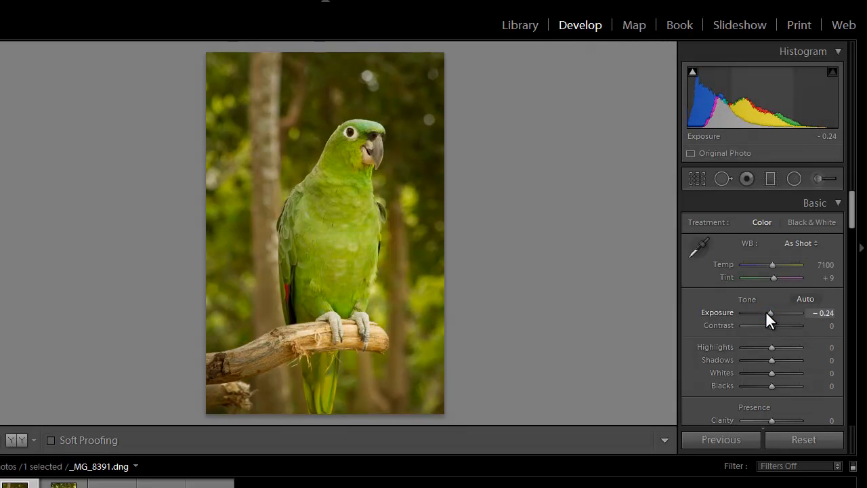
double_click(766, 310)
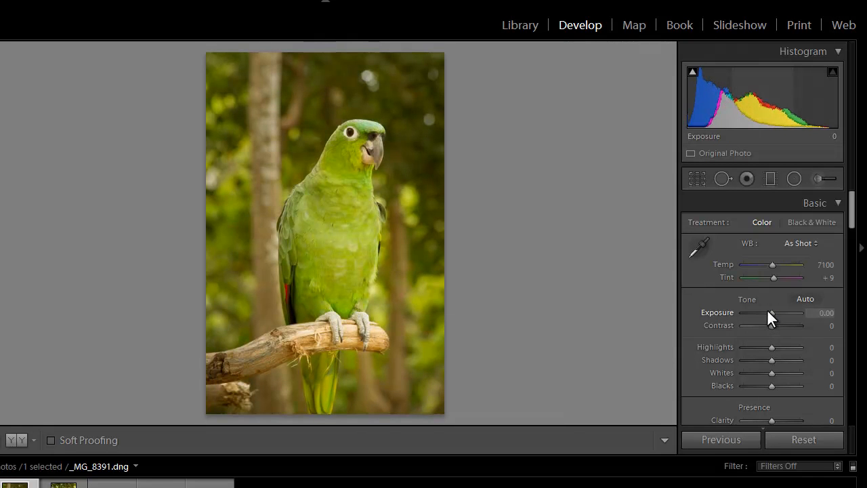
Reset the brush effect, set its Clarity to 29, paint over the parrot and the branch, and finish the brush edit.
click(821, 177)
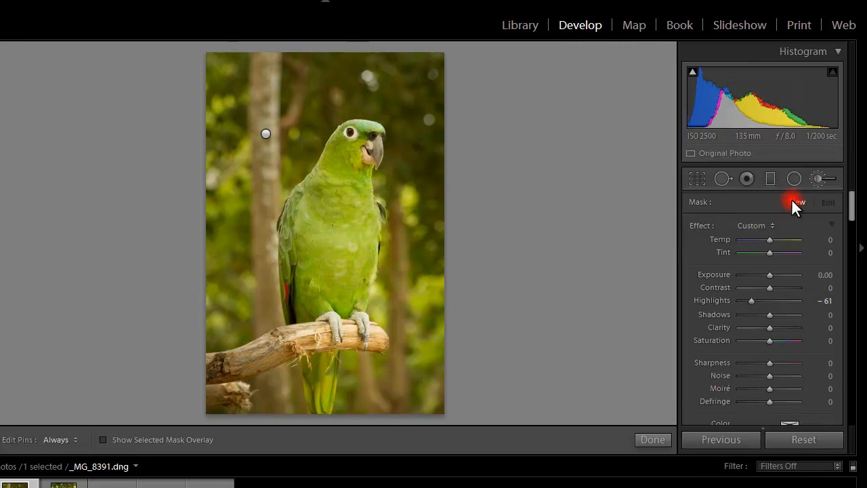
drag(771, 327, 776, 324)
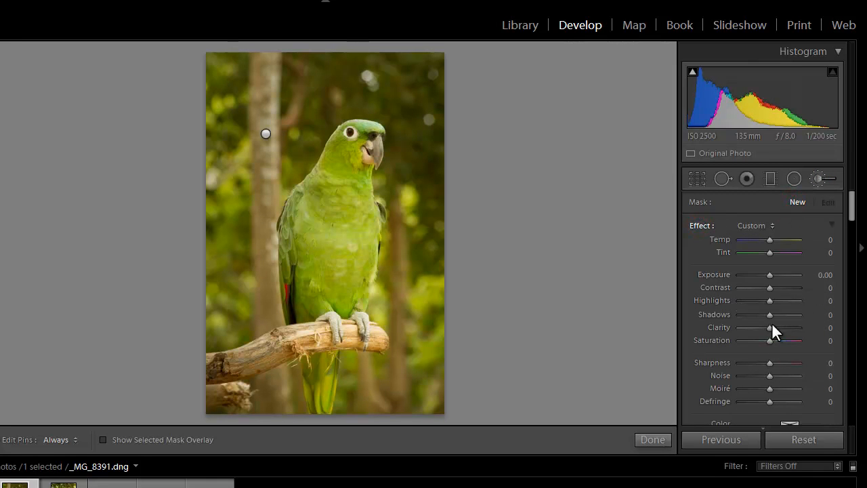
drag(794, 291, 793, 291)
key(h)
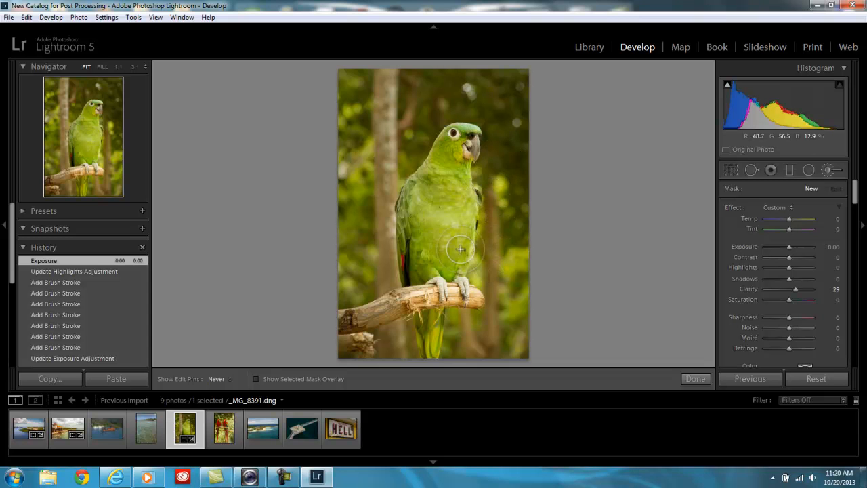
mouse_move(363, 319)
mouse_down()
mouse_move(347, 319)
mouse_move(478, 298)
mouse_move(403, 302)
mouse_up()
key(h)
click(696, 379)
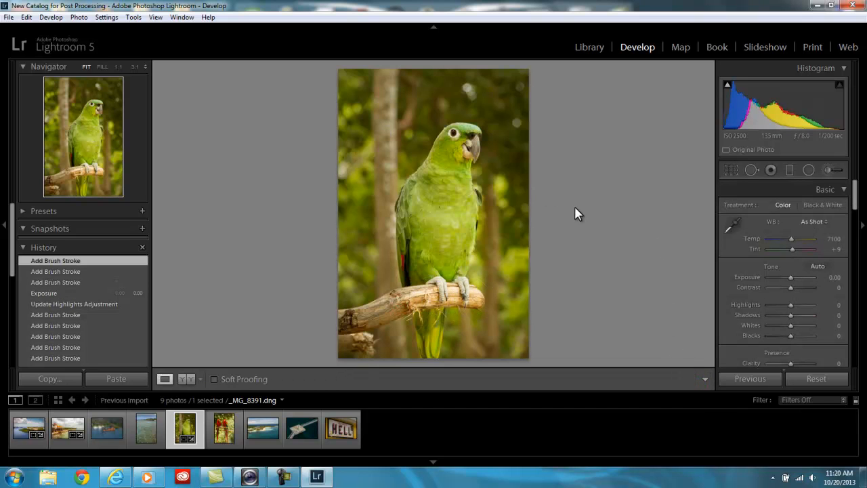
Try the Daylight and Auto white balance presets on the parrot photo, and return to As Shot.
scroll(854, 203, down, 3)
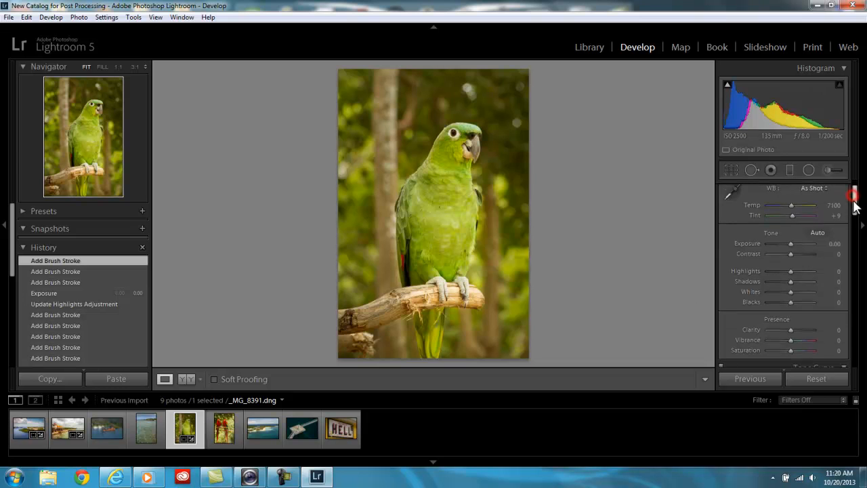
scroll(858, 202, up, 3)
click(813, 218)
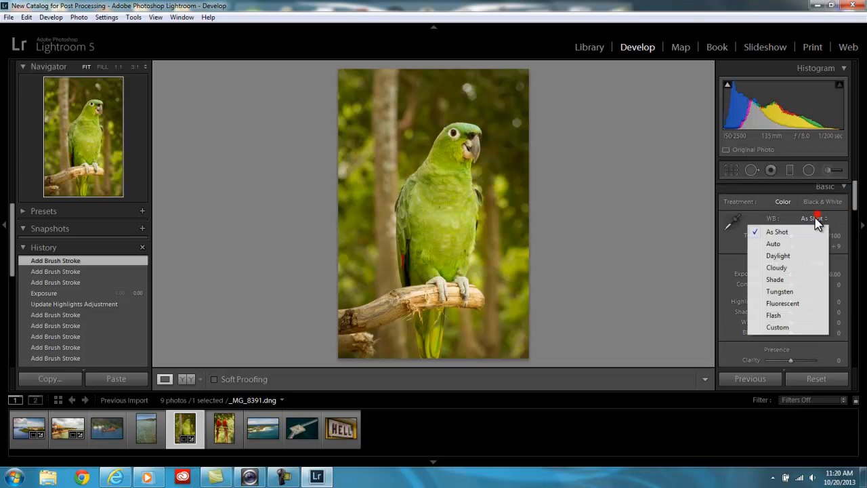
click(780, 262)
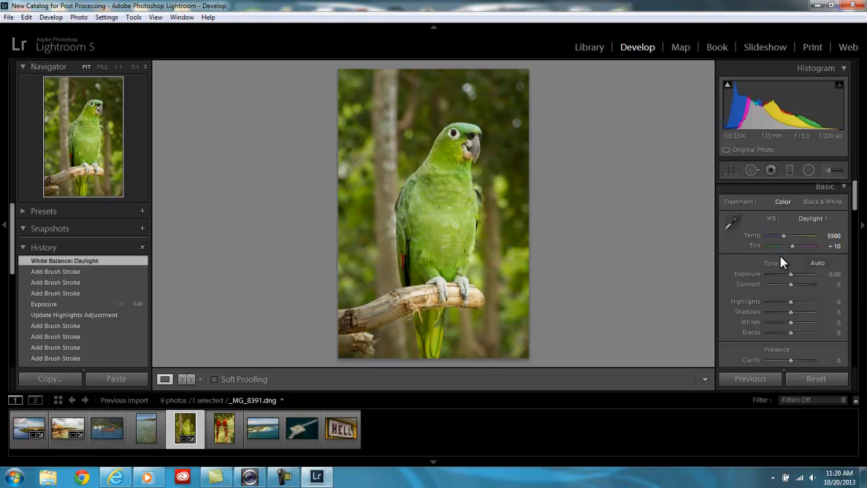
click(817, 216)
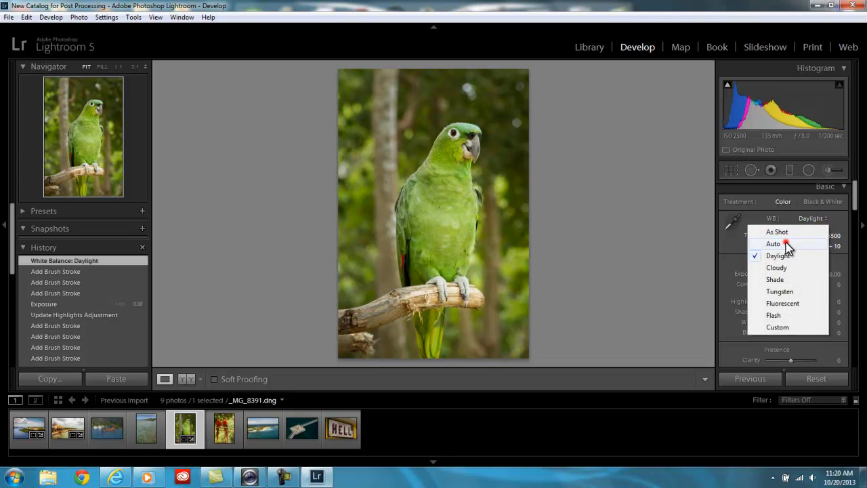
click(786, 244)
click(820, 218)
click(786, 228)
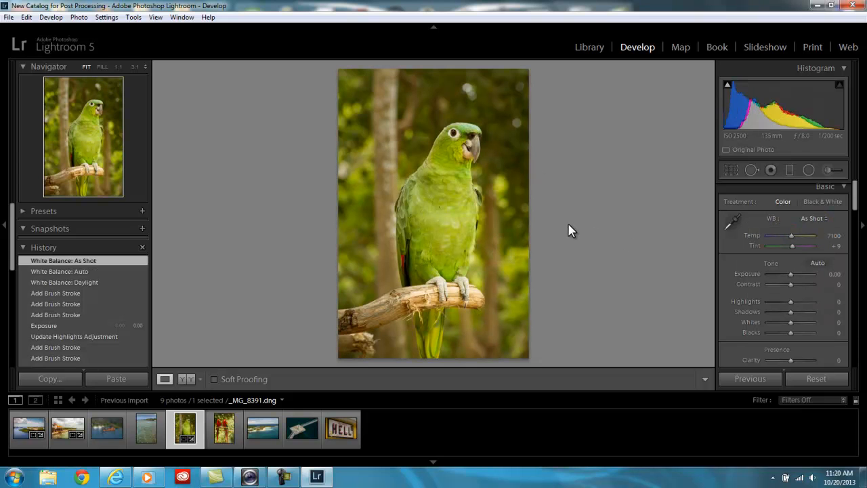
Check the color temperature, and raise the photo's Clarity to +2 and Vibrance to +21.
drag(790, 231, 795, 240)
drag(857, 203, 855, 230)
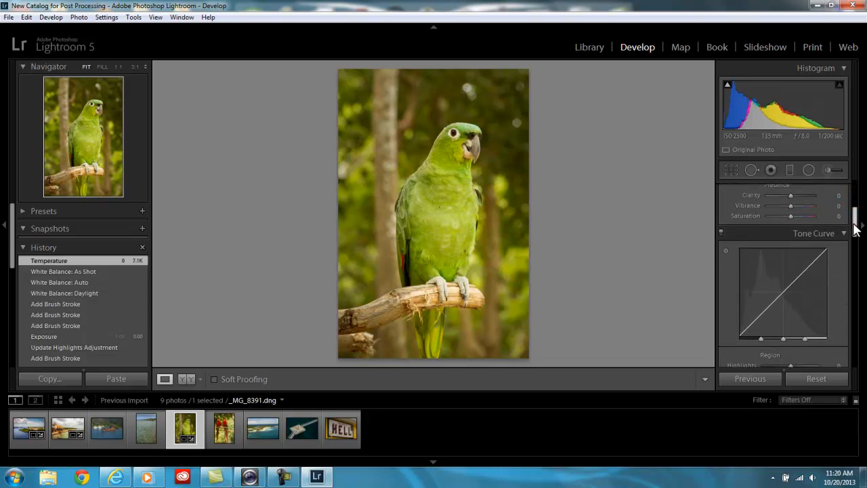
drag(792, 195, 796, 205)
Set the Green saturation to -7 and the Yellow saturation to +18, and compare before and after side by side.
drag(855, 225, 857, 251)
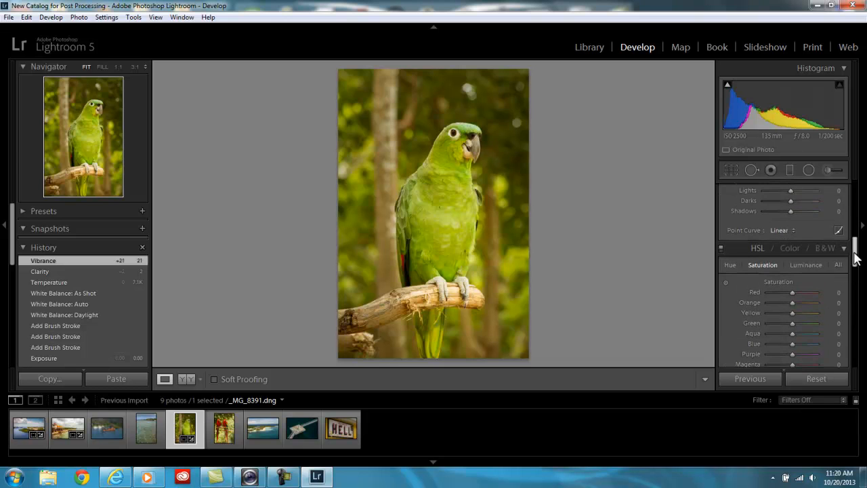
click(792, 324)
drag(793, 324, 791, 321)
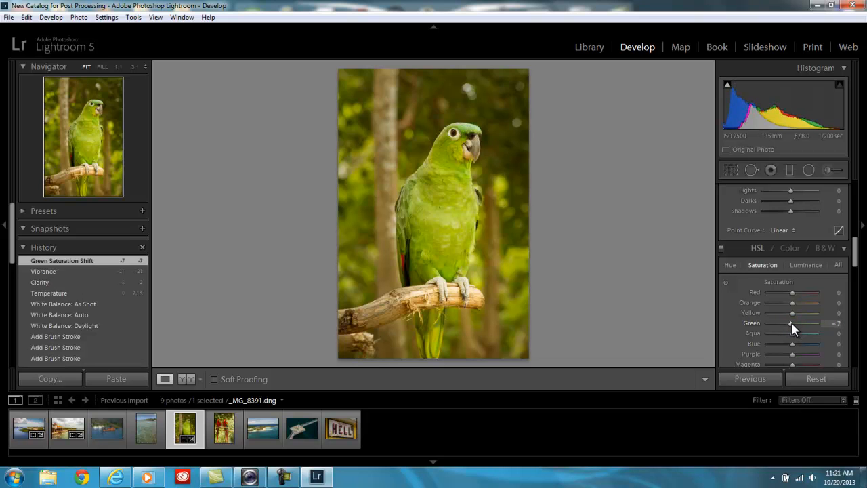
drag(790, 312, 792, 312)
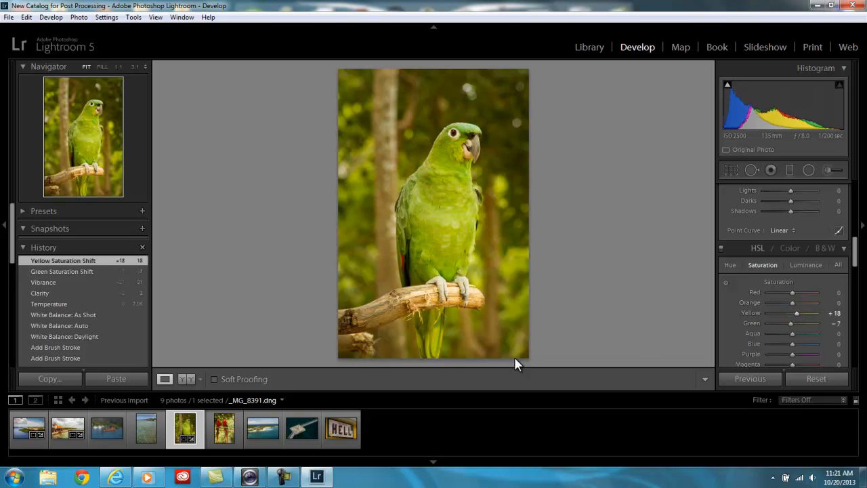
click(186, 380)
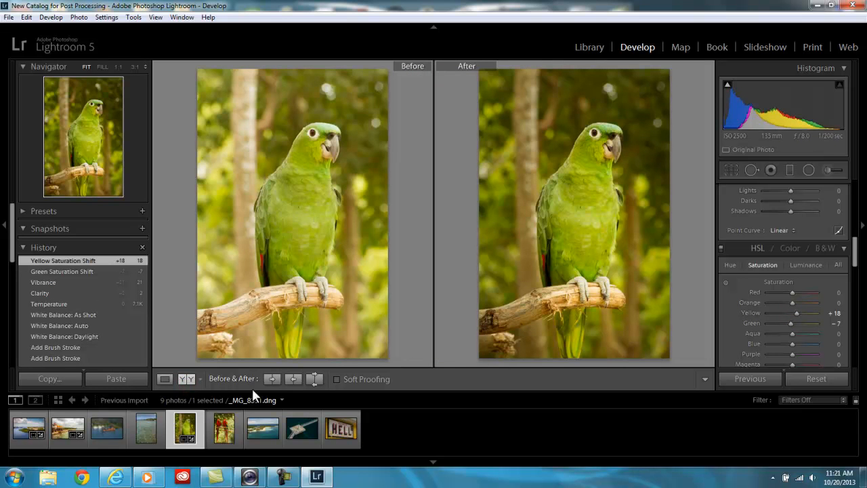
click(164, 379)
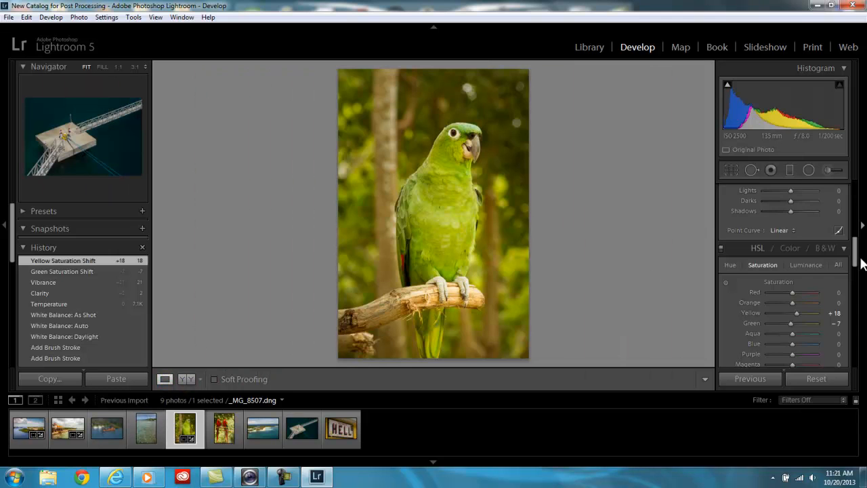
Increase the sharpening Amount to 52 and set the Luminance noise reduction to 18.
drag(855, 252, 857, 294)
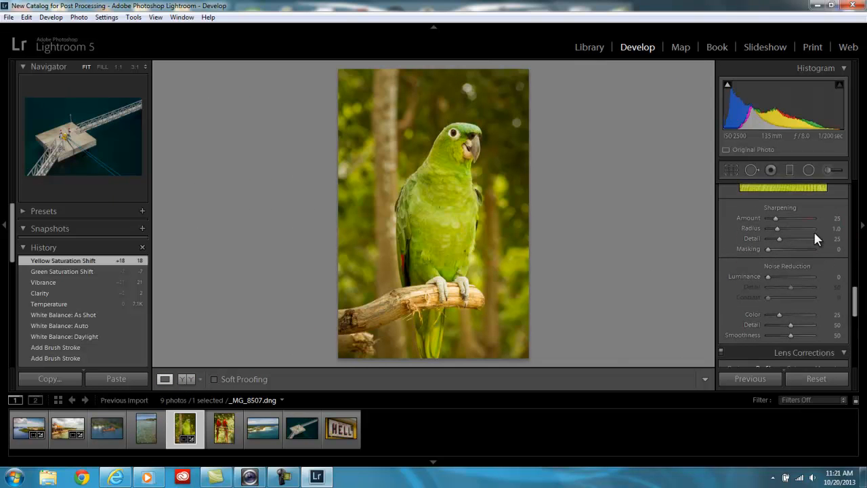
drag(776, 217, 783, 218)
drag(769, 275, 778, 276)
Enable the lens profile corrections and add a post-crop vignette with an Amount of -31.
drag(854, 303, 855, 344)
click(777, 285)
drag(789, 316, 782, 316)
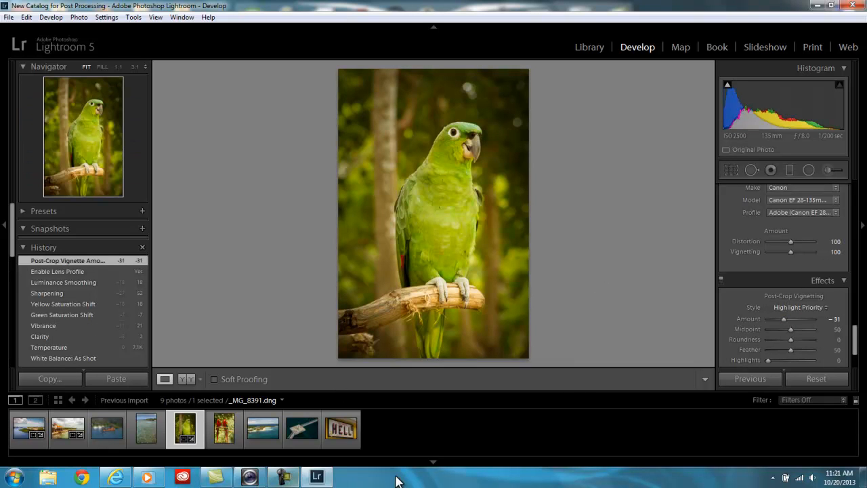
click(290, 478)
click(732, 417)
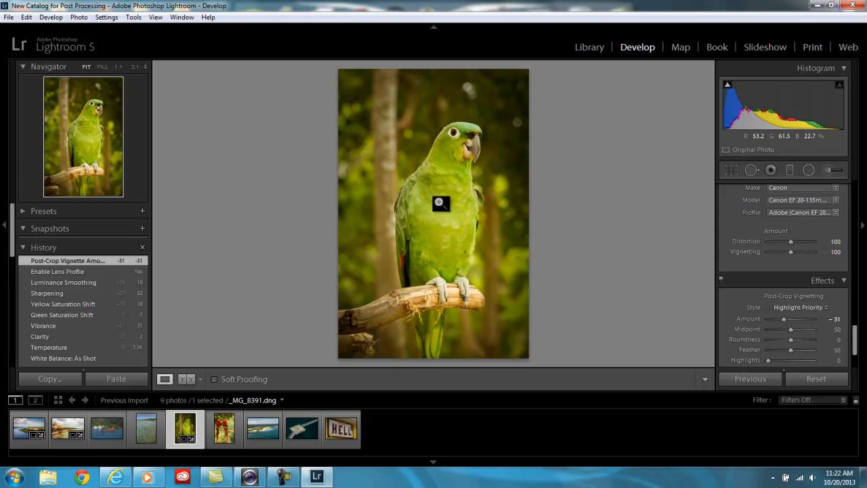
Reset the adjustment brush, lower its Highlights, and paint a new adjustment over the parrot's feet.
click(827, 169)
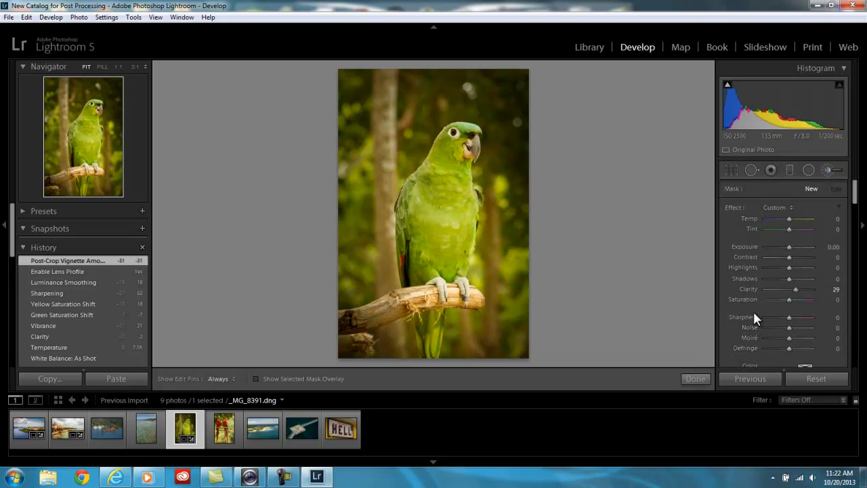
double_click(735, 206)
drag(787, 270, 780, 269)
click(441, 290)
key(h)
mouse_move(442, 298)
mouse_down()
mouse_move(460, 275)
mouse_move(463, 305)
mouse_move(438, 290)
mouse_move(401, 302)
mouse_move(441, 291)
mouse_move(473, 297)
mouse_move(443, 288)
mouse_move(429, 290)
mouse_move(493, 297)
mouse_up()
Set the feet adjustment's Highlights to -100 and Exposure to -0.41, and finish the brush edit.
drag(780, 271, 732, 266)
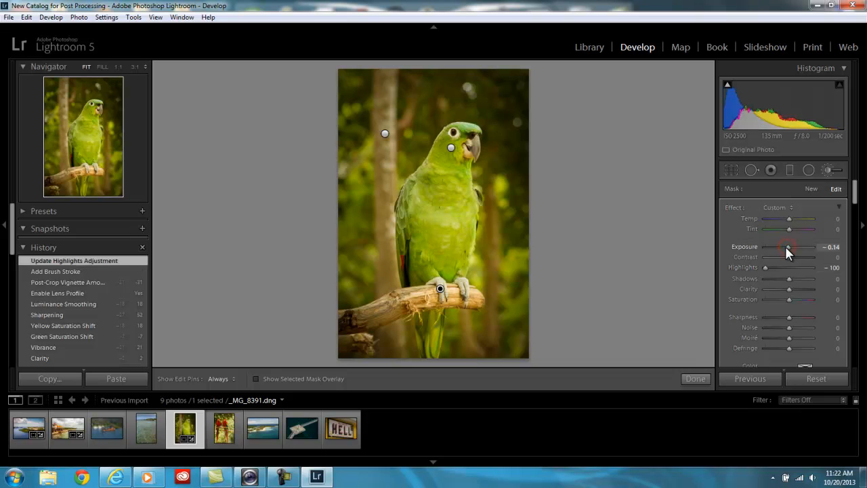
drag(785, 246, 783, 245)
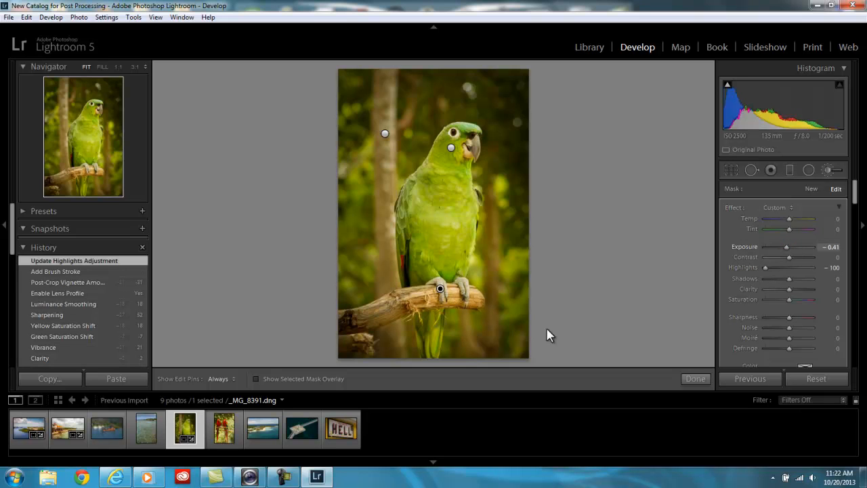
click(695, 378)
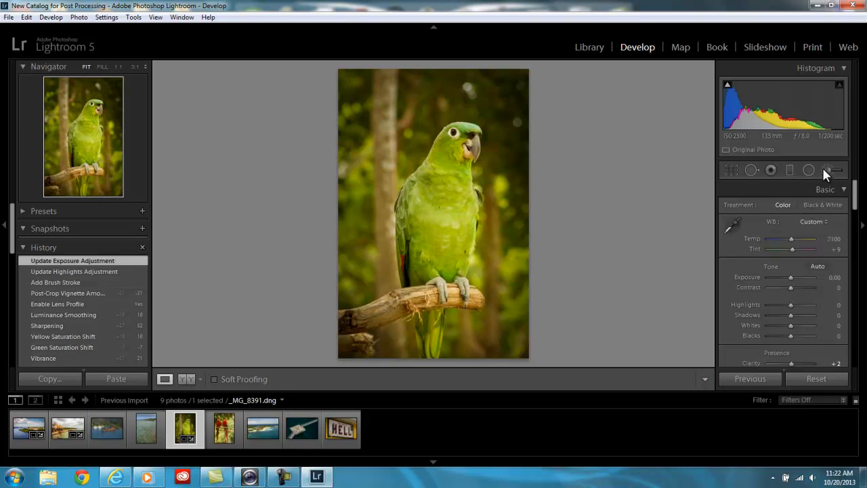
Reset the brush, paint the area around the parrot's eye with Highlights 36, set Shadows to 38, and finish the brush edit.
click(823, 169)
double_click(727, 208)
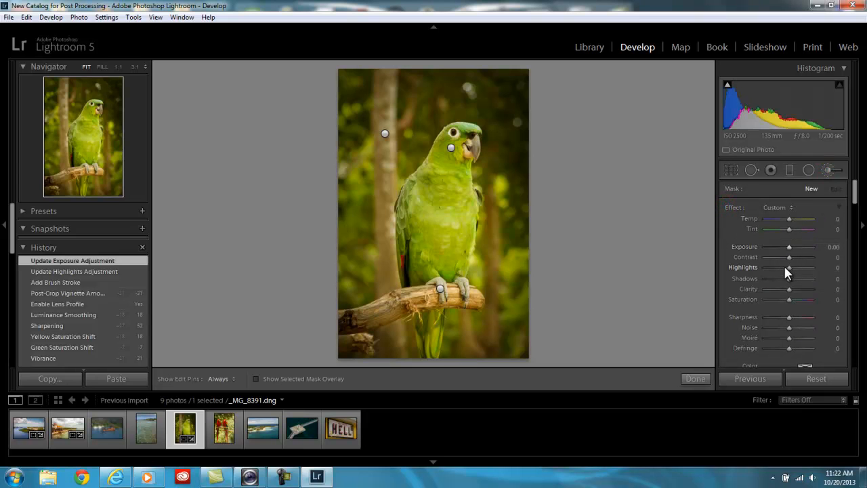
drag(789, 267, 797, 267)
key(h)
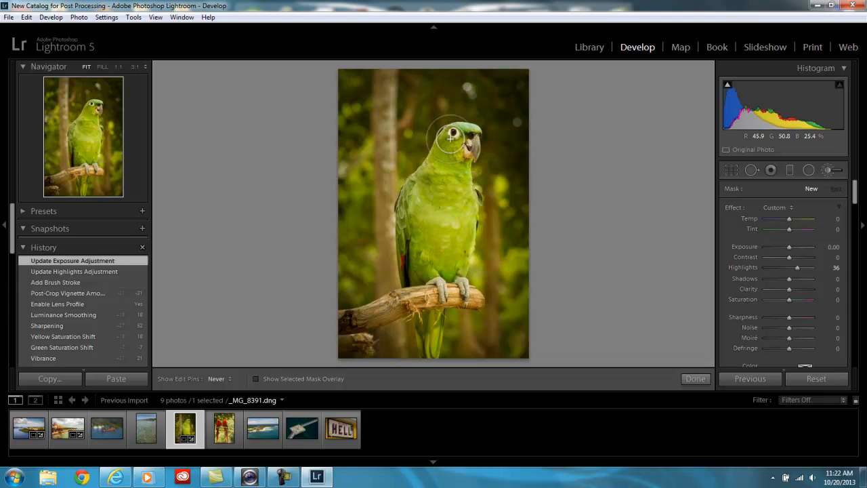
drag(789, 279, 797, 279)
key(h)
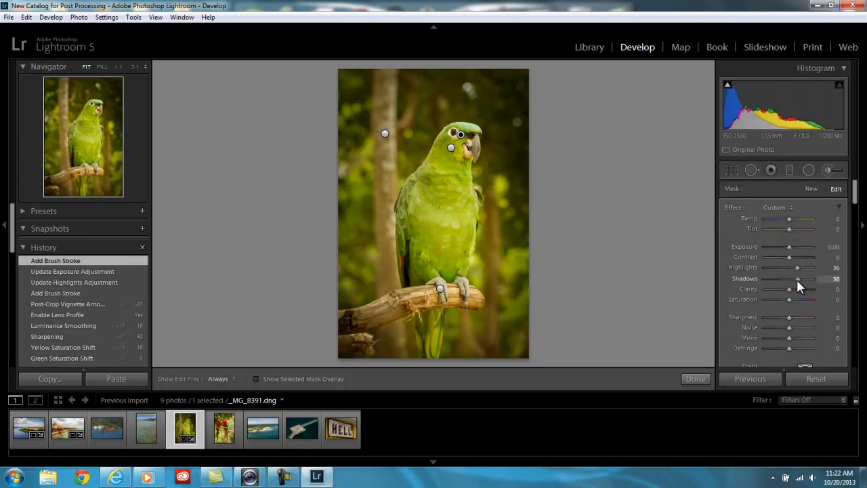
click(686, 377)
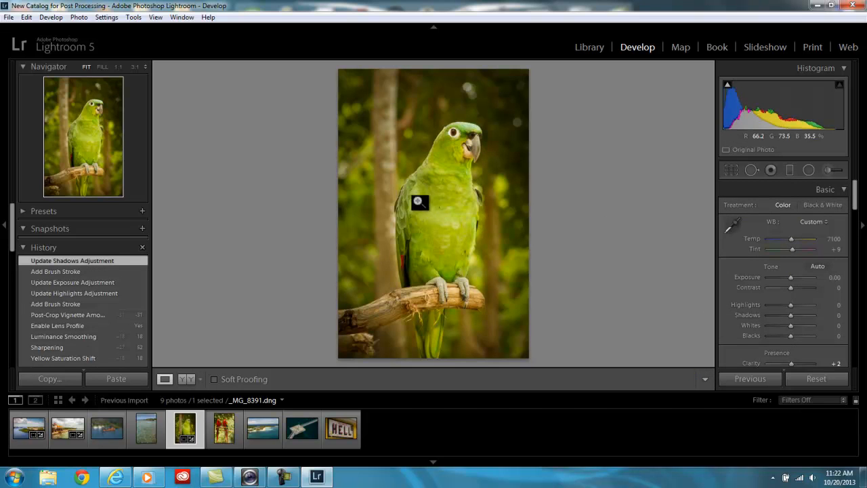
Reset the adjustment brush, set its Highlights to -33, hide the edit pins, paint over the parrot's chest, and finish the brush edit.
click(826, 170)
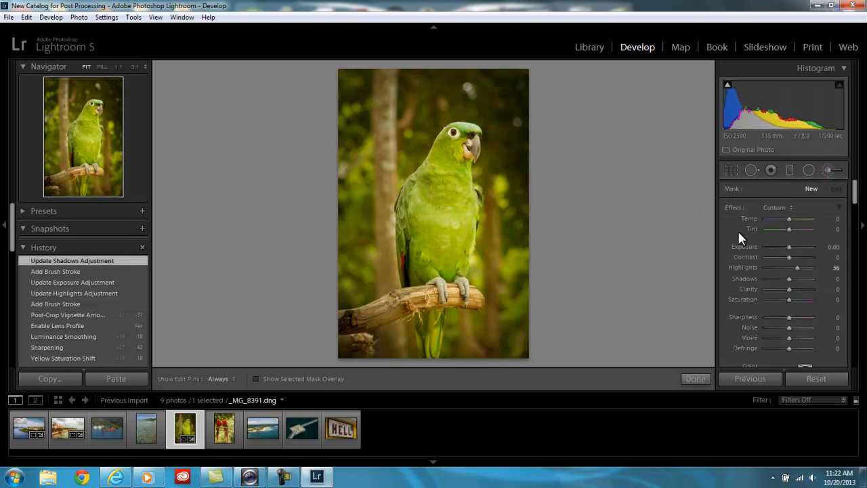
double_click(734, 207)
drag(786, 268, 779, 266)
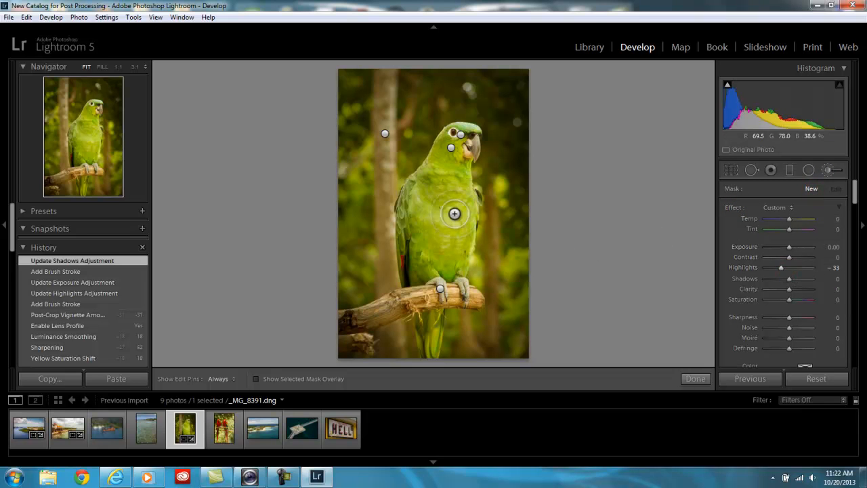
key(h)
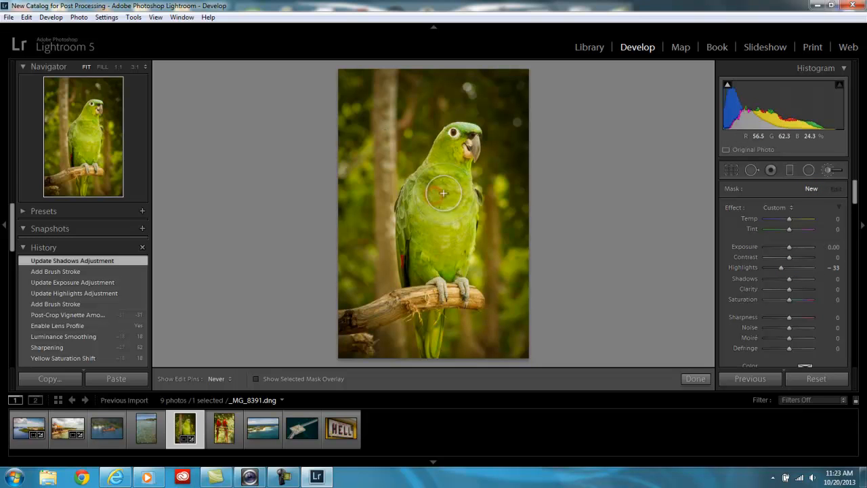
mouse_move(441, 214)
mouse_down()
mouse_move(455, 233)
mouse_move(467, 222)
mouse_move(453, 258)
mouse_up()
click(698, 380)
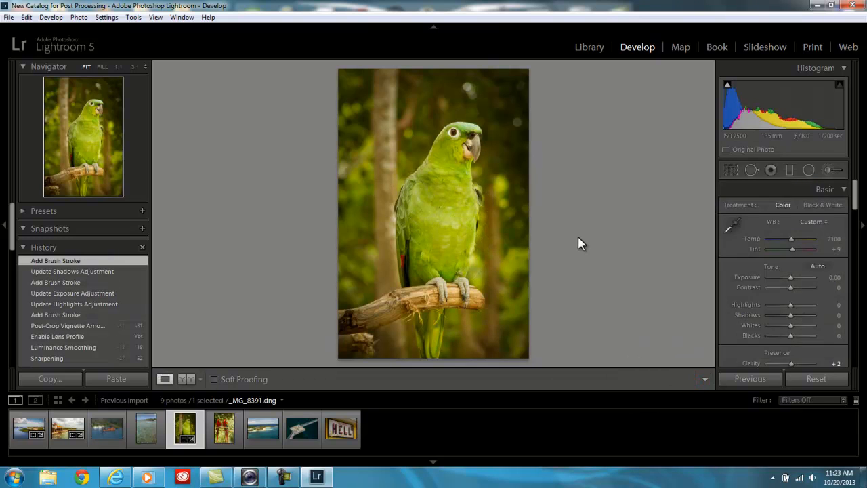
Compare the parrot photo's before and after versions side by side, and set its Vibrance to +5.
click(186, 378)
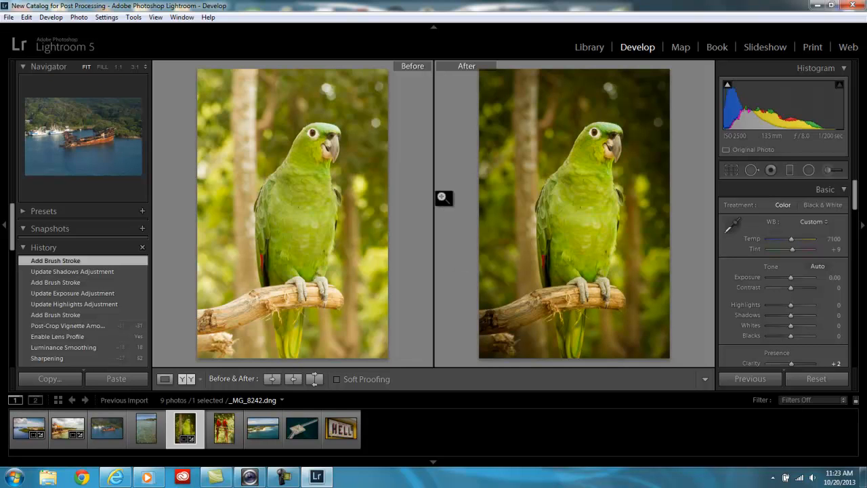
click(165, 378)
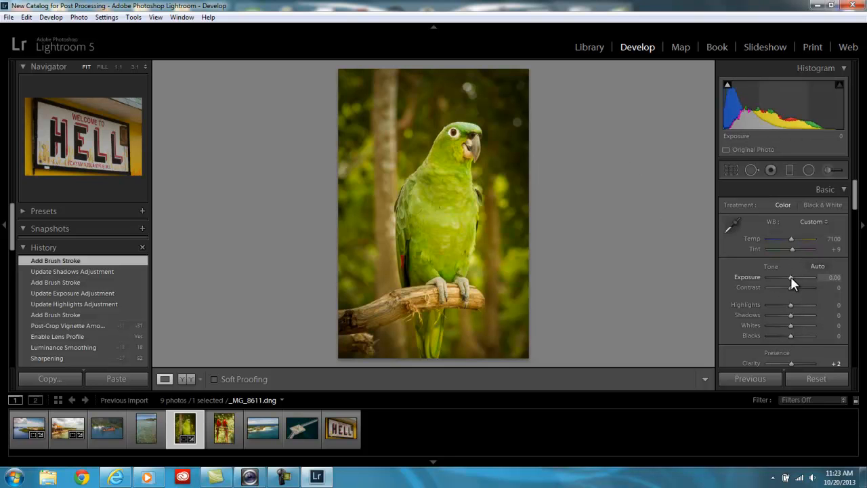
drag(855, 193, 855, 210)
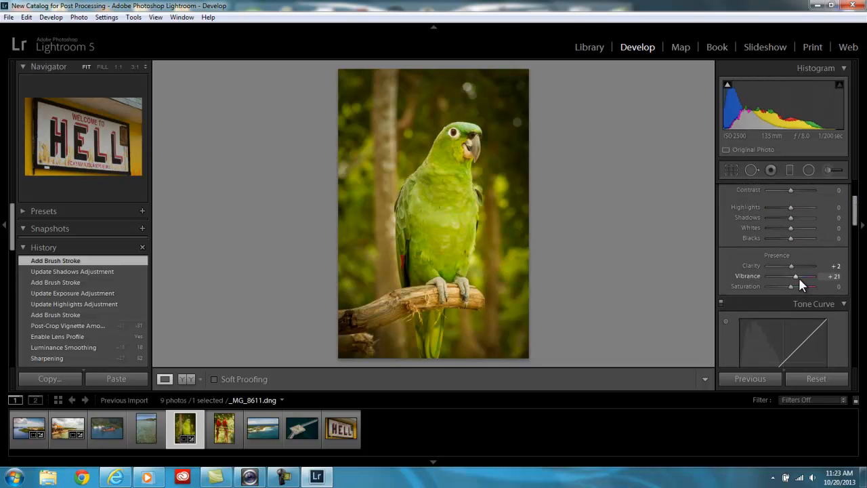
drag(797, 274, 793, 275)
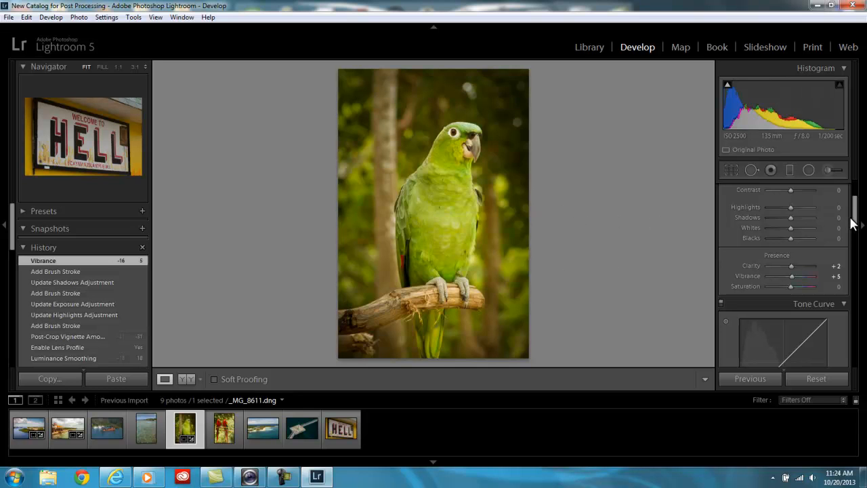
drag(854, 219, 855, 201)
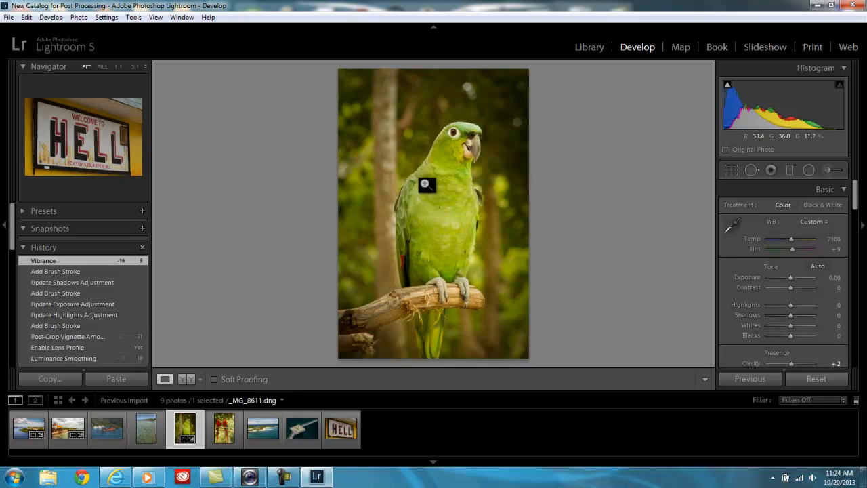
Review the finished Three Amigos photo, and compare the before and after versions of the river photo _MG_7686.dng side by side.
click(65, 432)
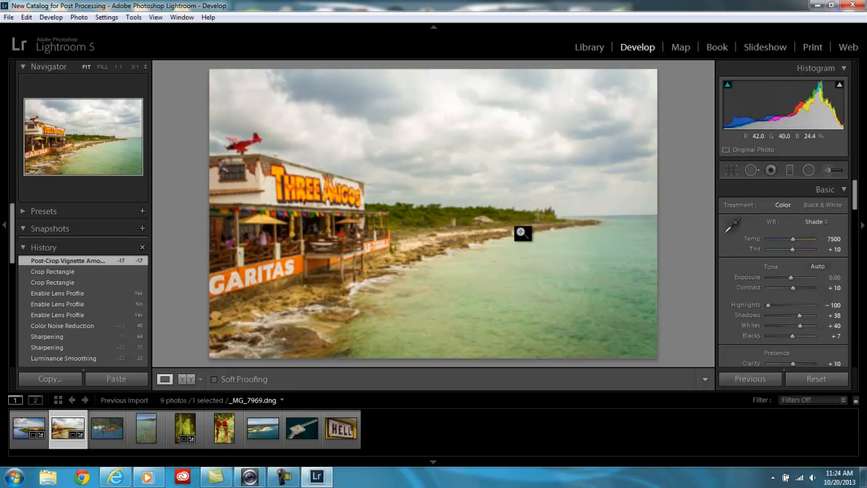
click(30, 434)
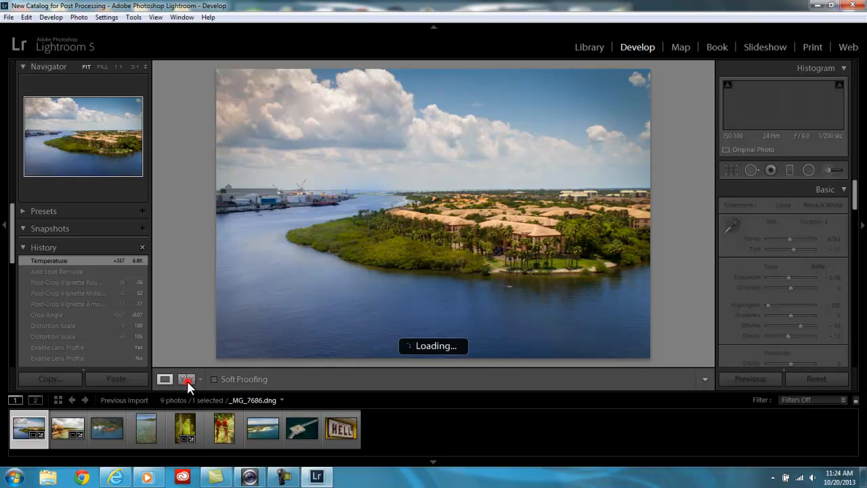
click(187, 380)
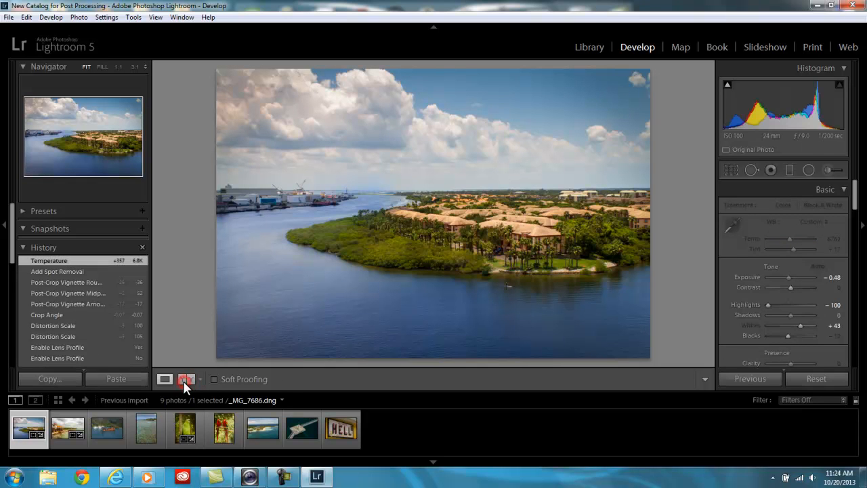
key(alt+y)
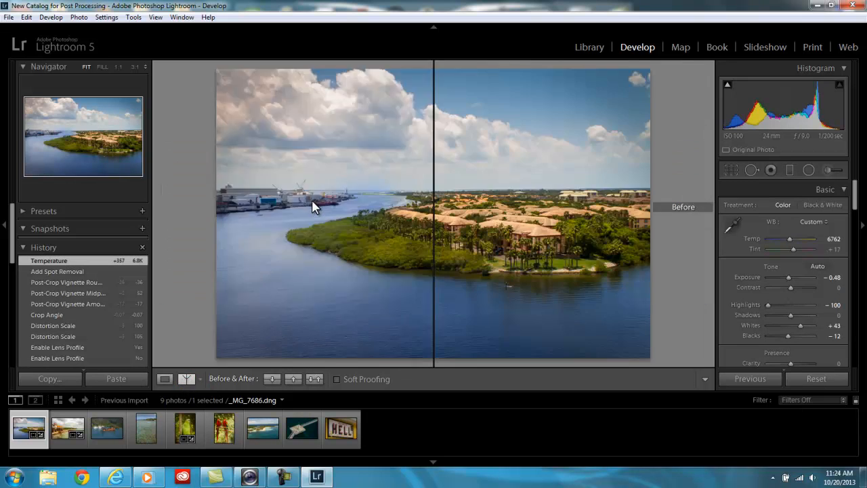
click(168, 378)
click(195, 379)
click(201, 378)
click(234, 389)
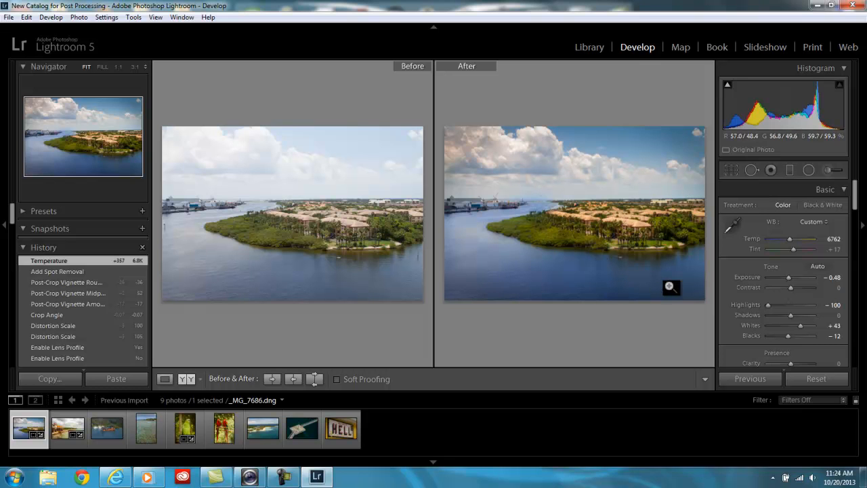
Return the river photo to the single-photo view and close the application.
click(165, 379)
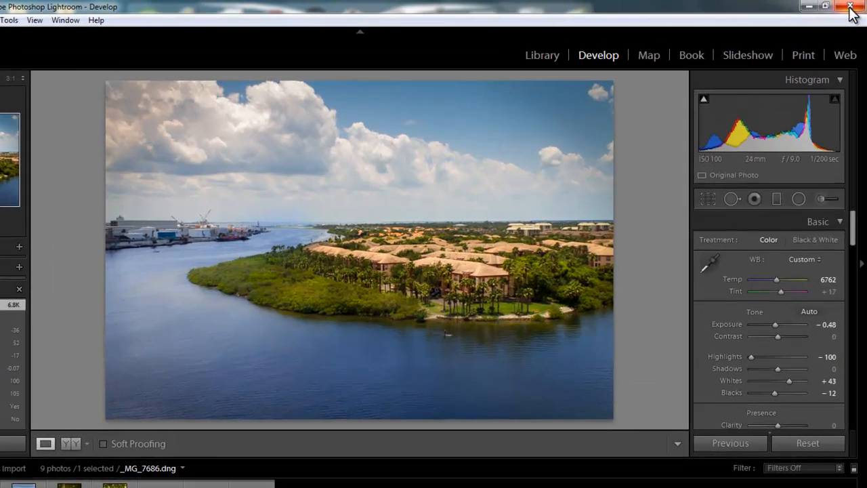
click(851, 15)
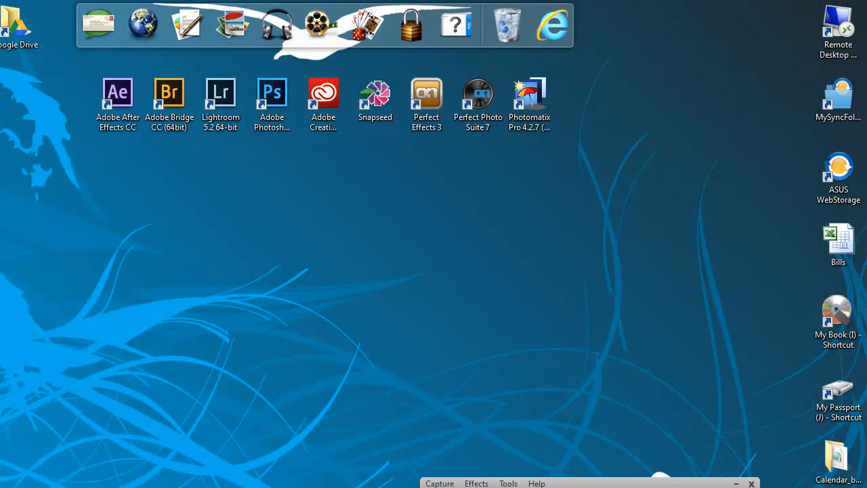